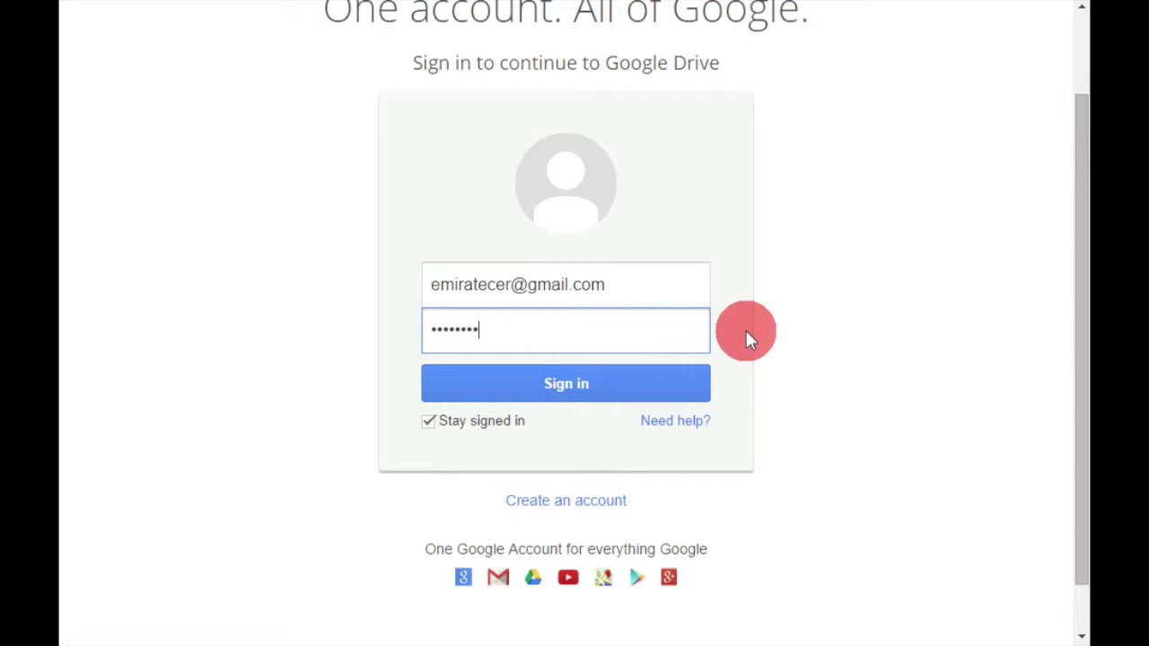
Sign in to Google Drive with the entered credentials and create a new form.
click(597, 384)
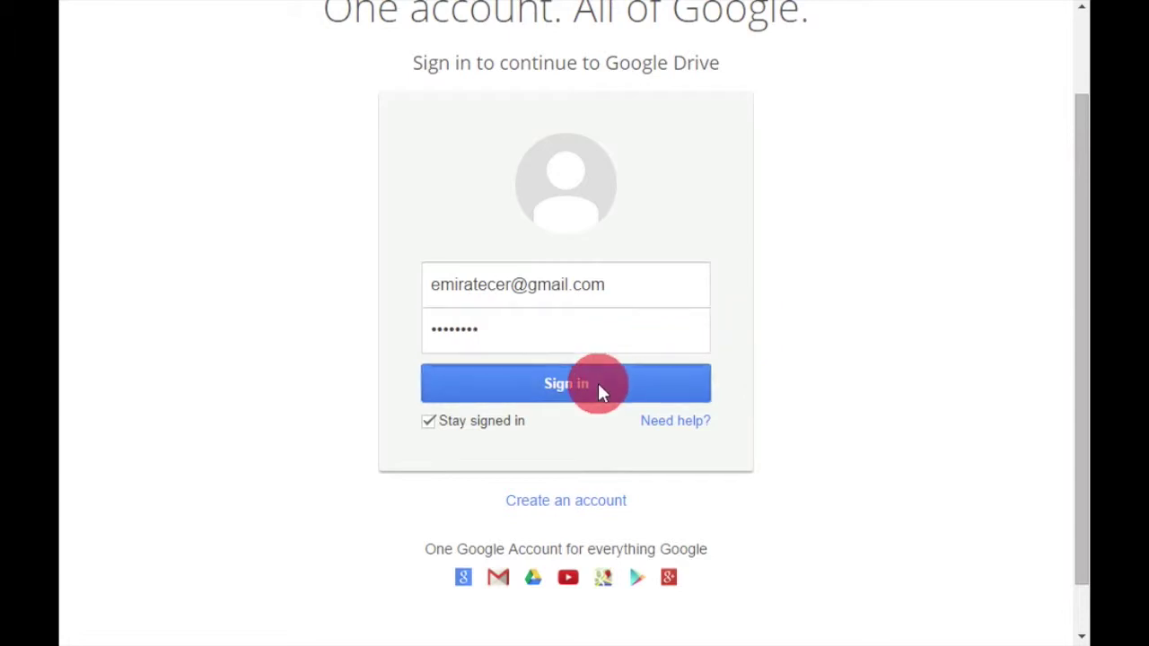
click(904, 90)
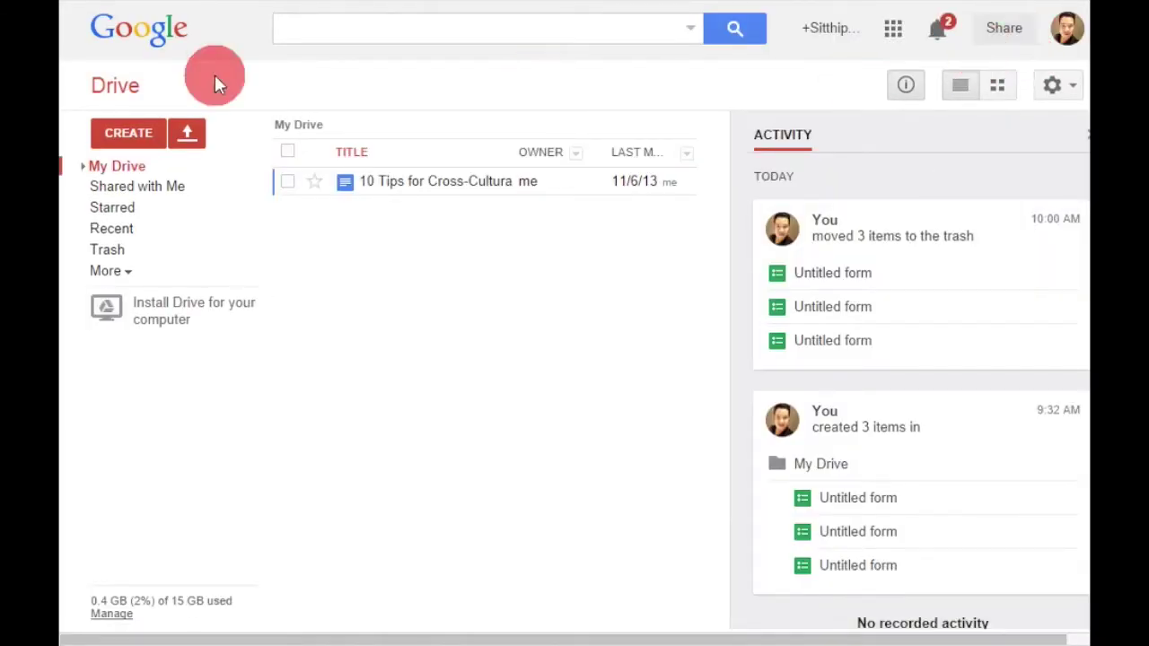
click(134, 134)
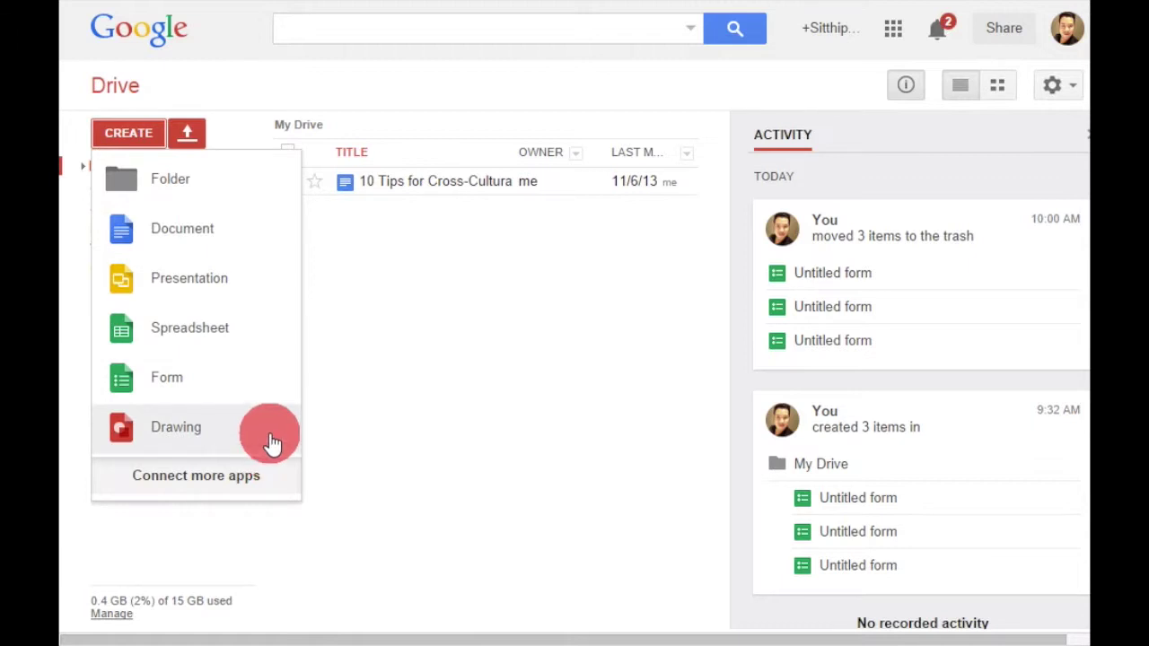
click(164, 379)
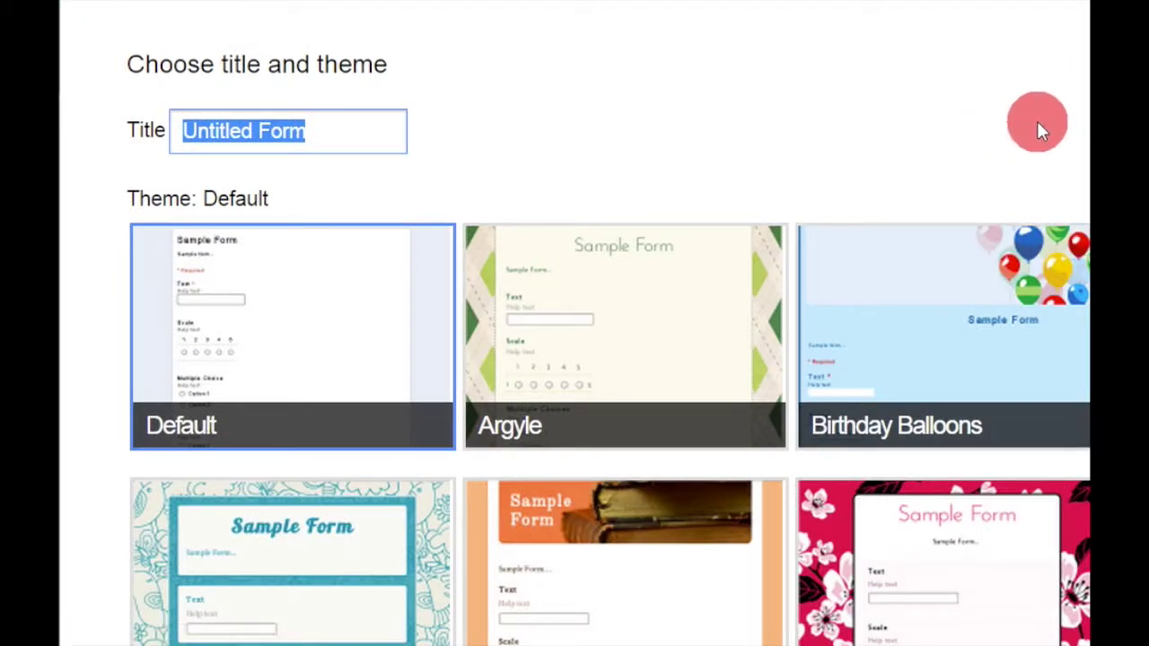
Title the new form "Survey", choose the Argyle theme and confirm the setup.
scroll(1036, 121, down, 2)
scroll(1039, 130, down, 2)
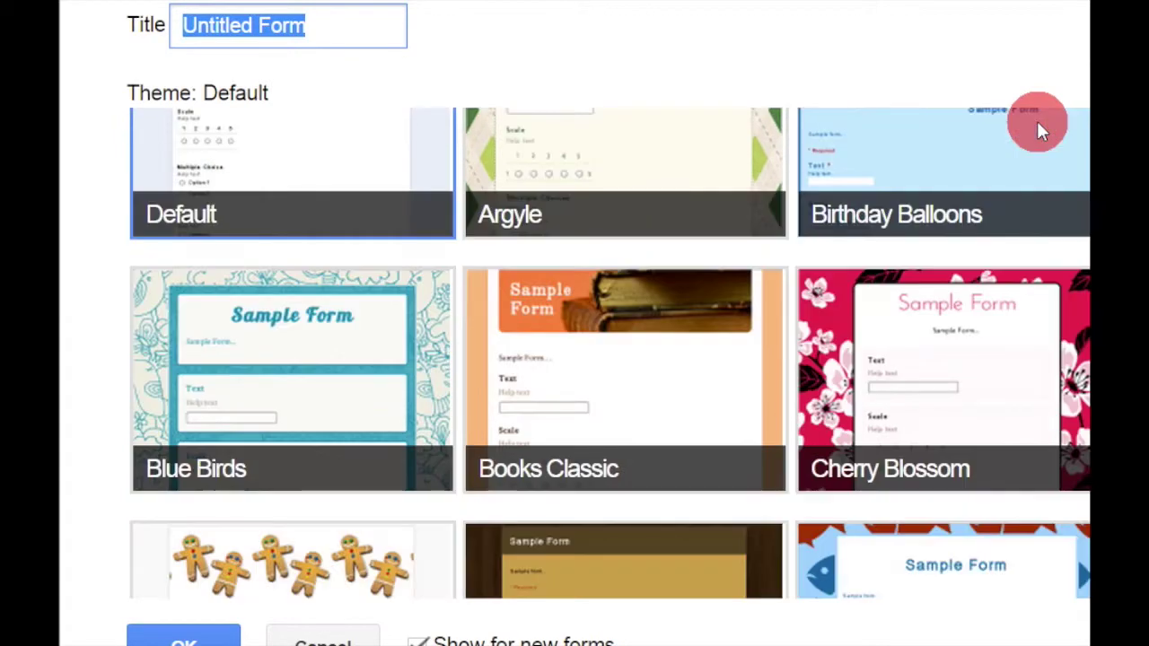
scroll(1037, 121, down, 3)
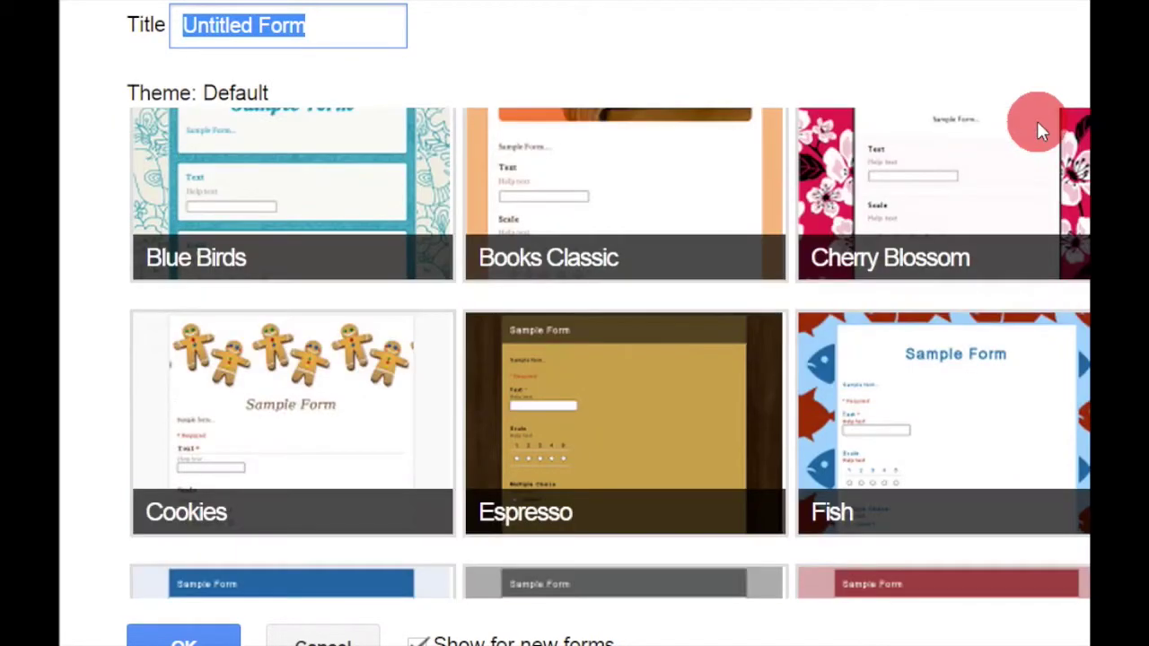
scroll(1037, 126, down, 3)
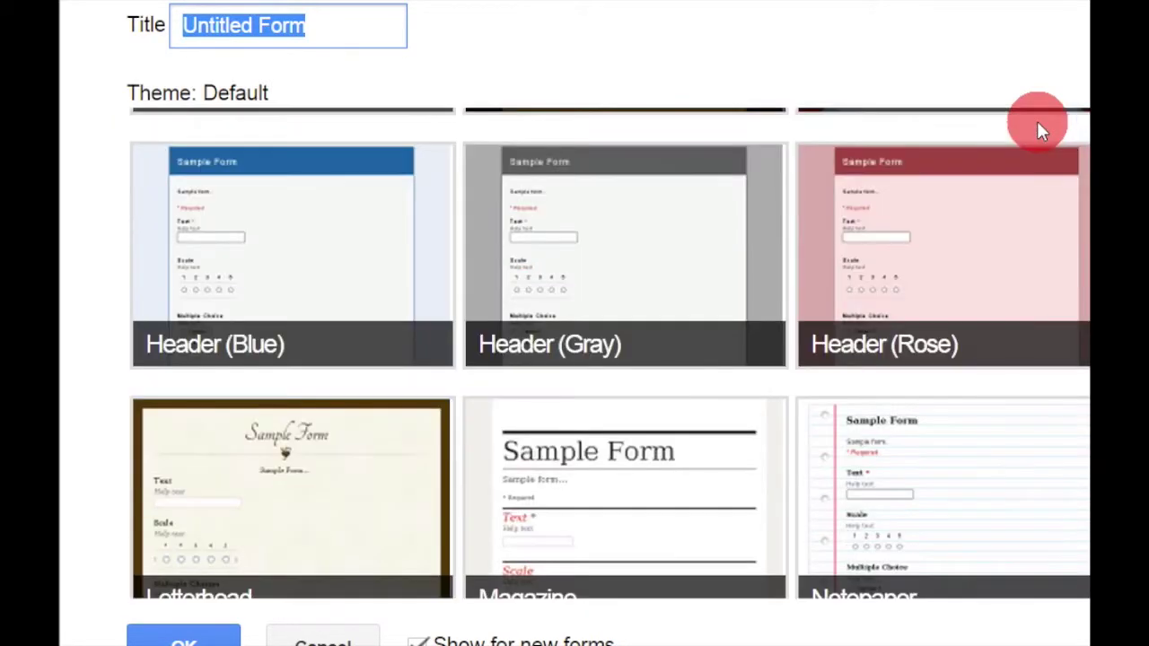
scroll(1036, 121, down, 5)
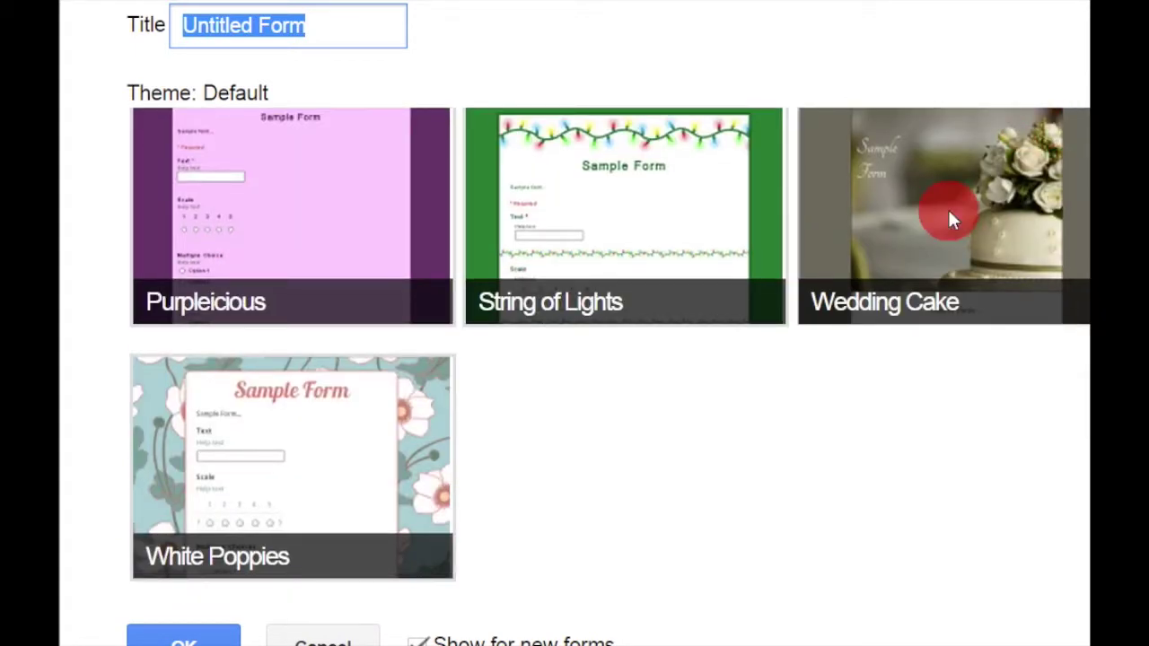
scroll(948, 207, up, 10)
scroll(948, 207, up, 3)
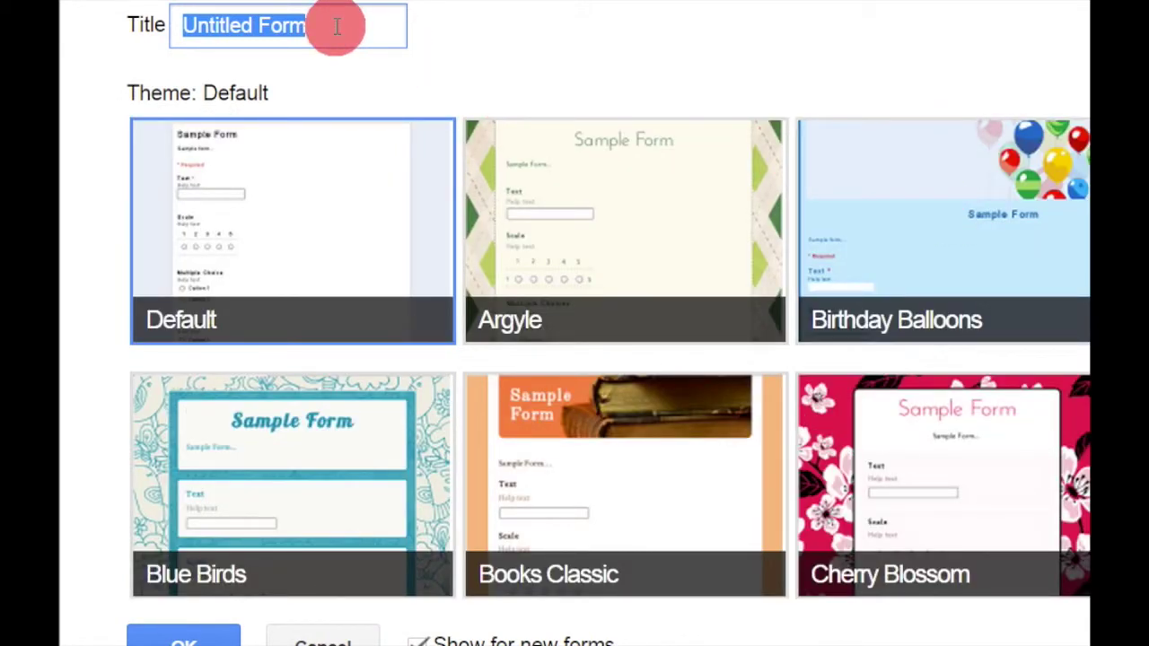
text(Su)
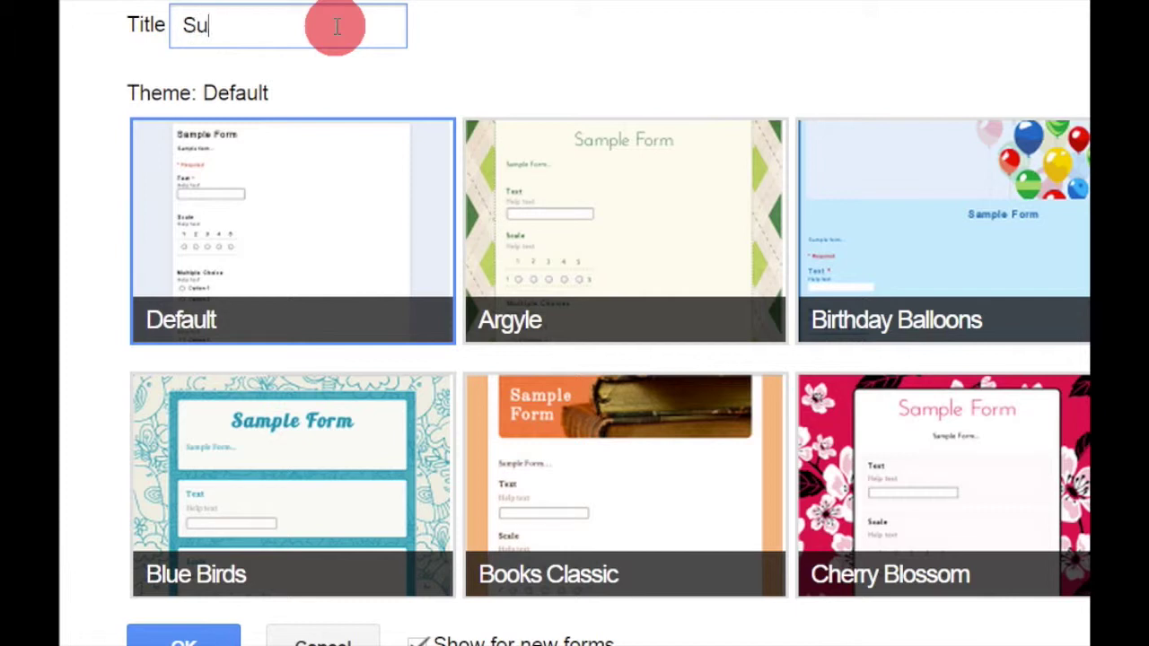
text(rvey)
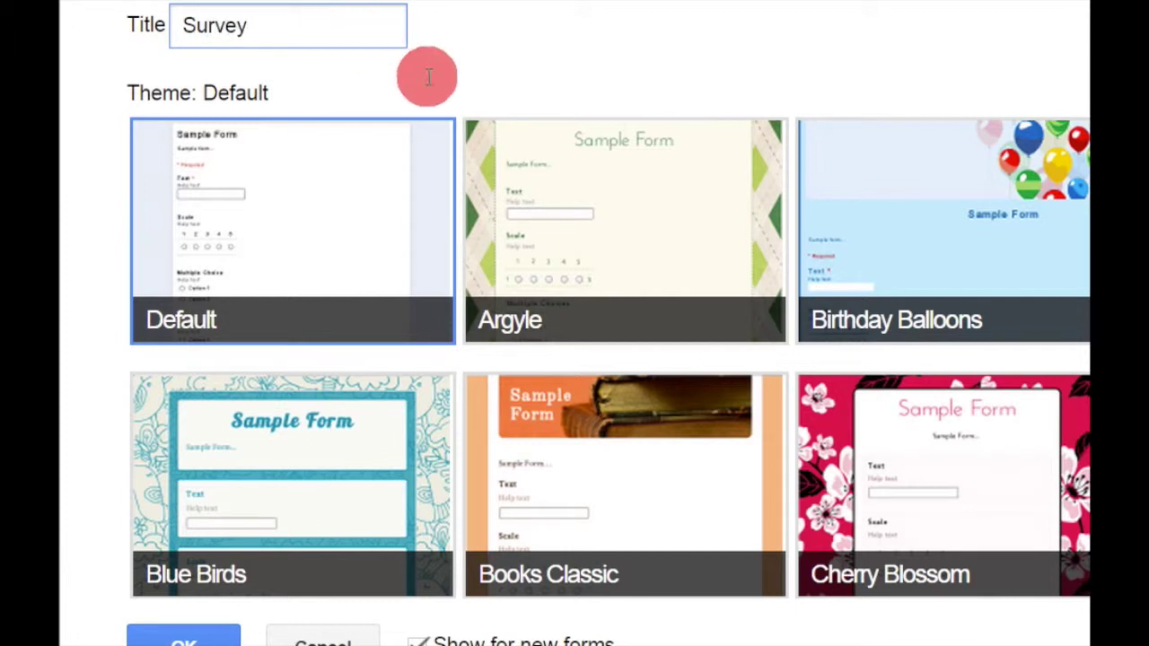
click(592, 235)
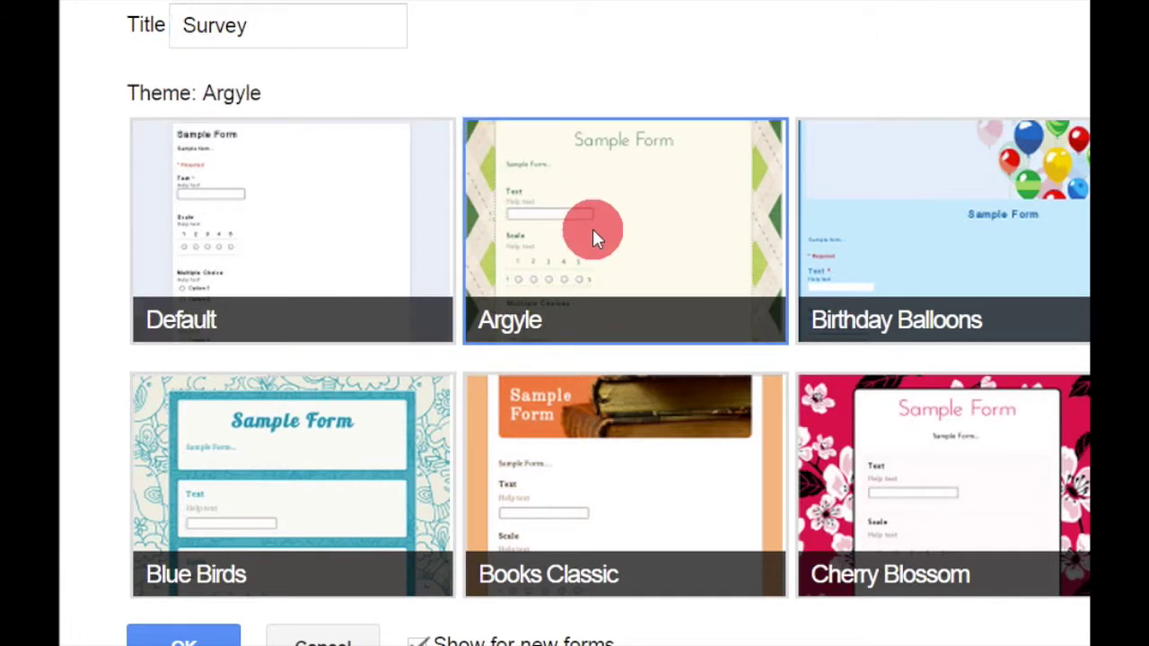
scroll(274, 544, down, 2)
click(189, 637)
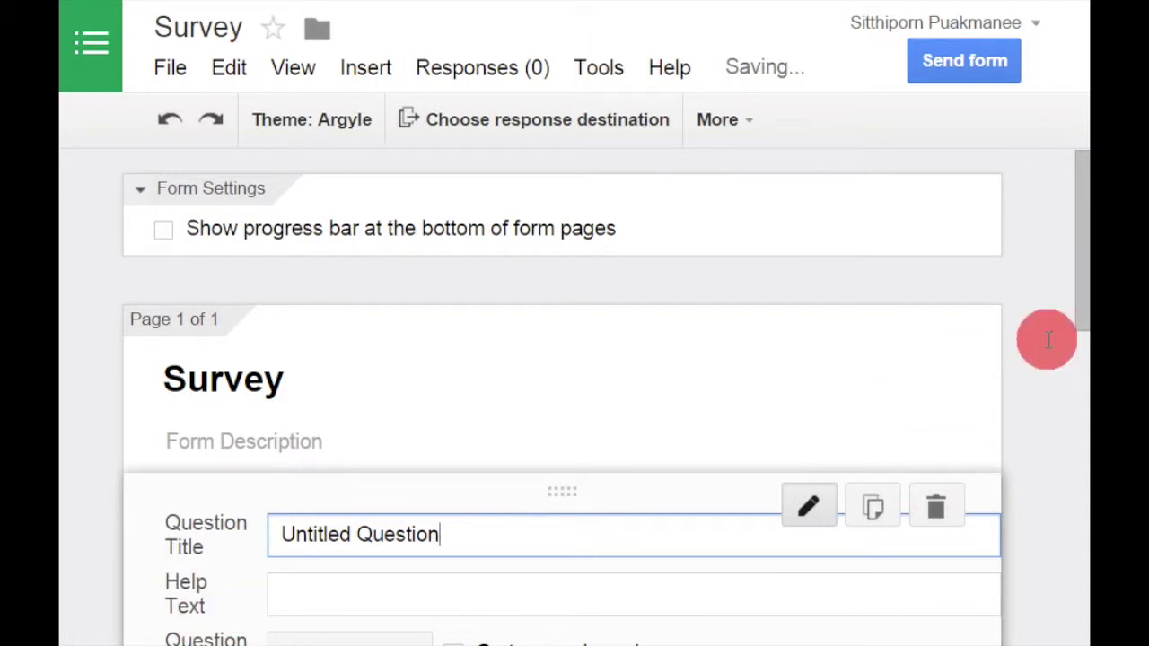
Set up the first question as a required Text question titled "What is your name?" and finish editing it.
drag(1083, 259, 1085, 326)
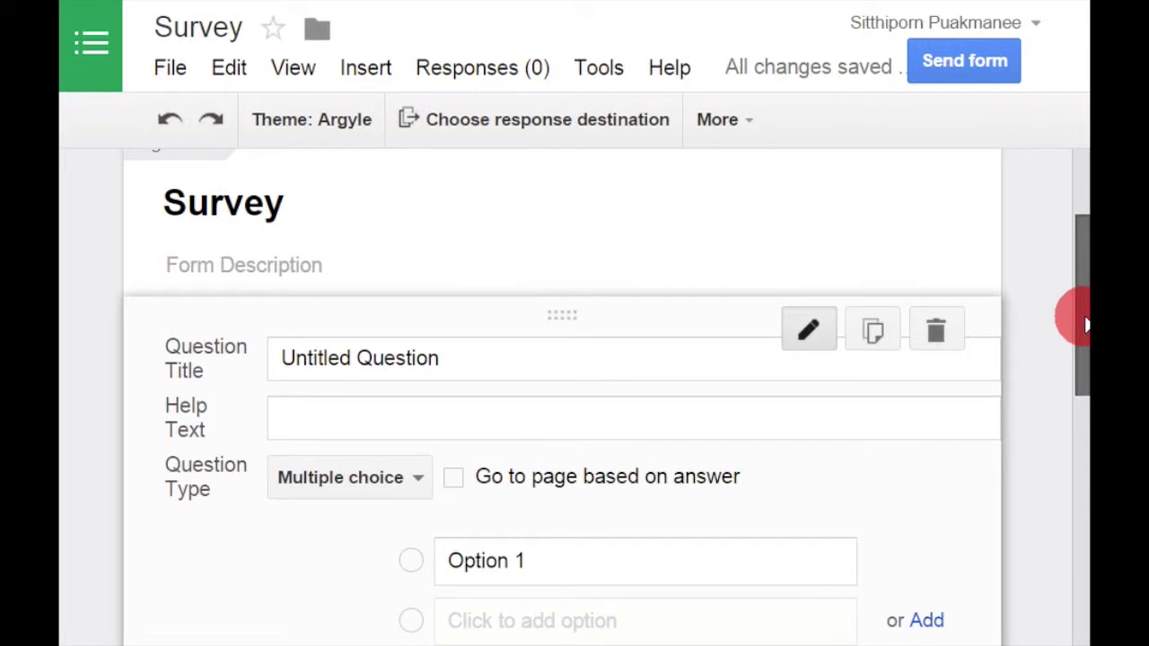
drag(1085, 325, 1082, 639)
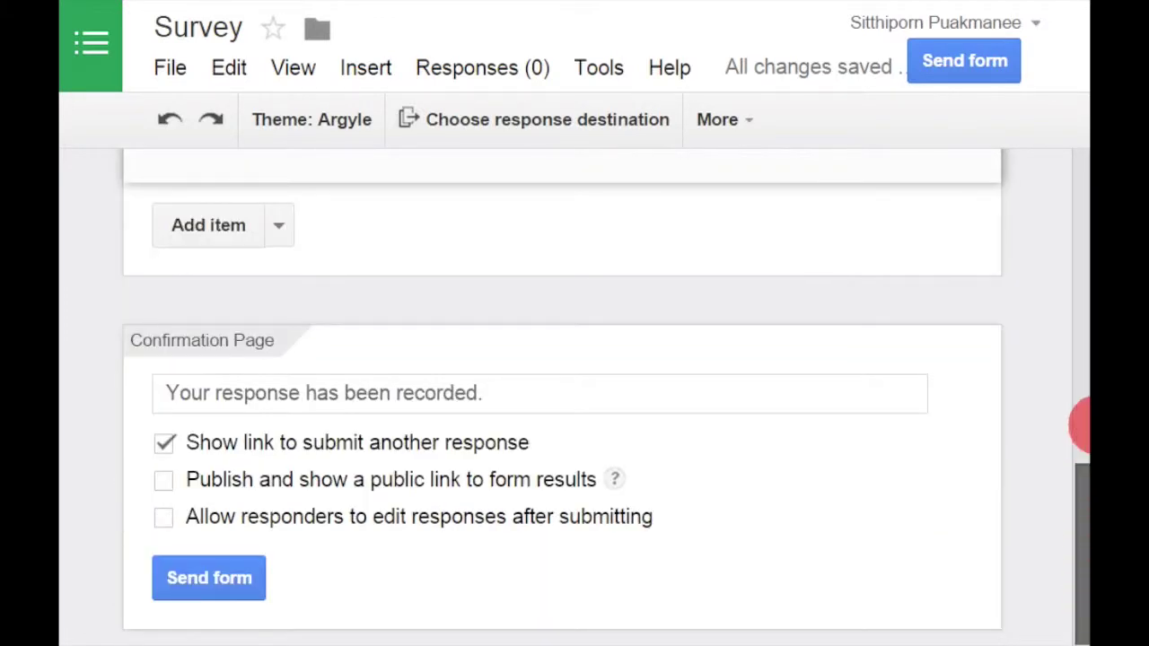
scroll(1079, 386, up, 6)
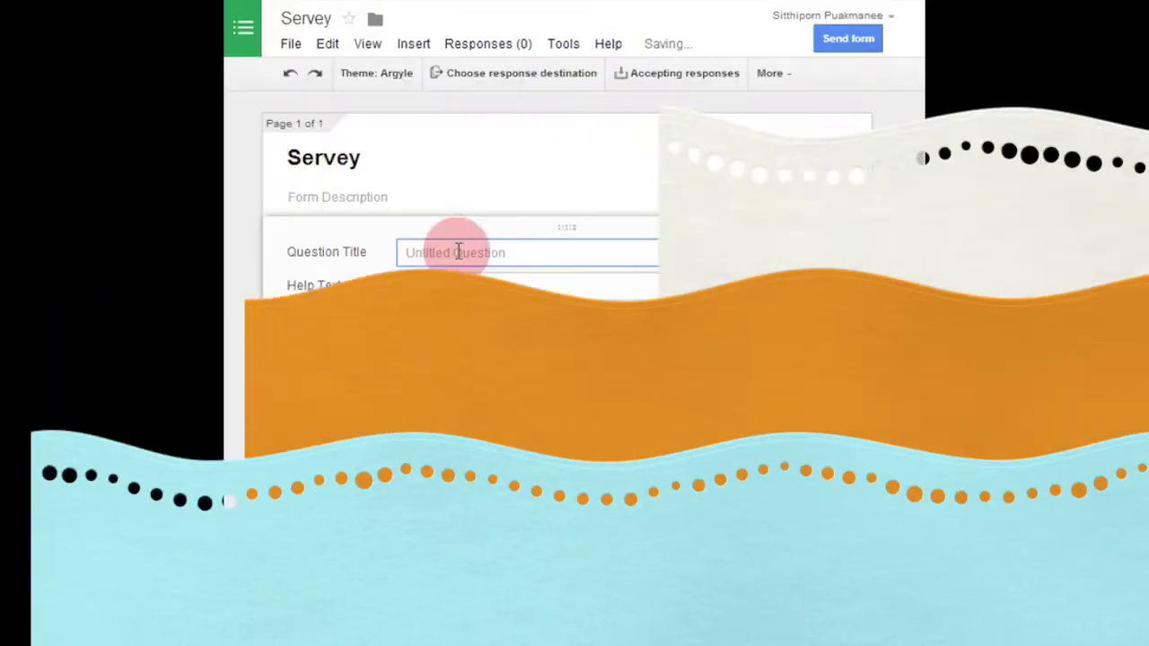
text(W)
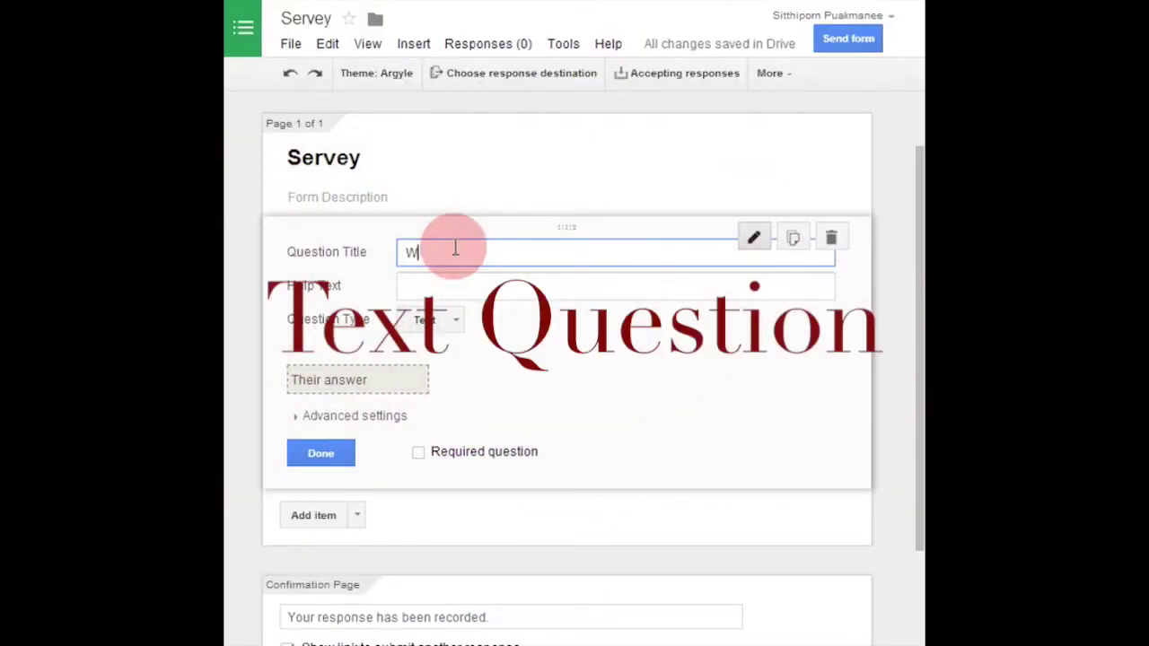
text(h)
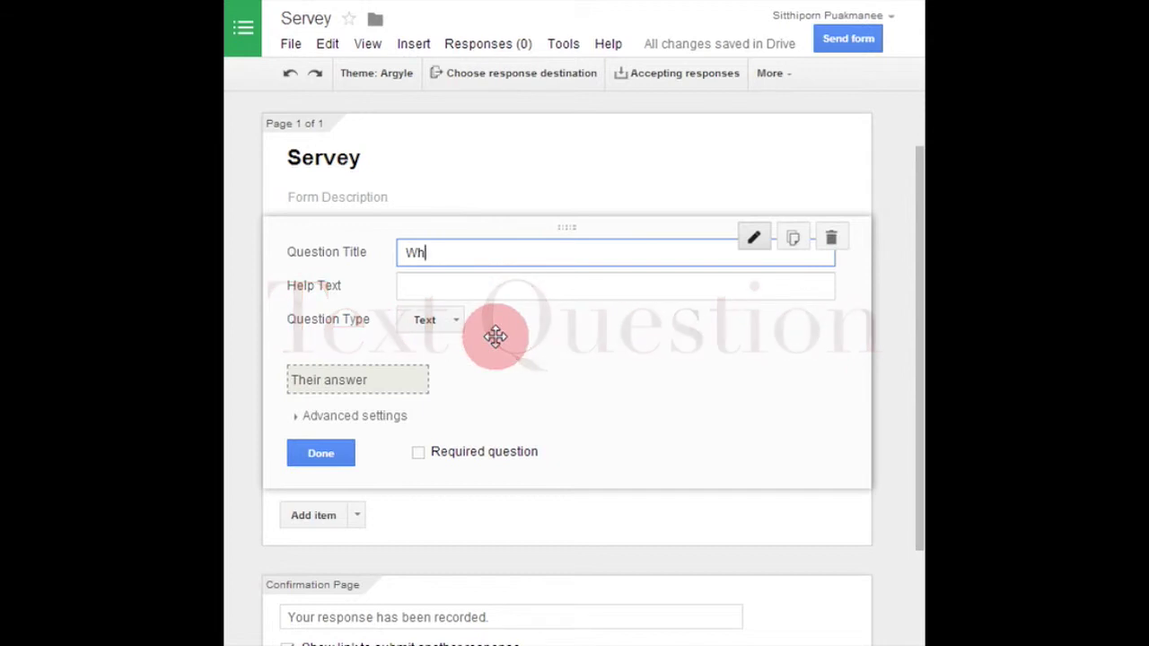
text(at is your name)
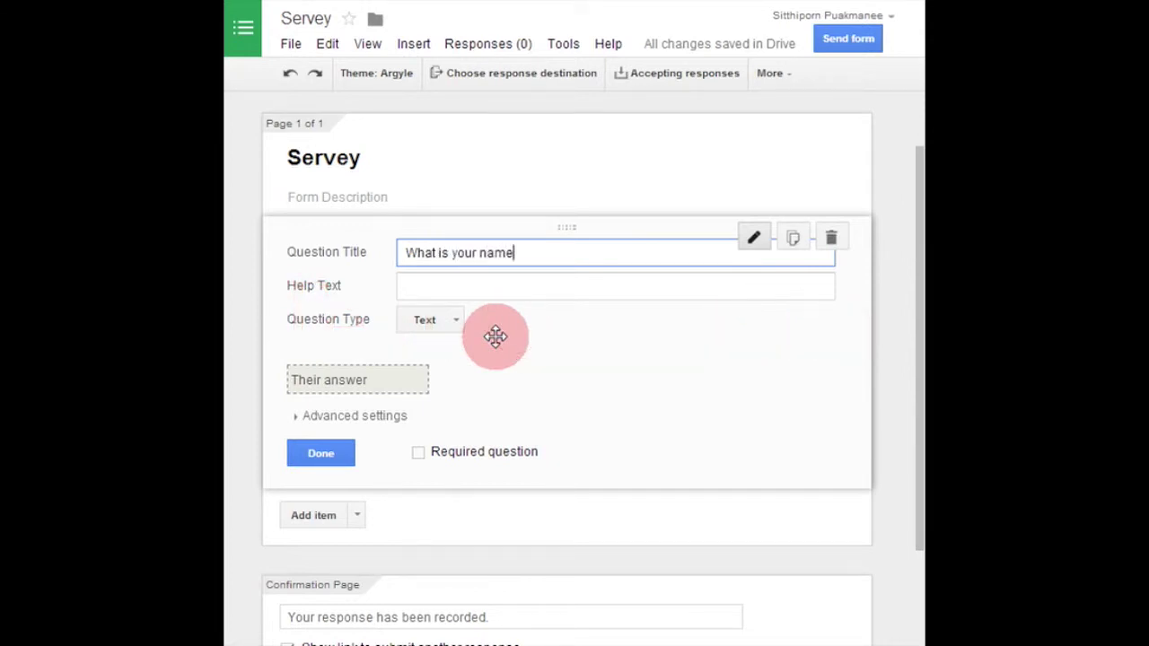
text(?)
click(456, 321)
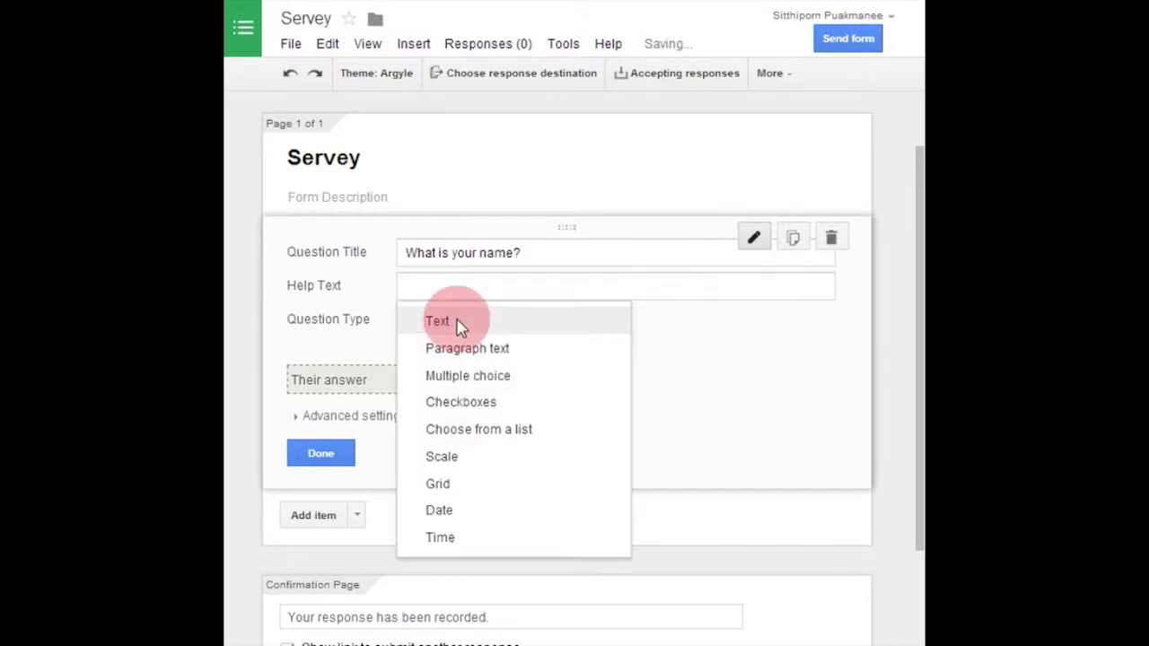
click(617, 328)
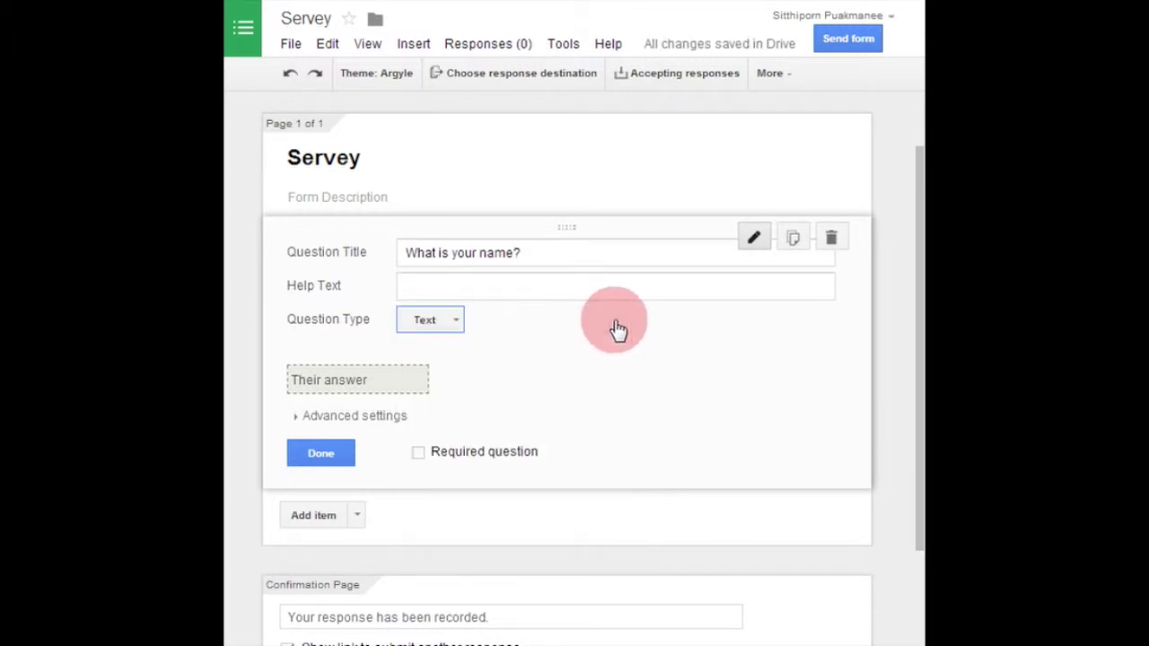
click(418, 451)
click(349, 468)
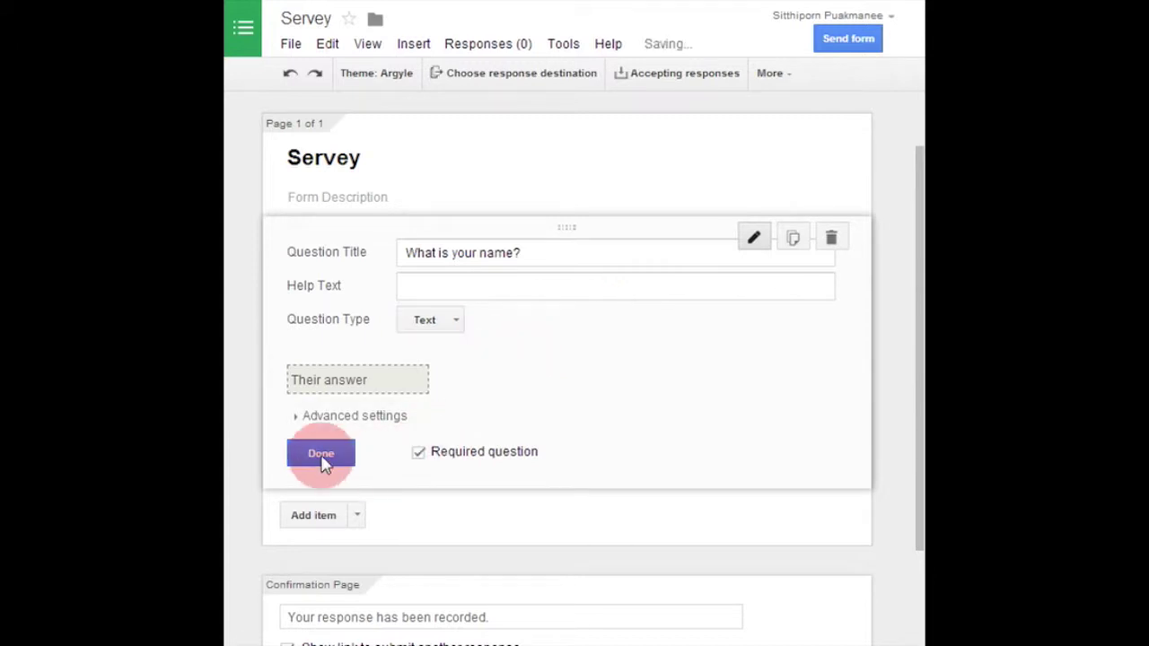
Add a second required Text question titled "How old are you?" below the name question.
click(318, 392)
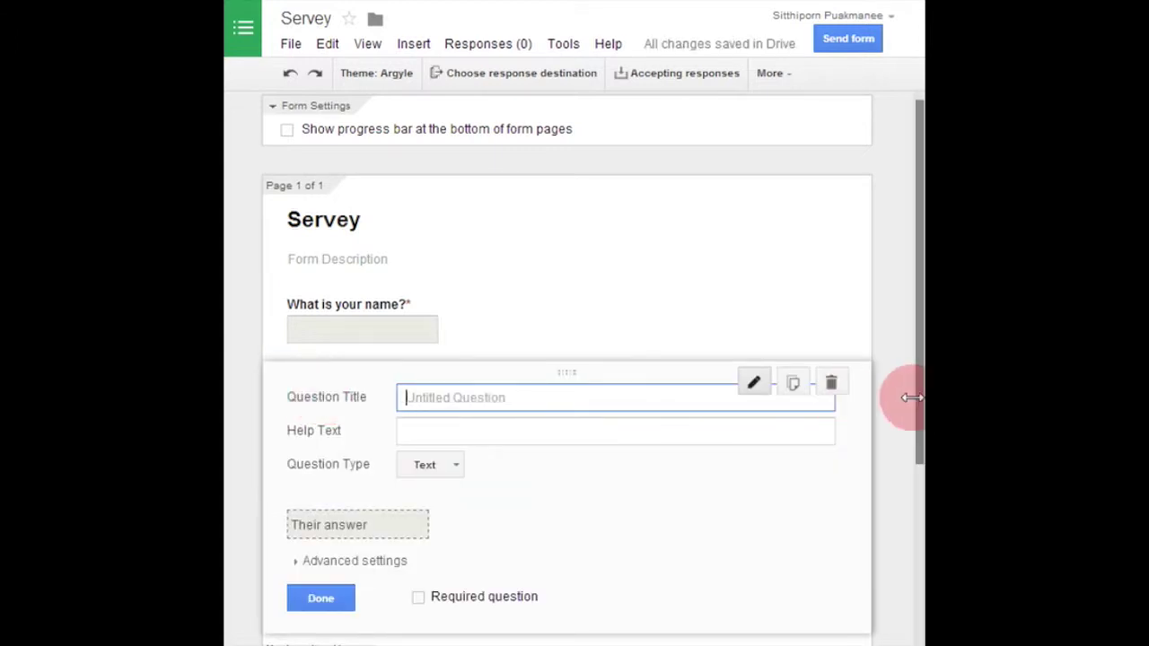
drag(910, 408, 903, 524)
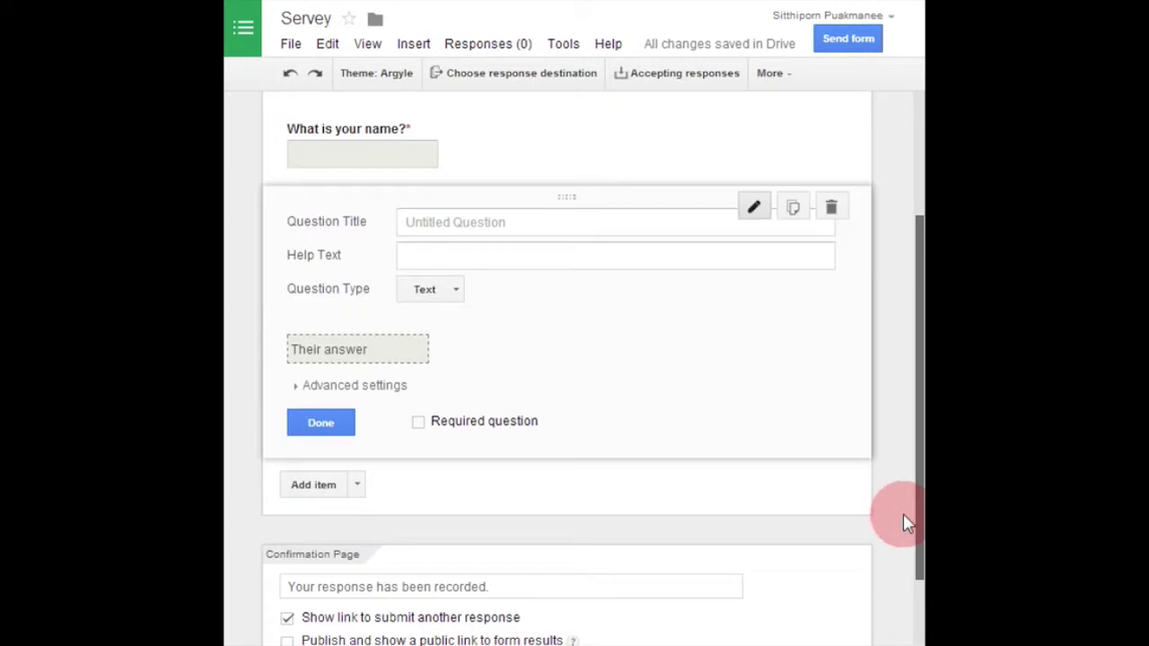
click(426, 220)
text(H)
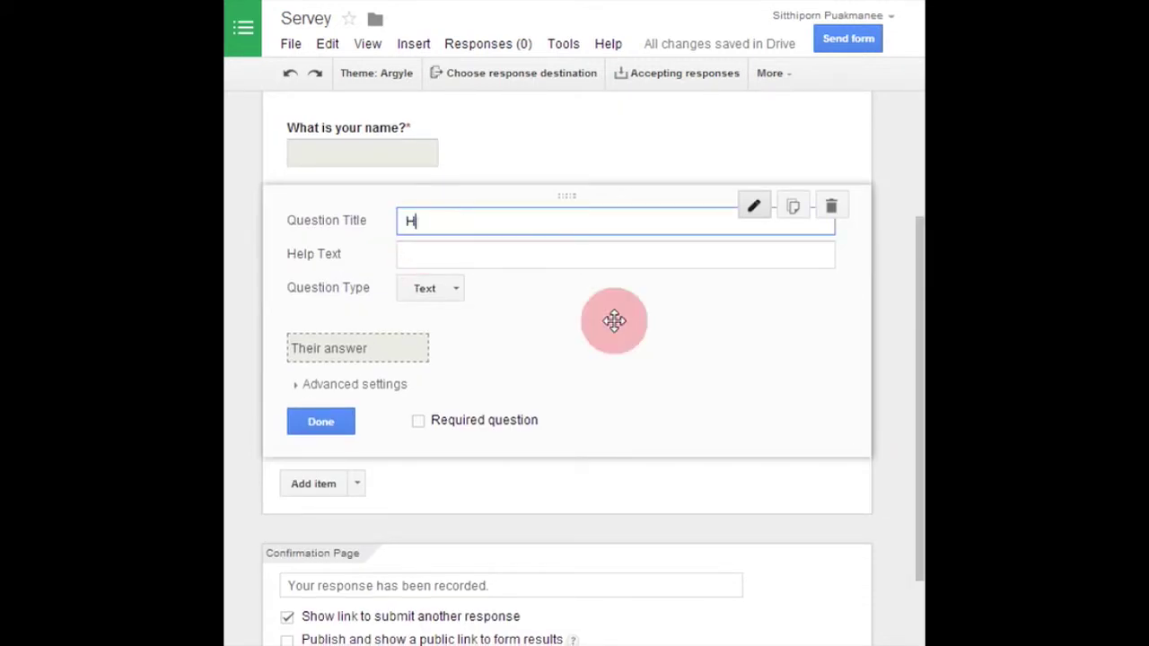
text(ow old are you?)
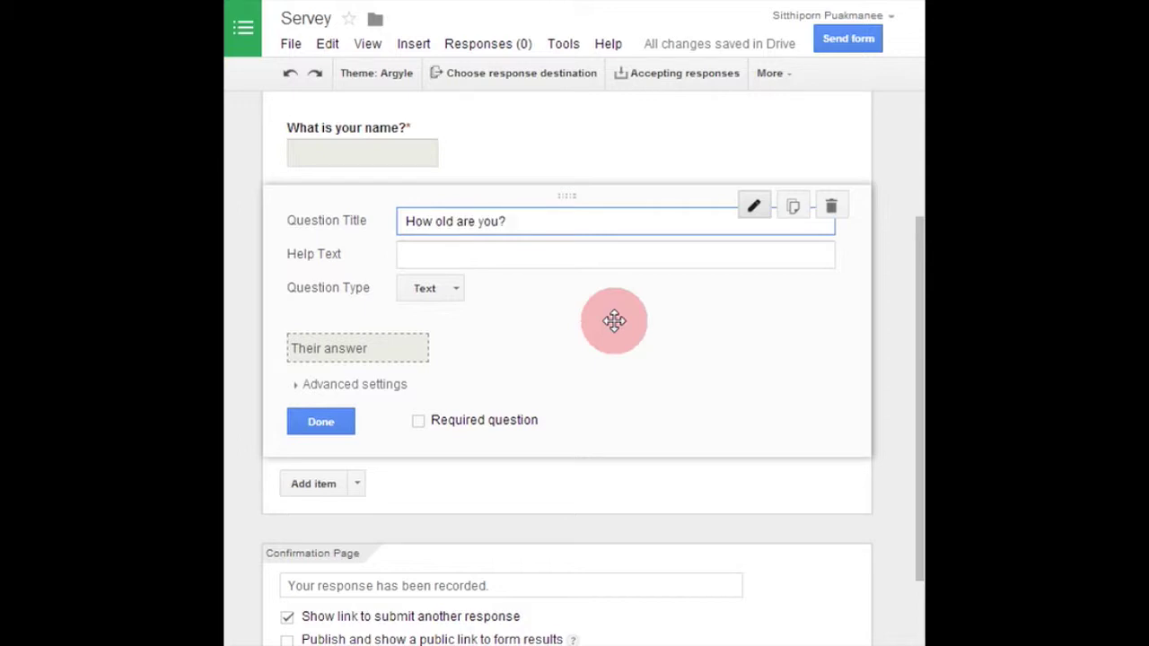
click(418, 420)
click(350, 422)
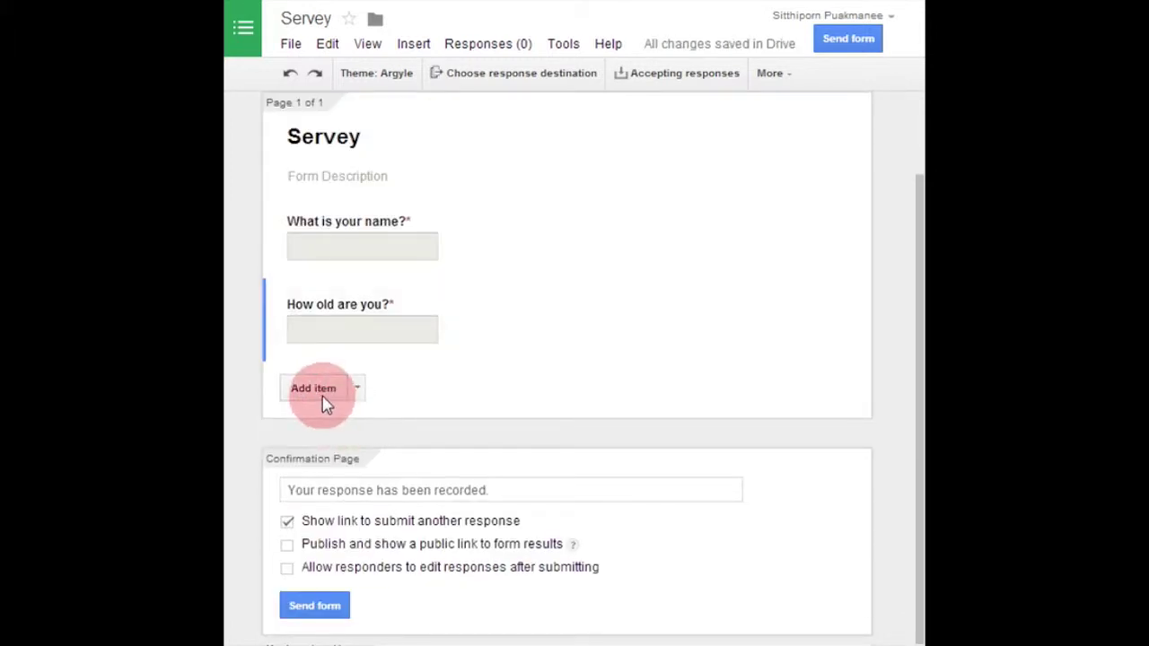
Add a required Paragraph text question titled "Where do you live?" below the age question.
click(326, 403)
drag(917, 371, 910, 490)
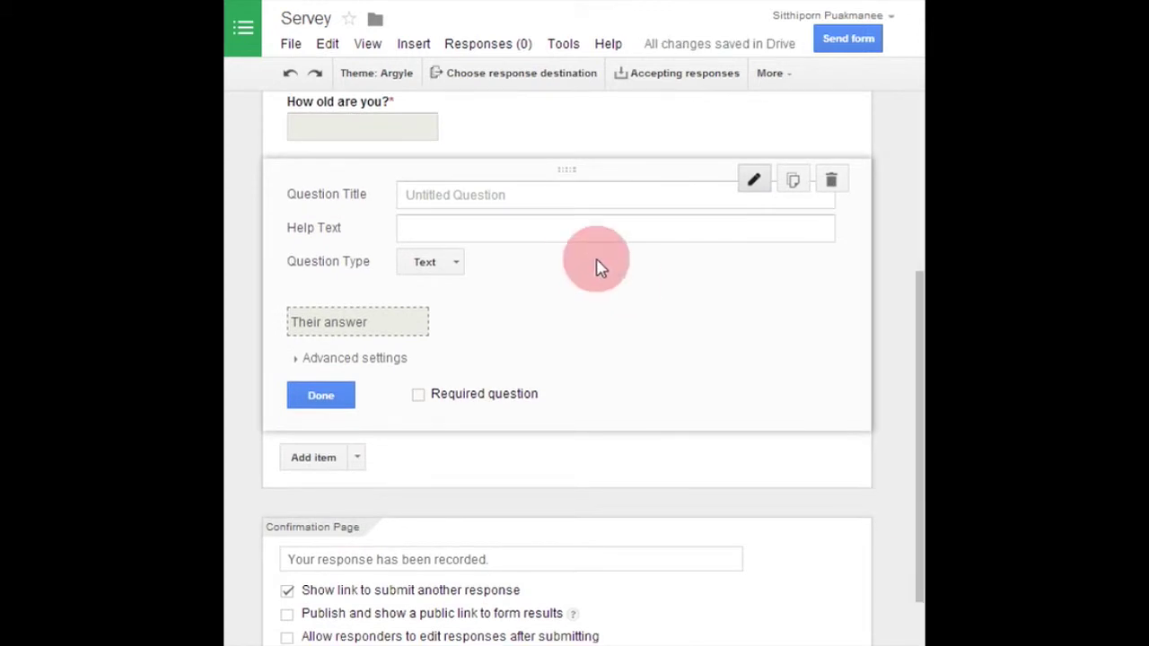
click(454, 266)
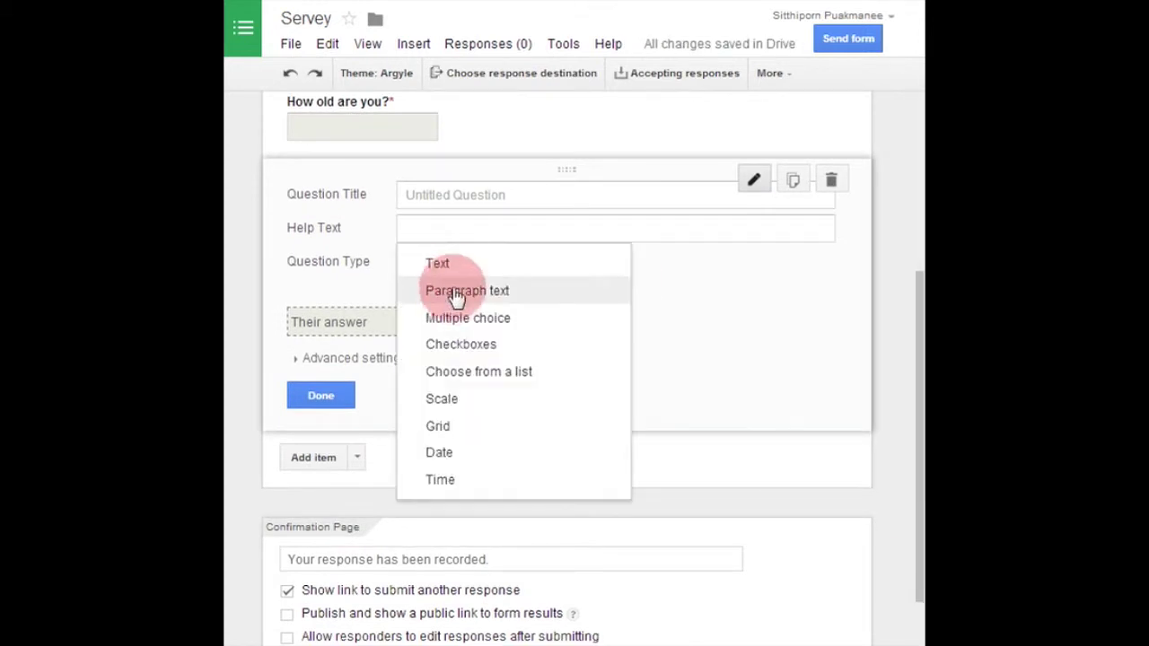
click(456, 295)
click(467, 197)
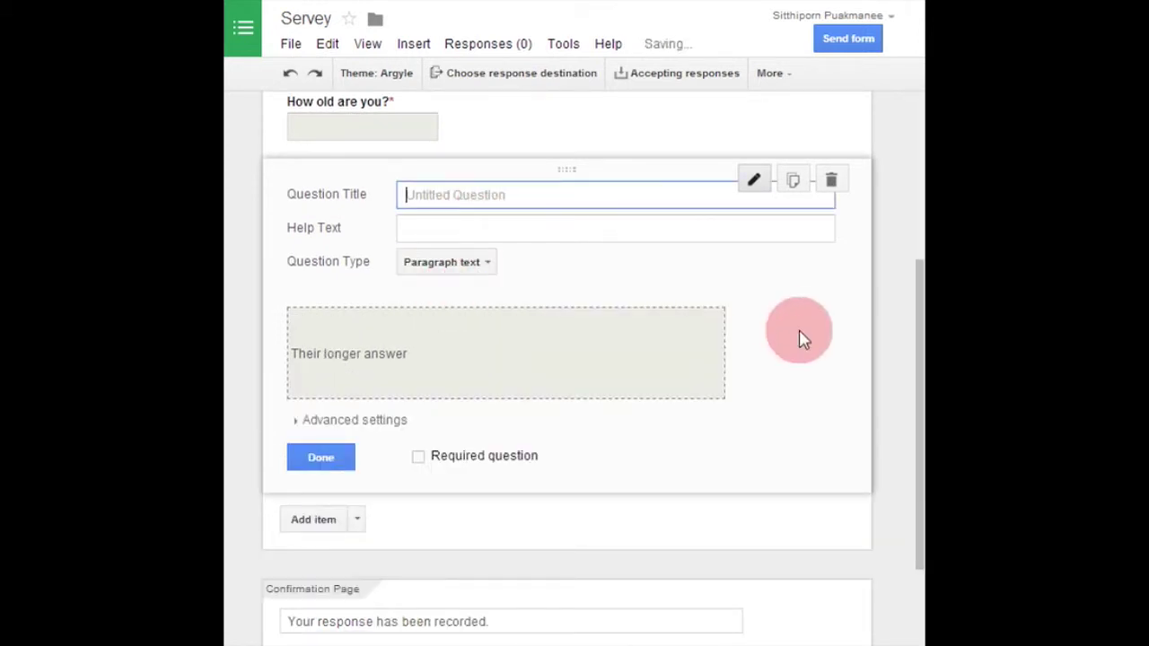
text(Where do you live?)
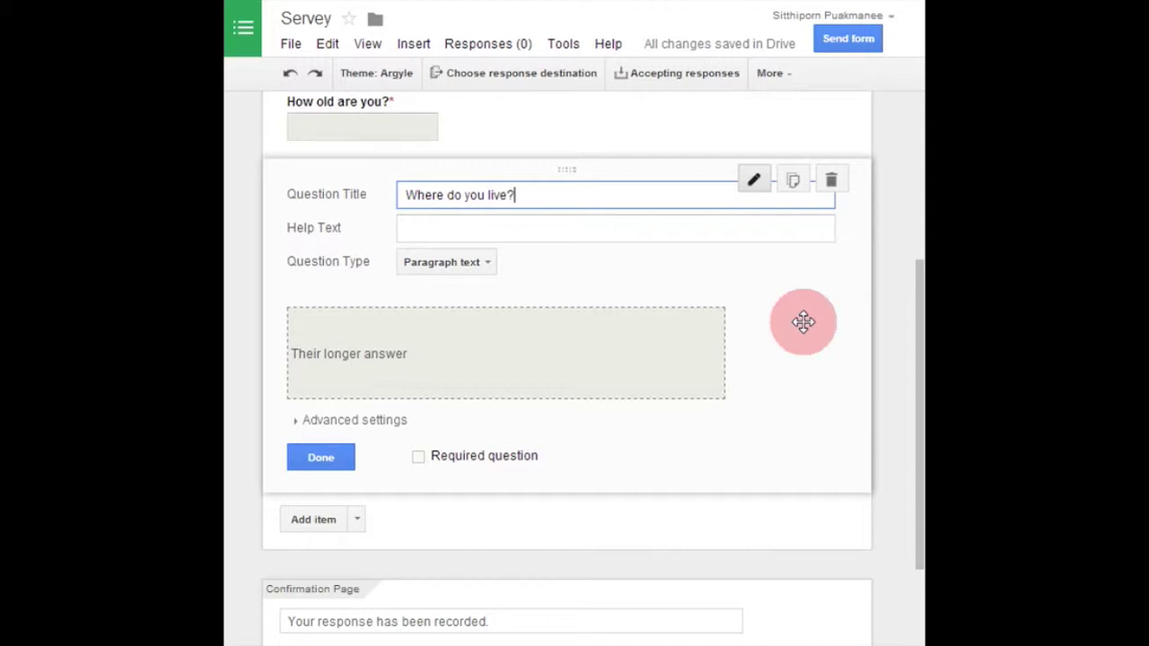
click(417, 459)
click(350, 466)
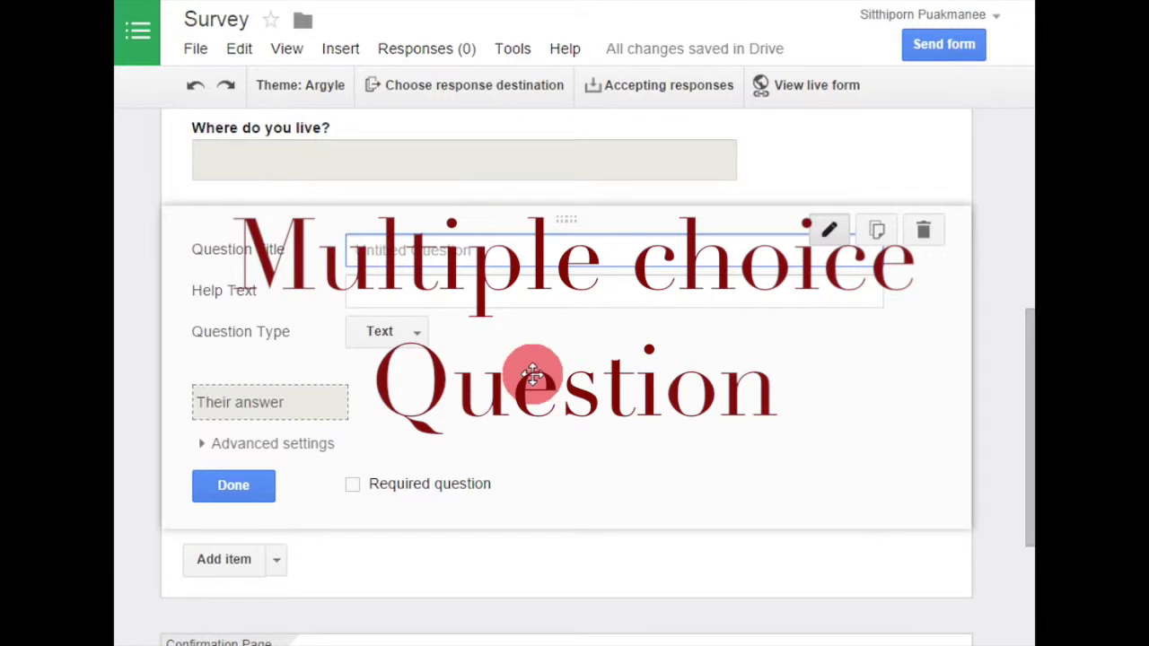
Title the new question "What is your education level?" and set its type to Multiple choice.
text(What is your educatio)
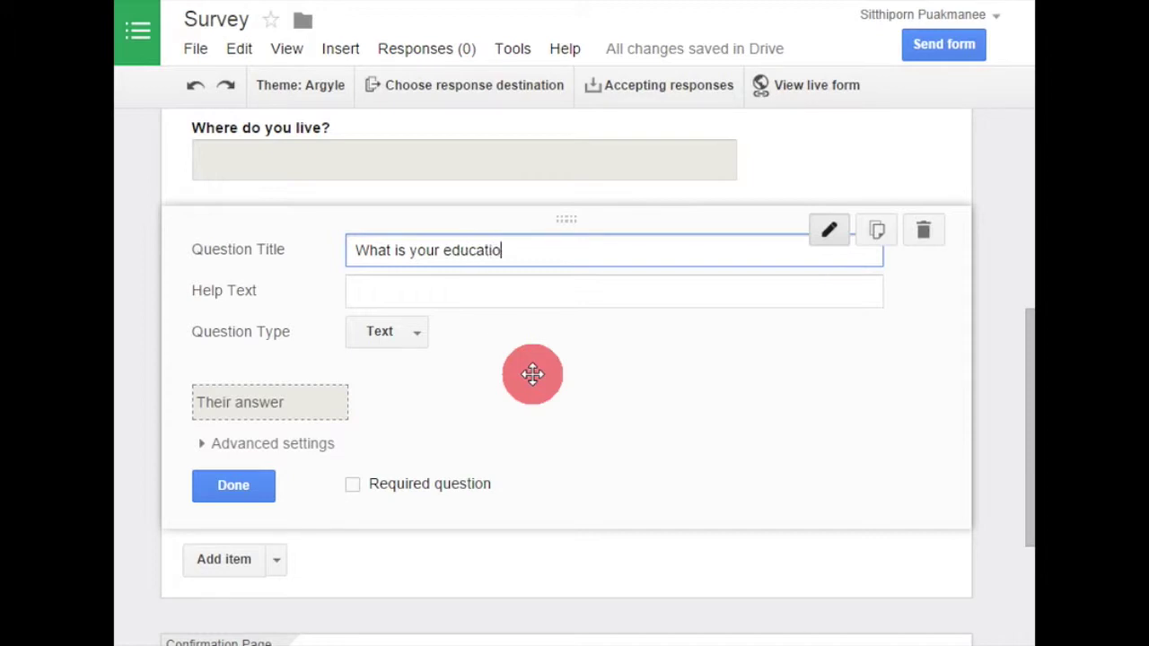
text(n level?)
click(400, 334)
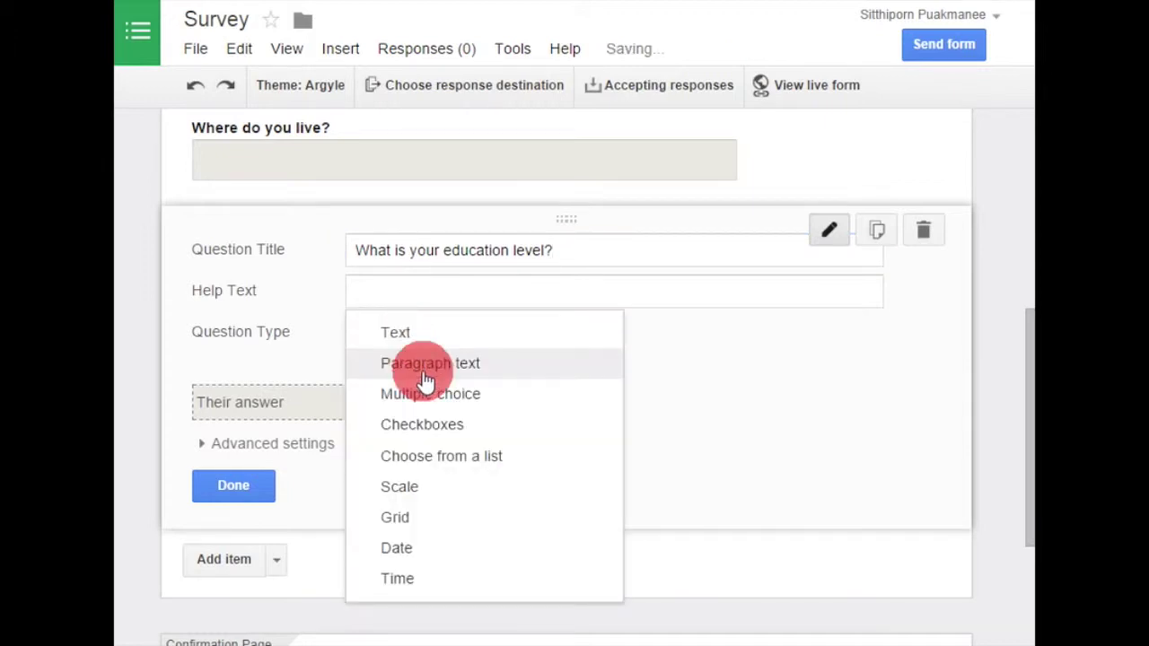
click(443, 402)
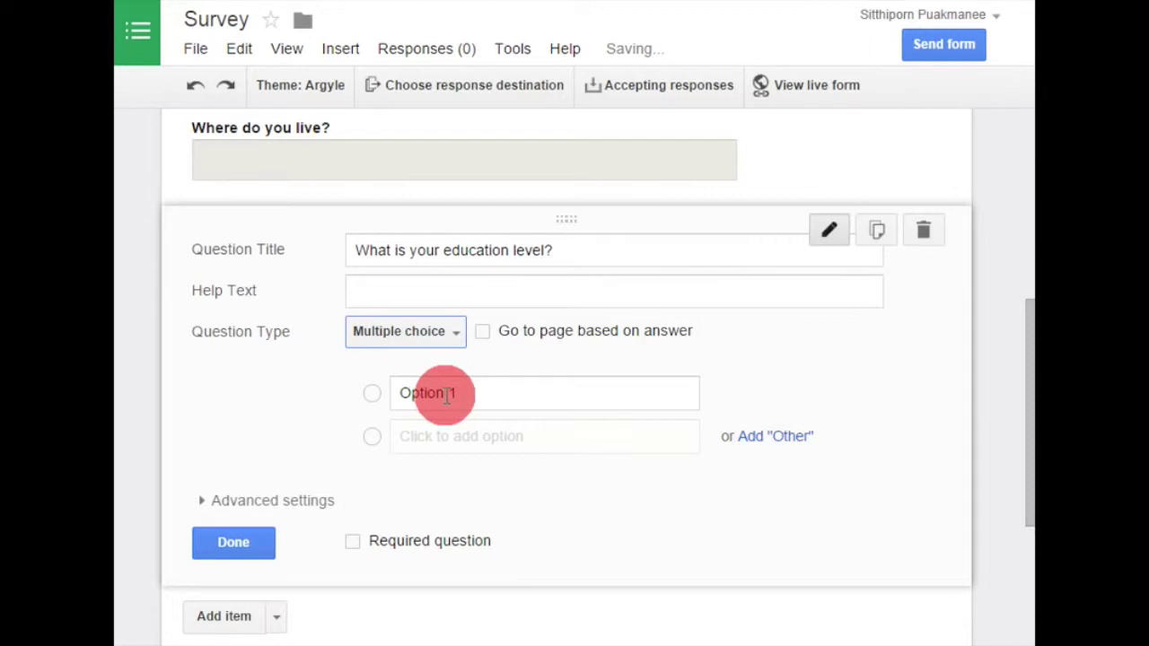
Set the education question's first option to "Less than Bachelor Degree" and add an "Other" option.
click(458, 395)
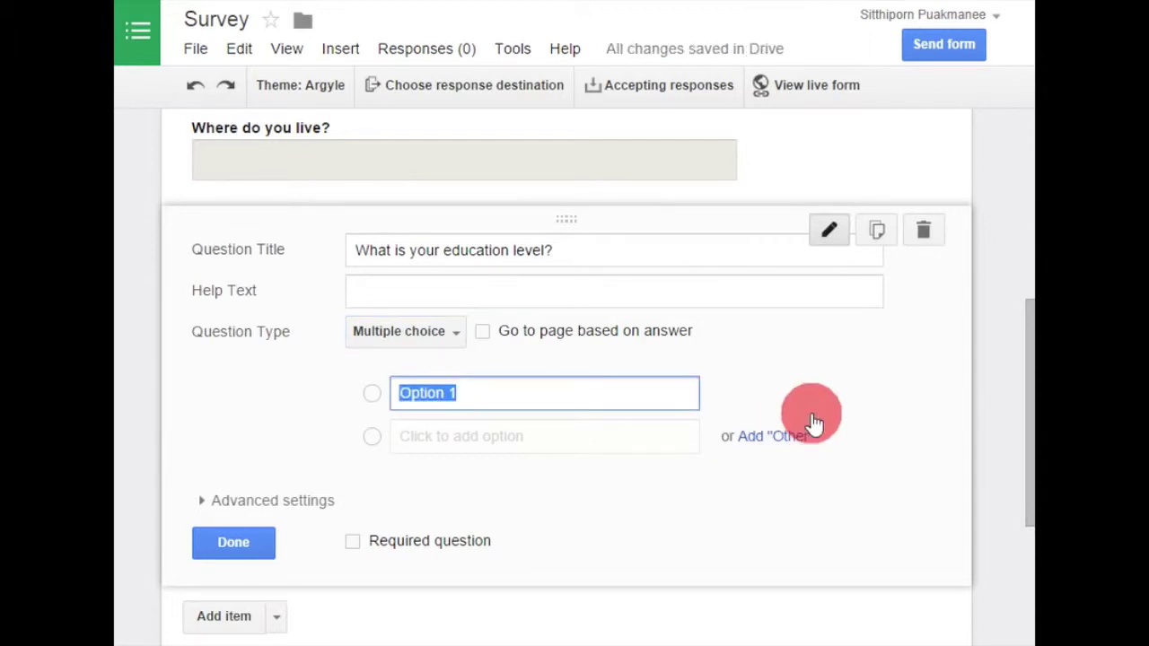
text(Less )
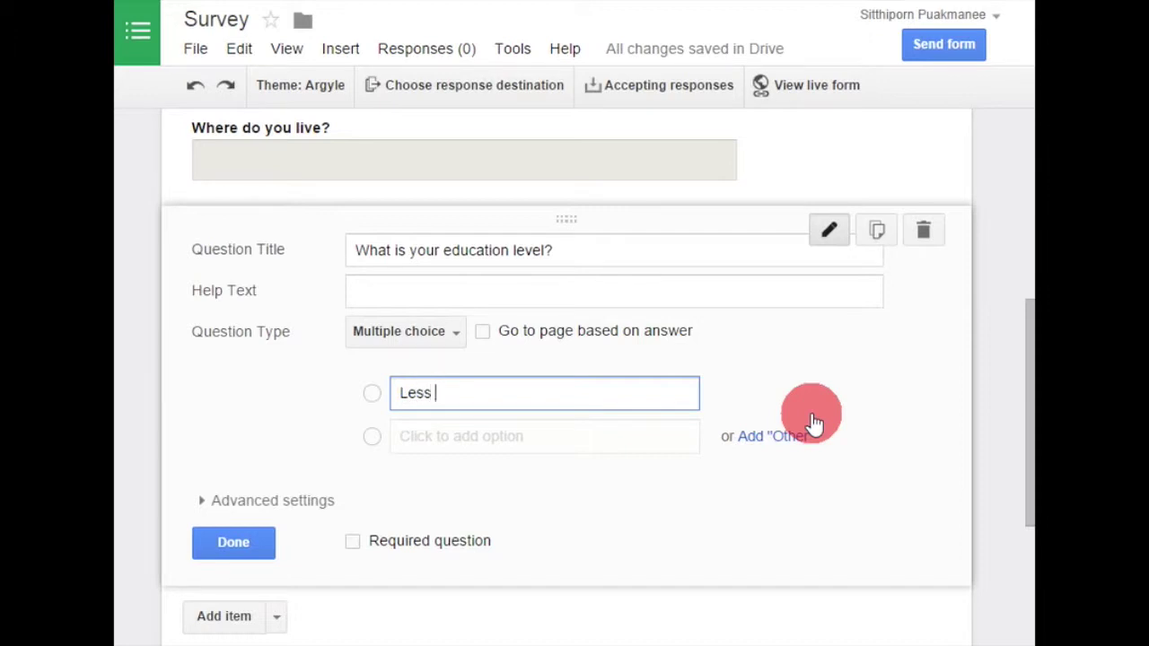
text(than Bachelor)
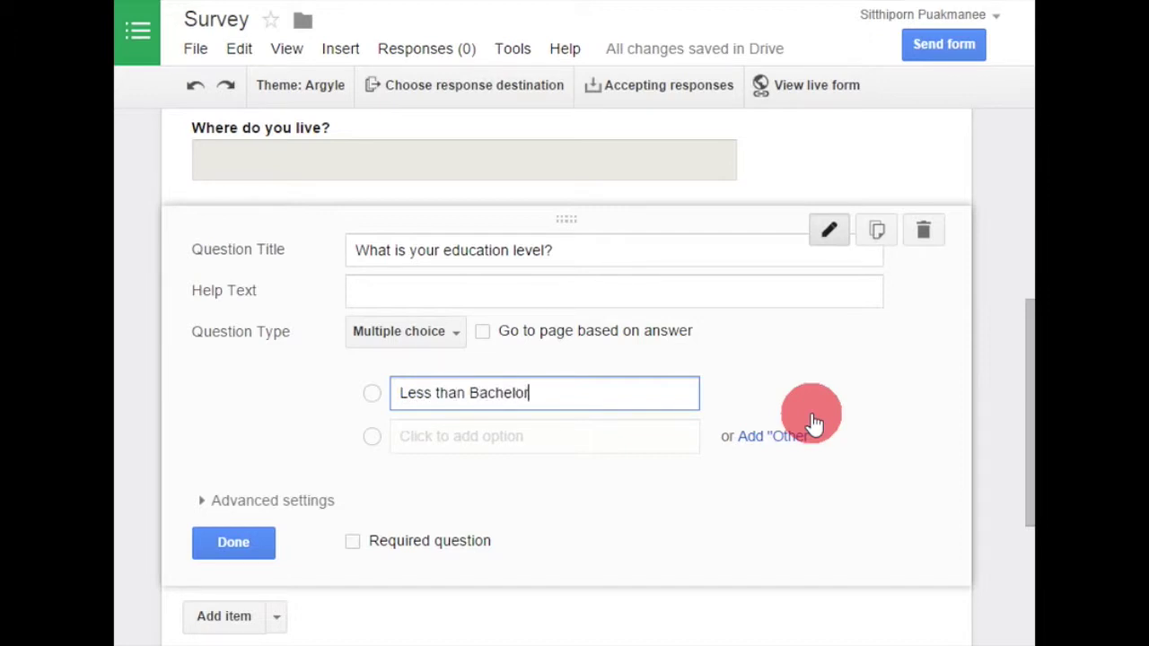
text( Degree)
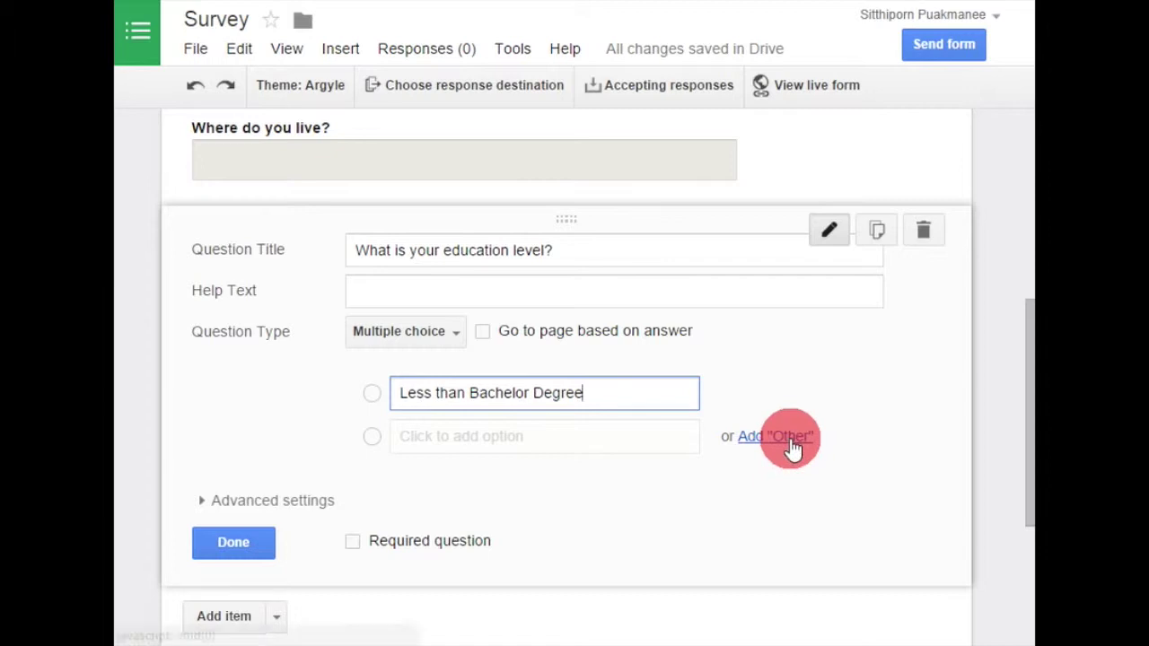
click(789, 439)
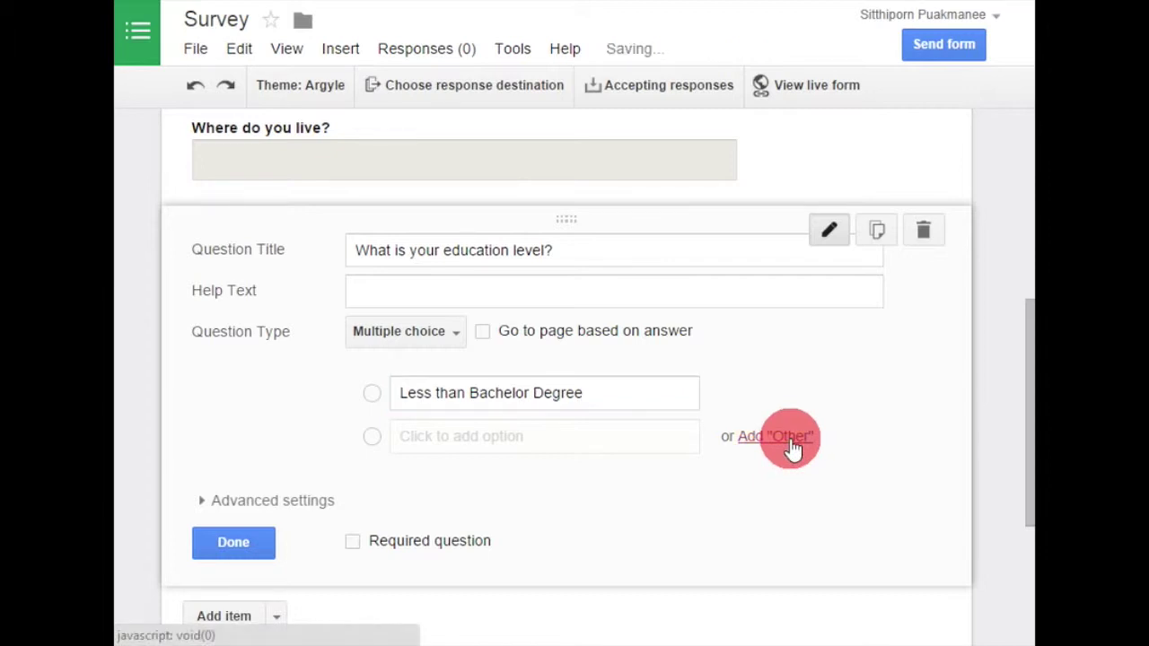
Add the options "Bachelor Degree", "Master Degree" and "Doctoral Degree" to the education level question.
click(653, 438)
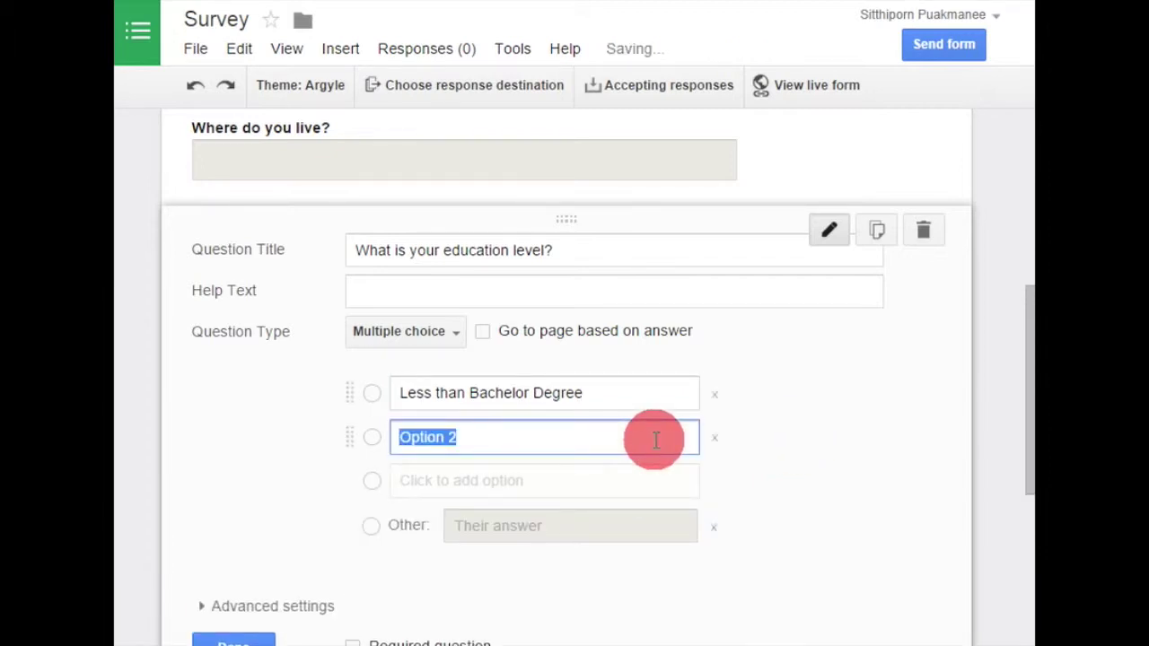
text(Bachelor Degree)
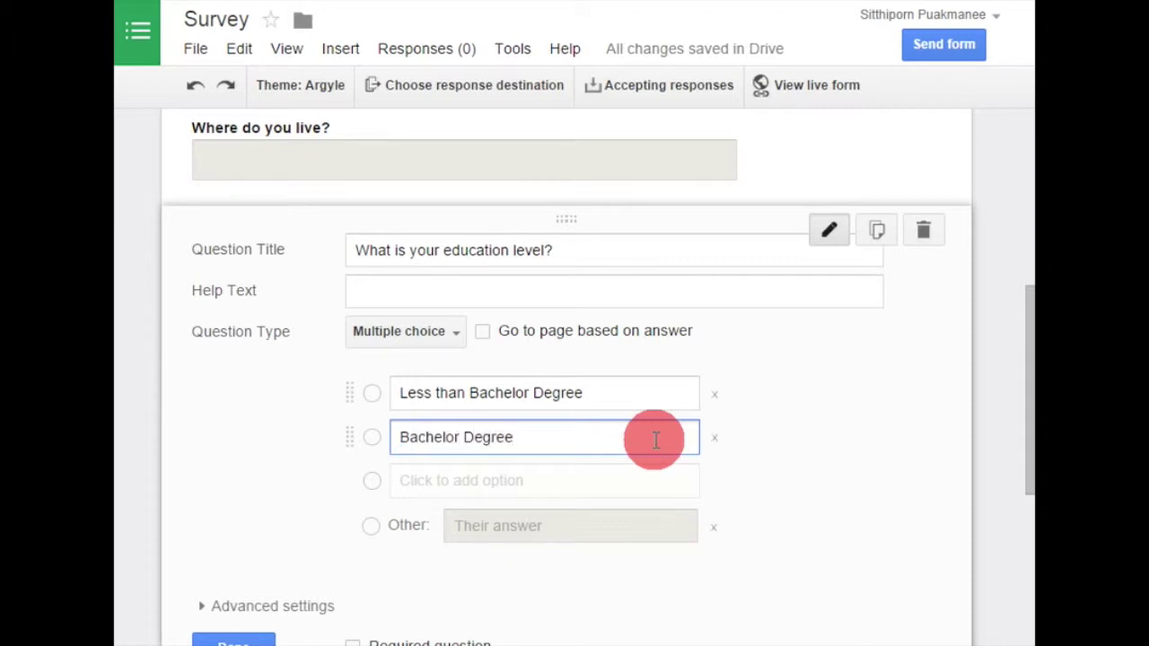
click(598, 482)
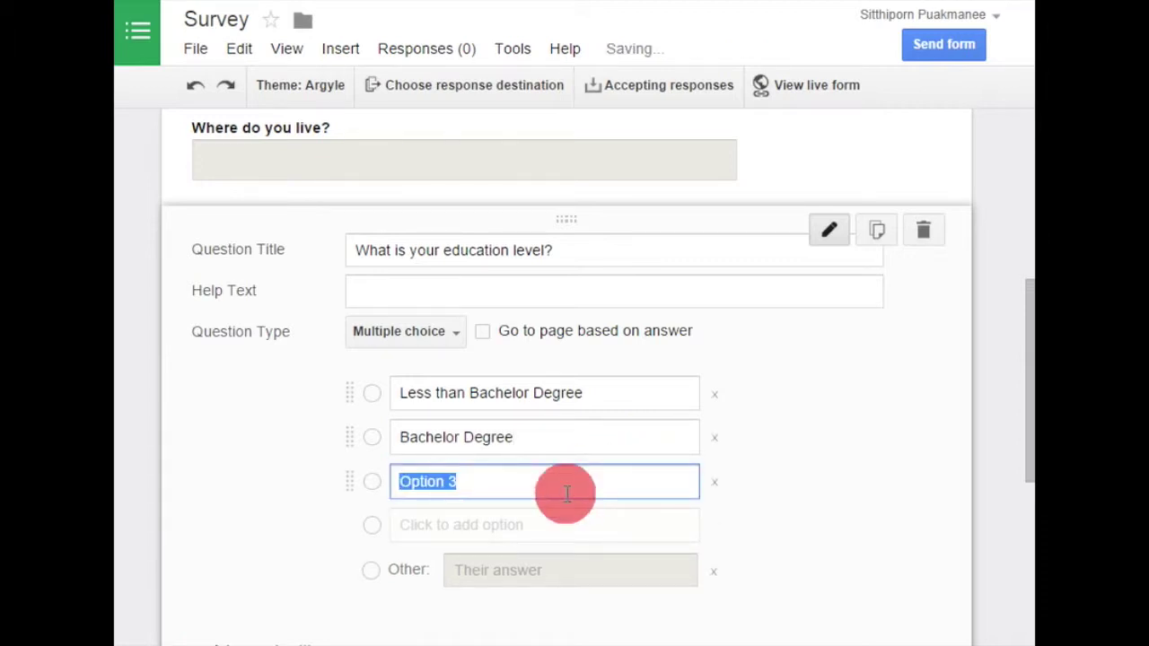
text(Master)
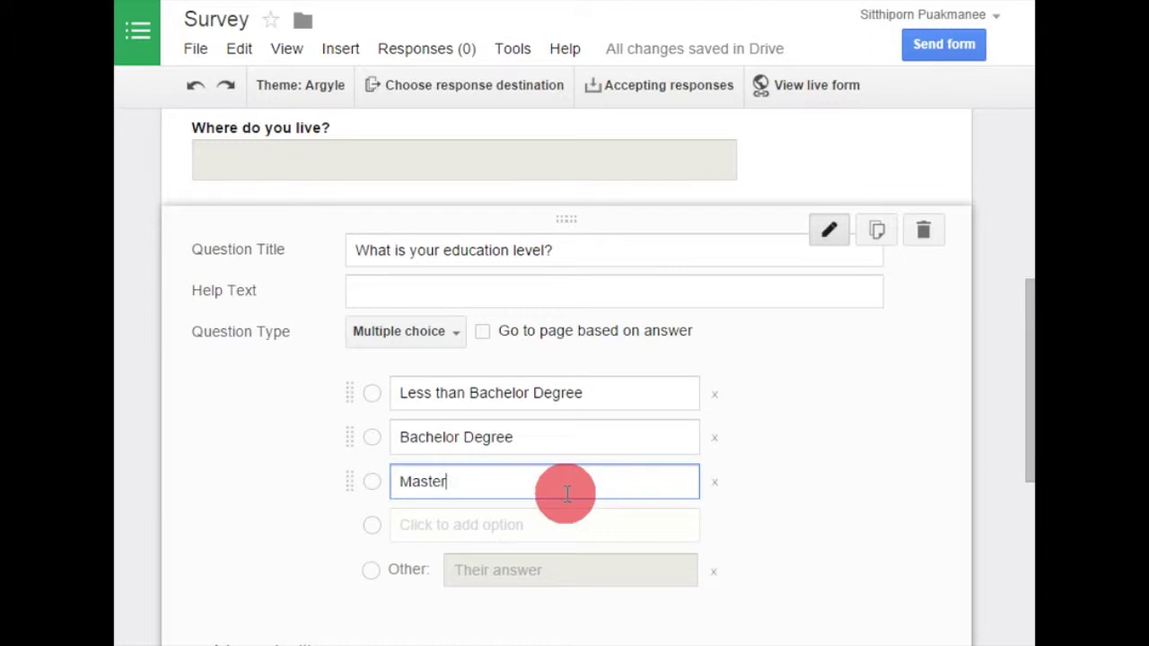
text( Degree)
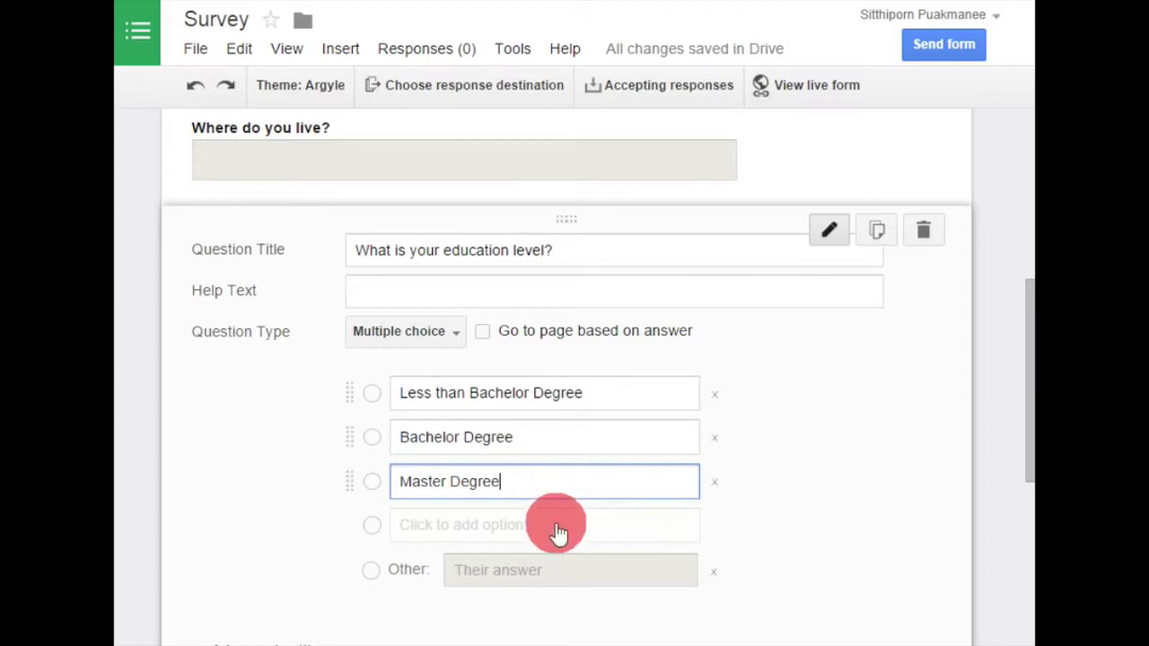
click(557, 530)
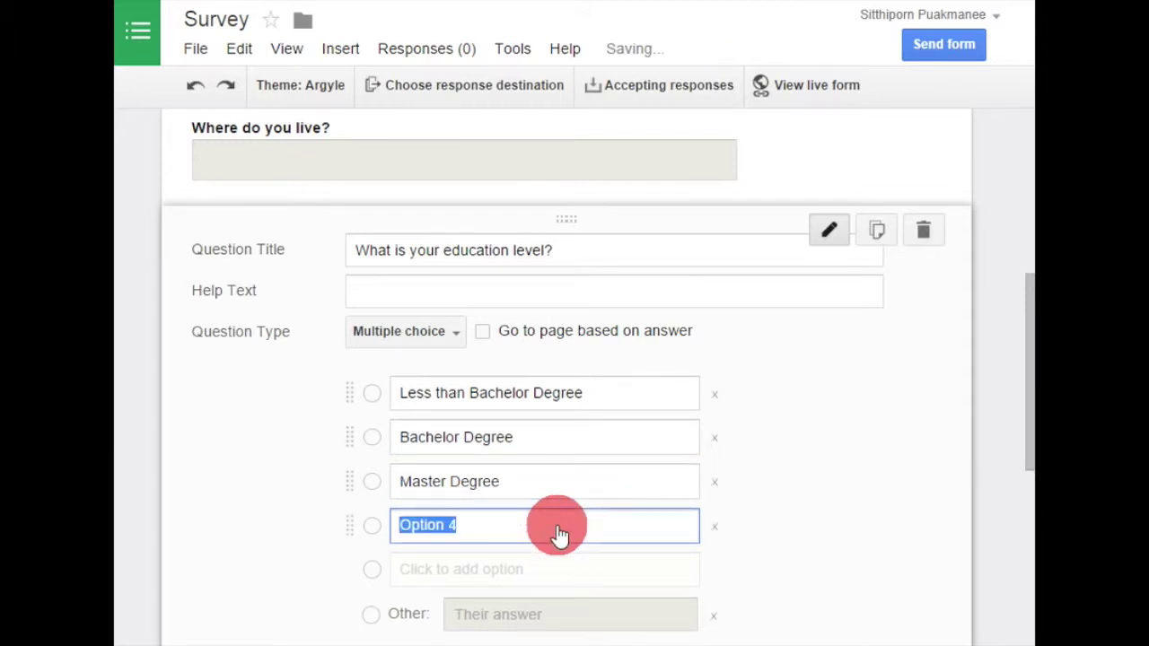
text(Doctoral Degree)
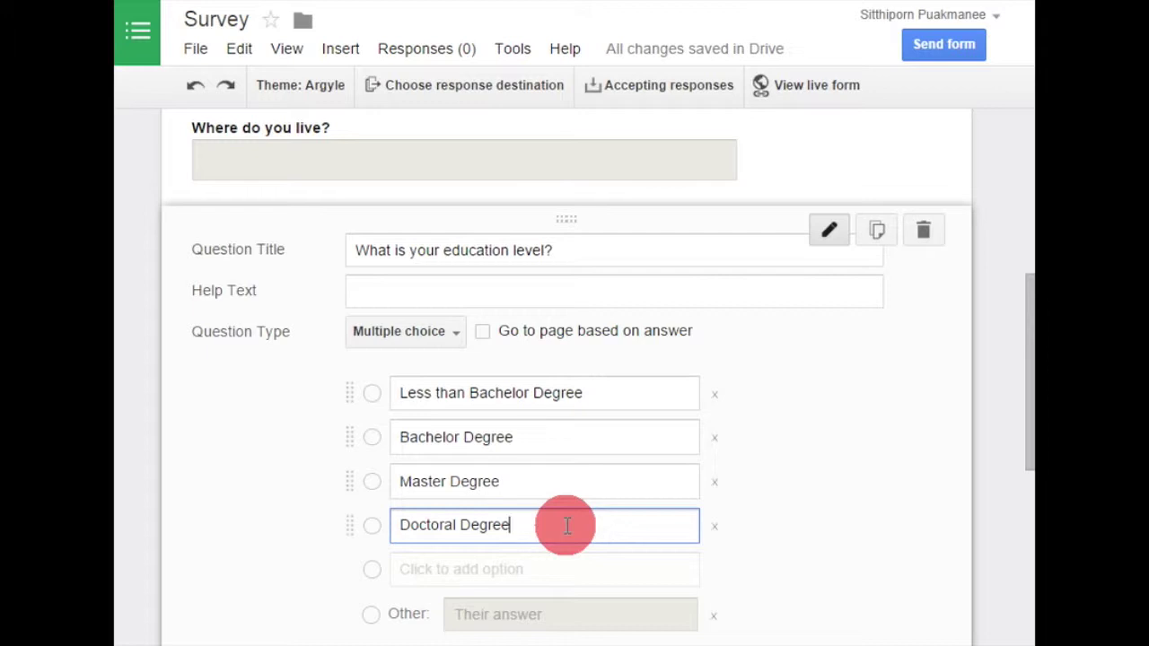
Make the education level question required and finish editing it.
click(1026, 405)
drag(1026, 405, 1025, 507)
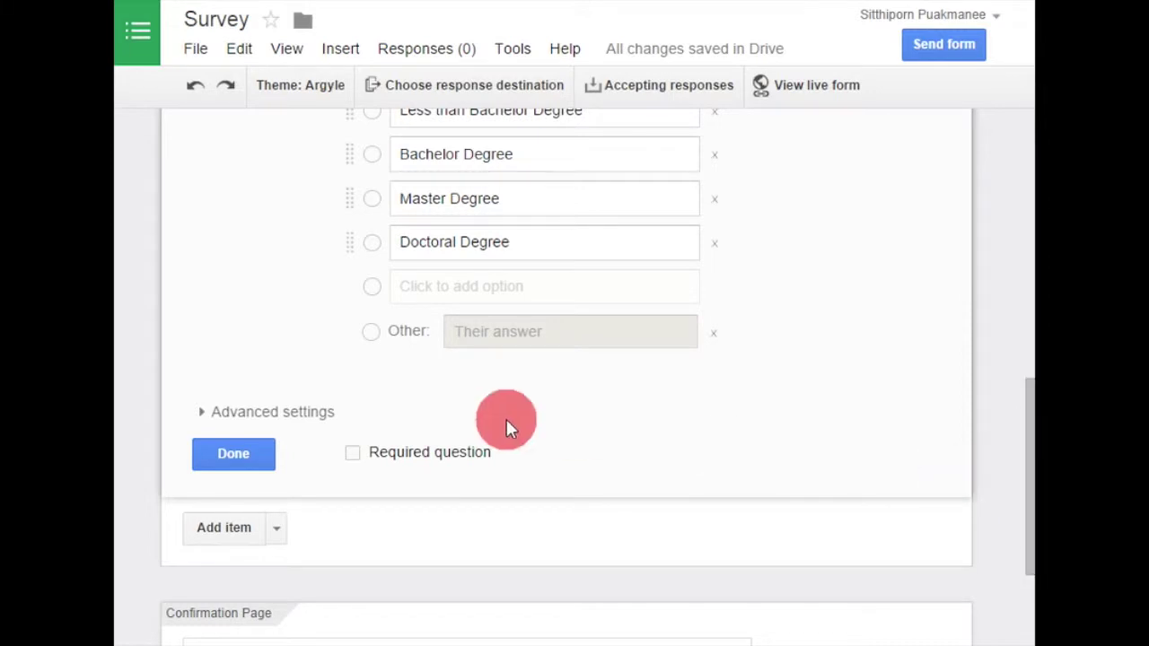
click(352, 454)
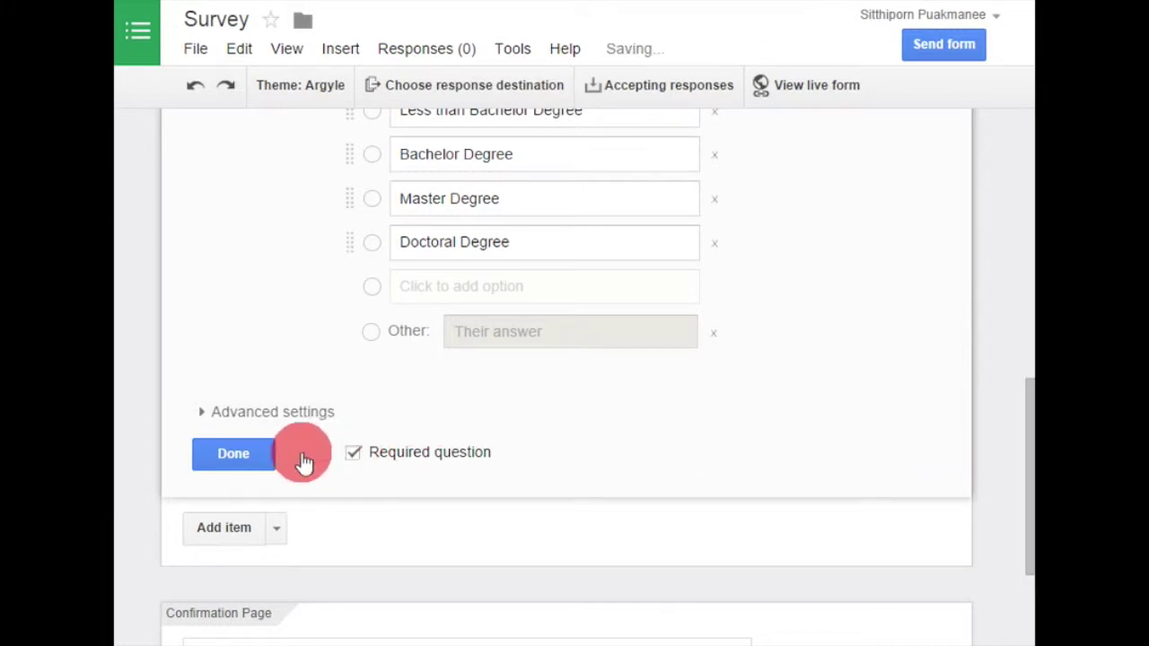
click(258, 449)
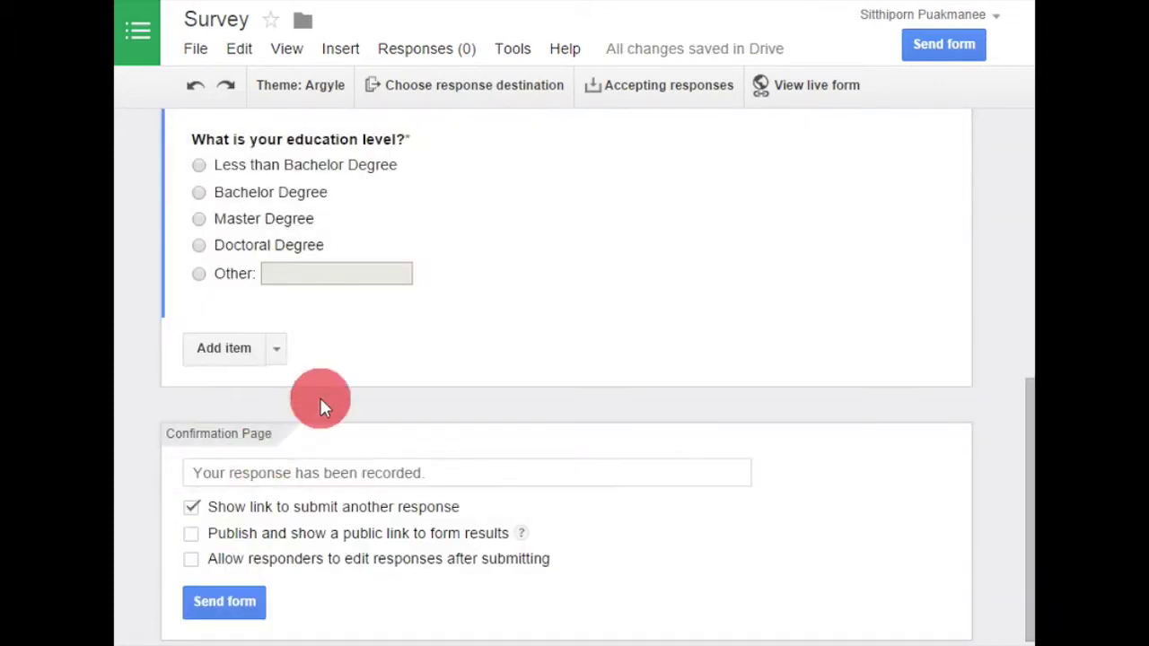
scroll(539, 287, up, 2)
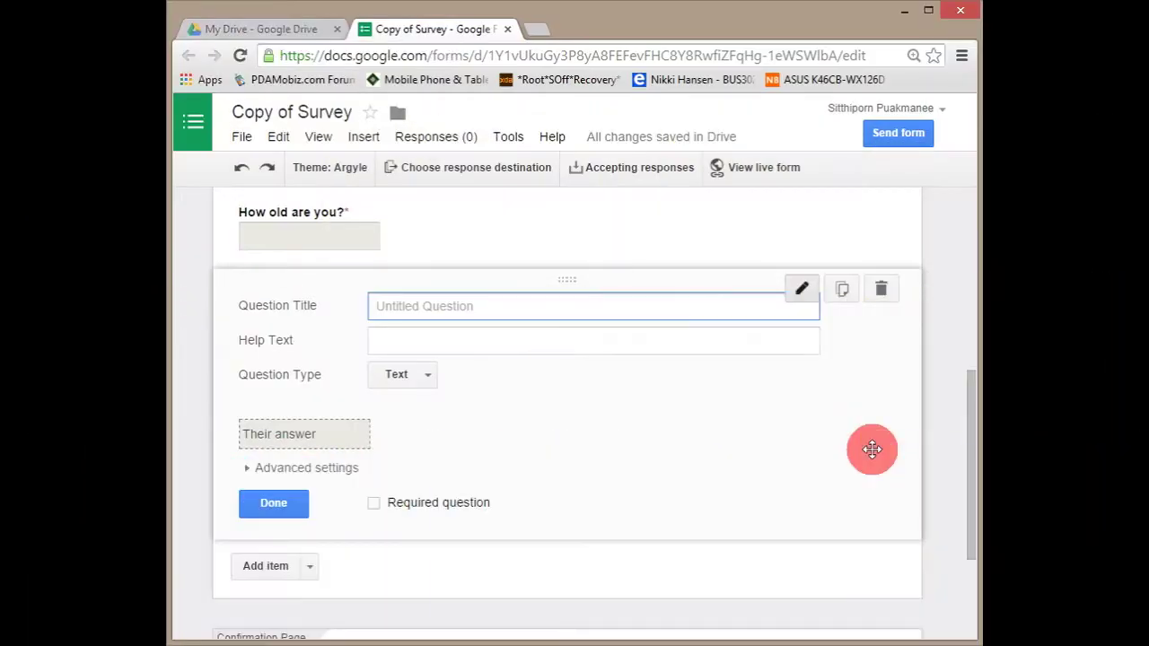
Title the new question below the age question "What is your nationality?" and set its type to Choose from a list.
click(454, 307)
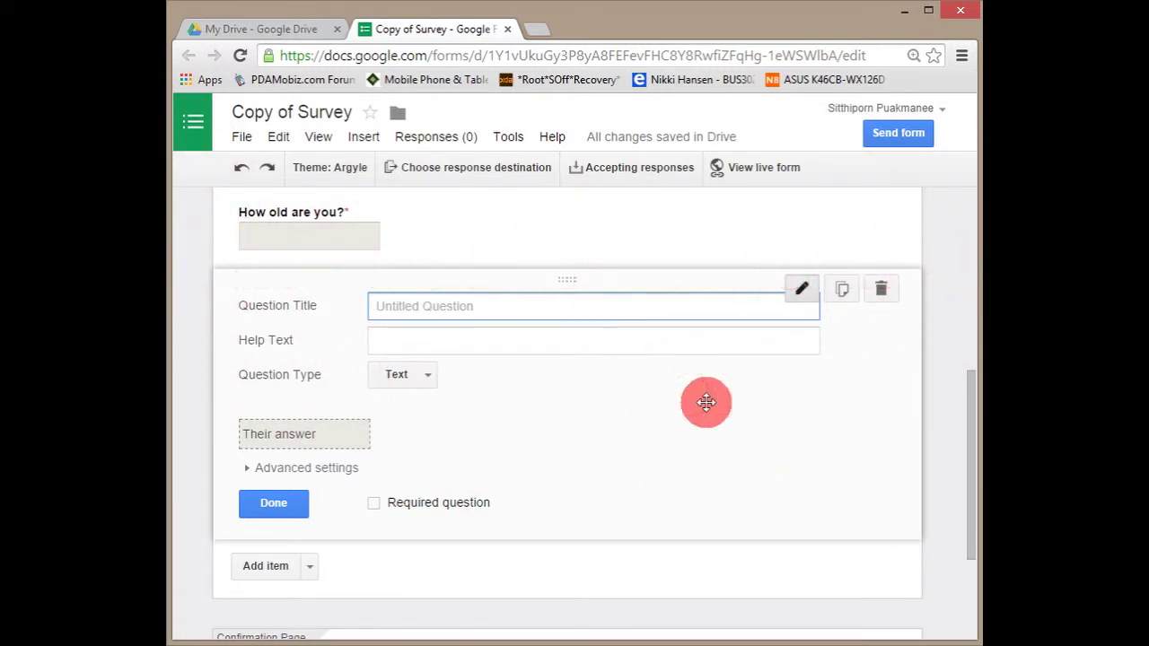
text(Wh)
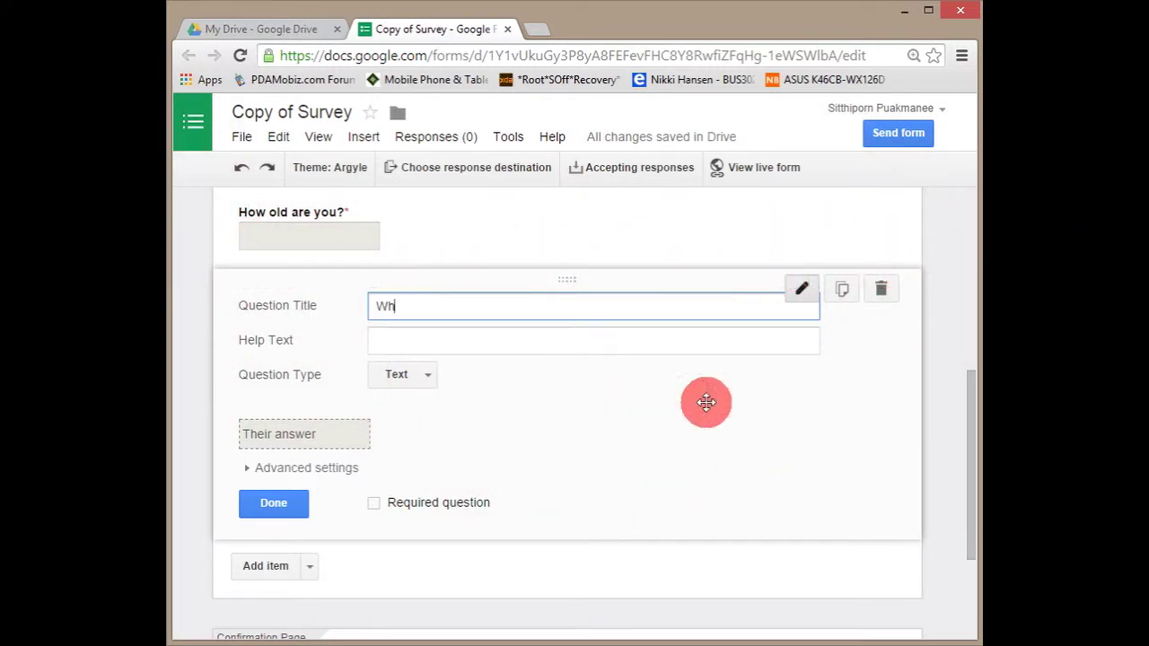
text(at is your nationality?)
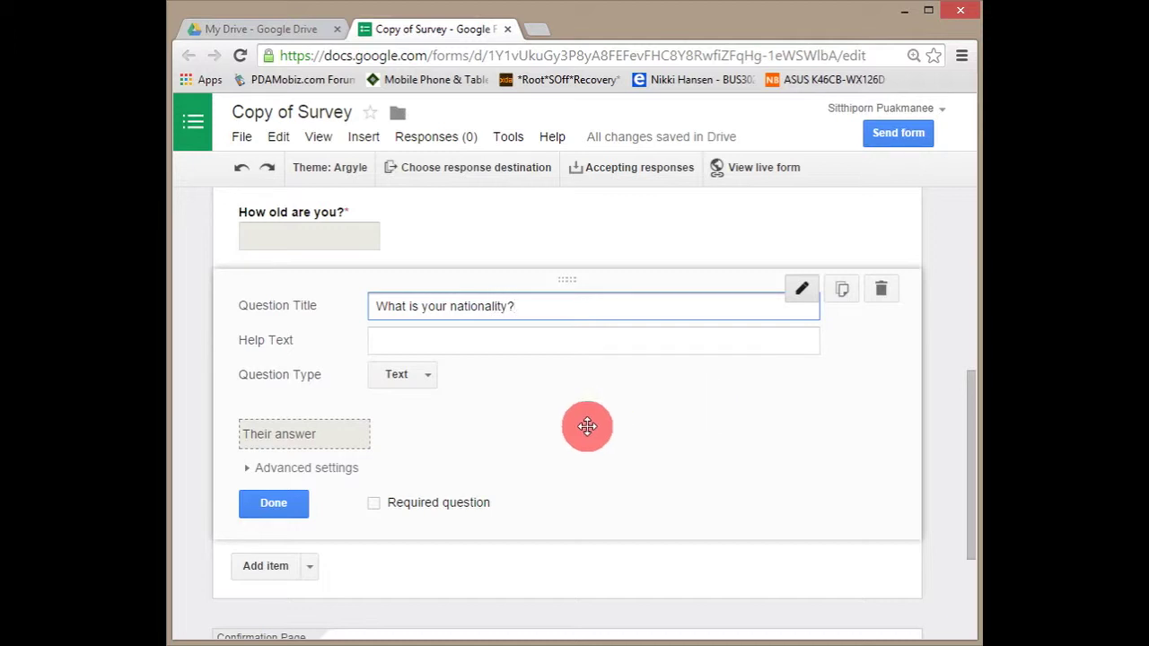
click(433, 384)
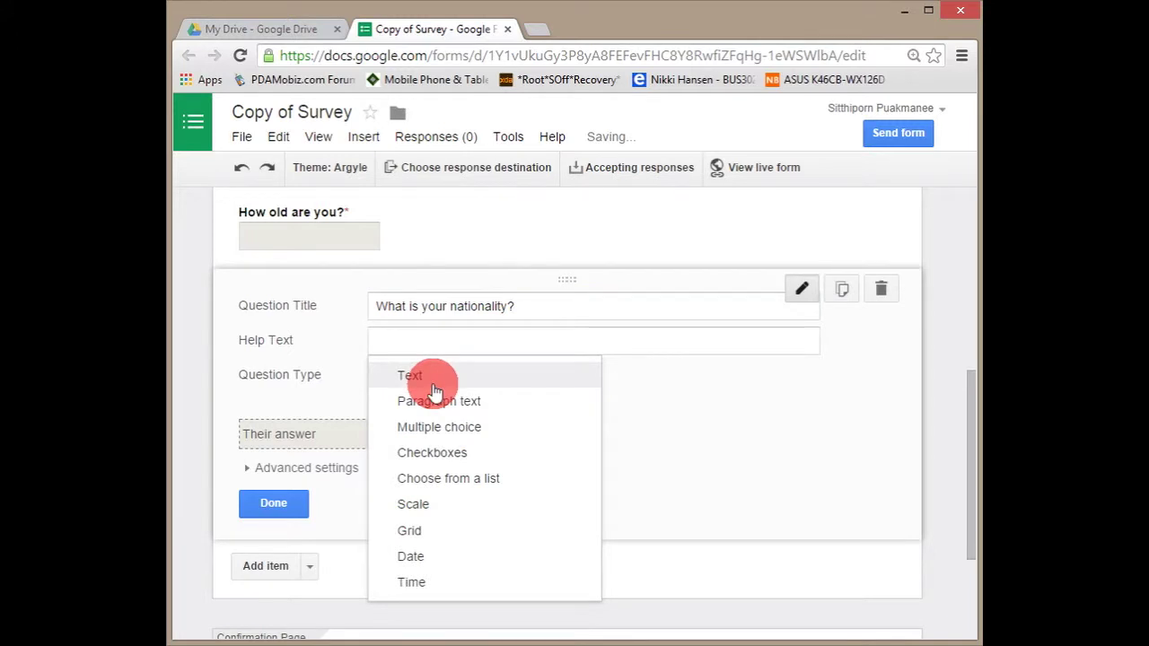
click(457, 478)
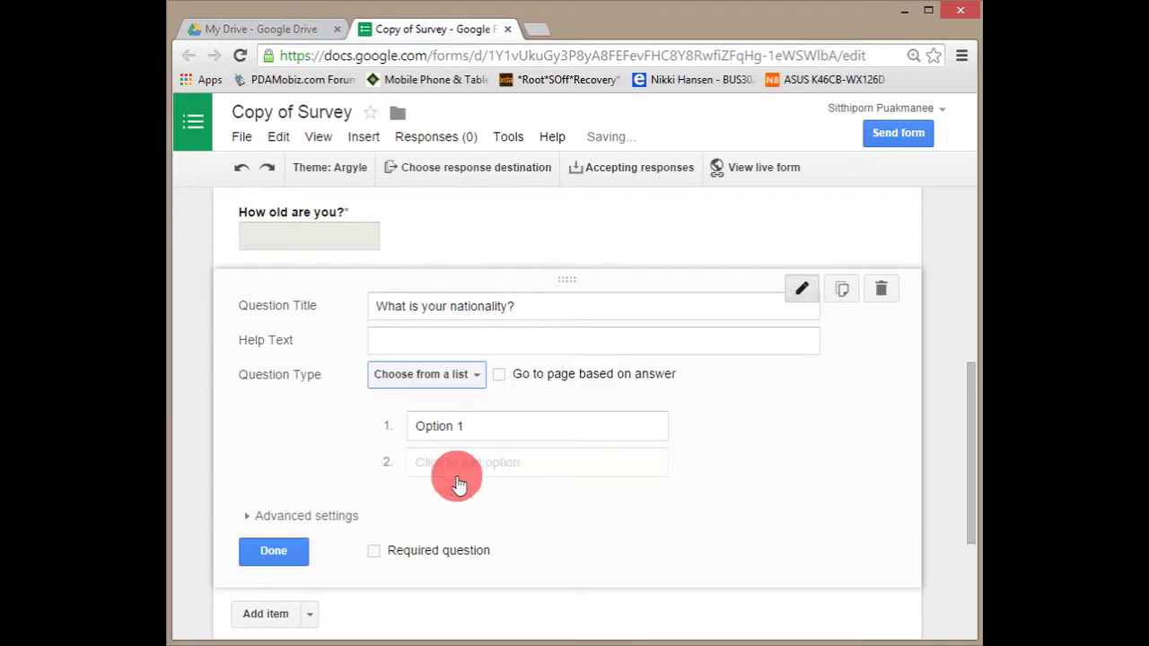
Enter "Thai" and "Japanese" as the first two list options of the nationality question.
scroll(547, 466, down, 3)
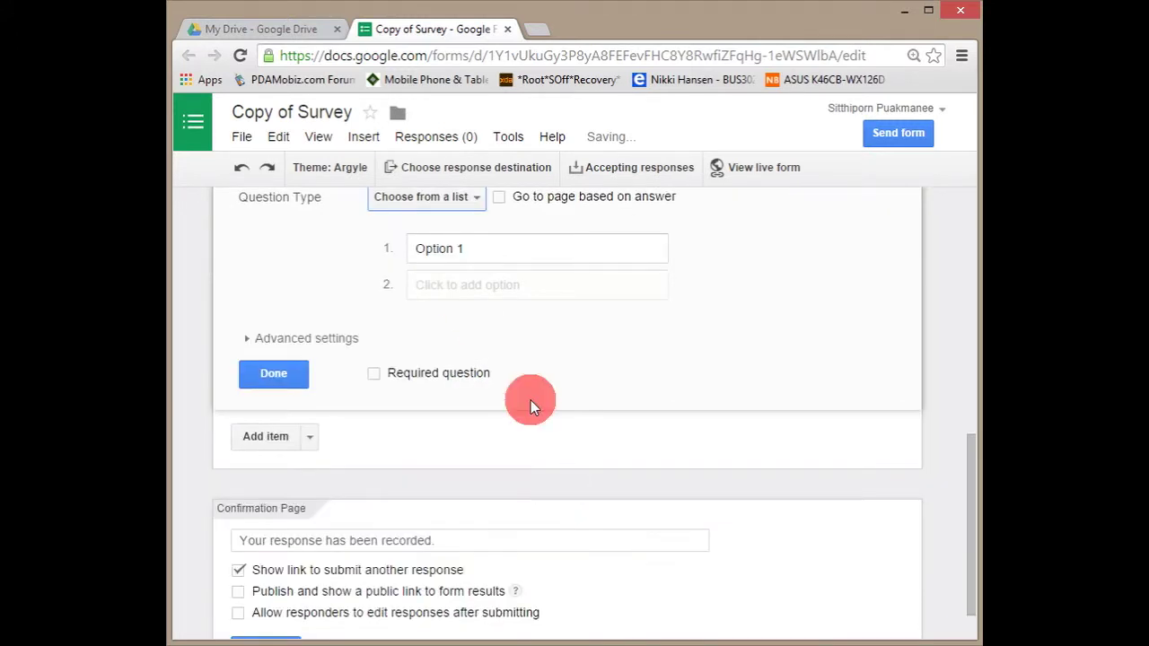
click(500, 262)
drag(500, 262, 418, 249)
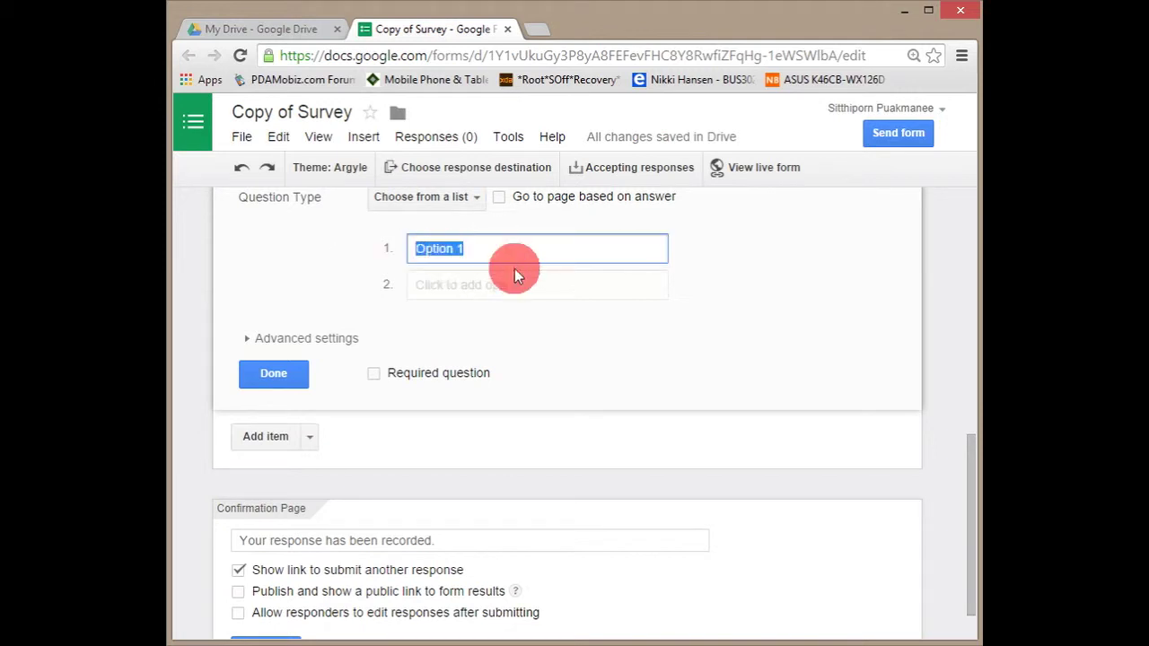
text(Thai)
click(595, 285)
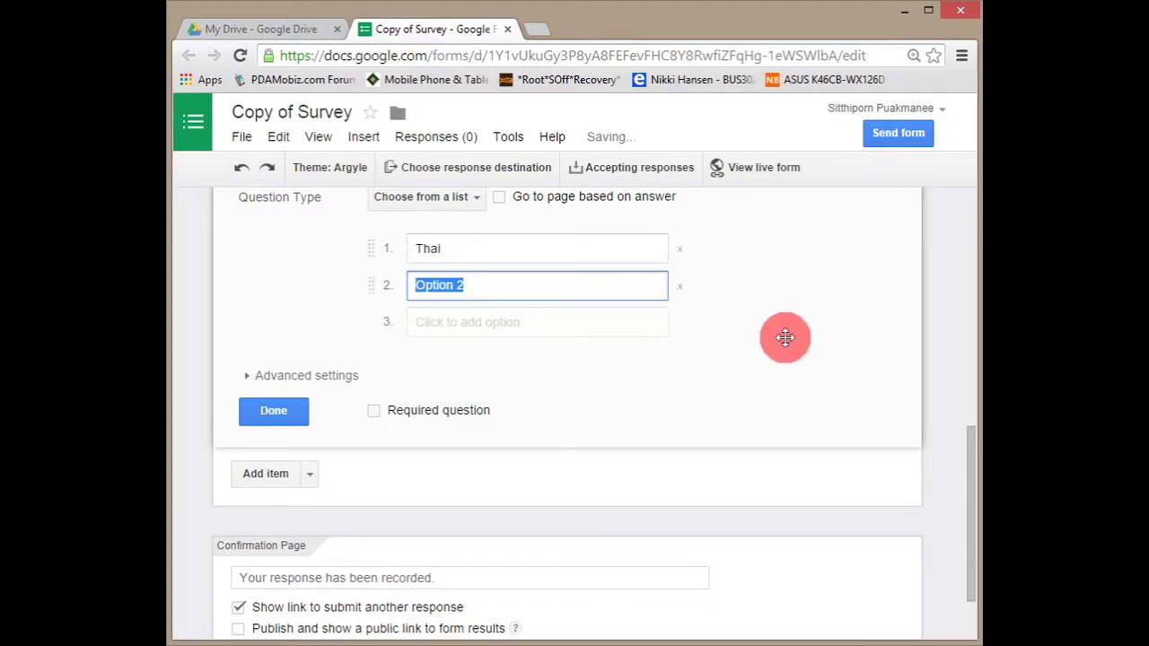
text(Japan)
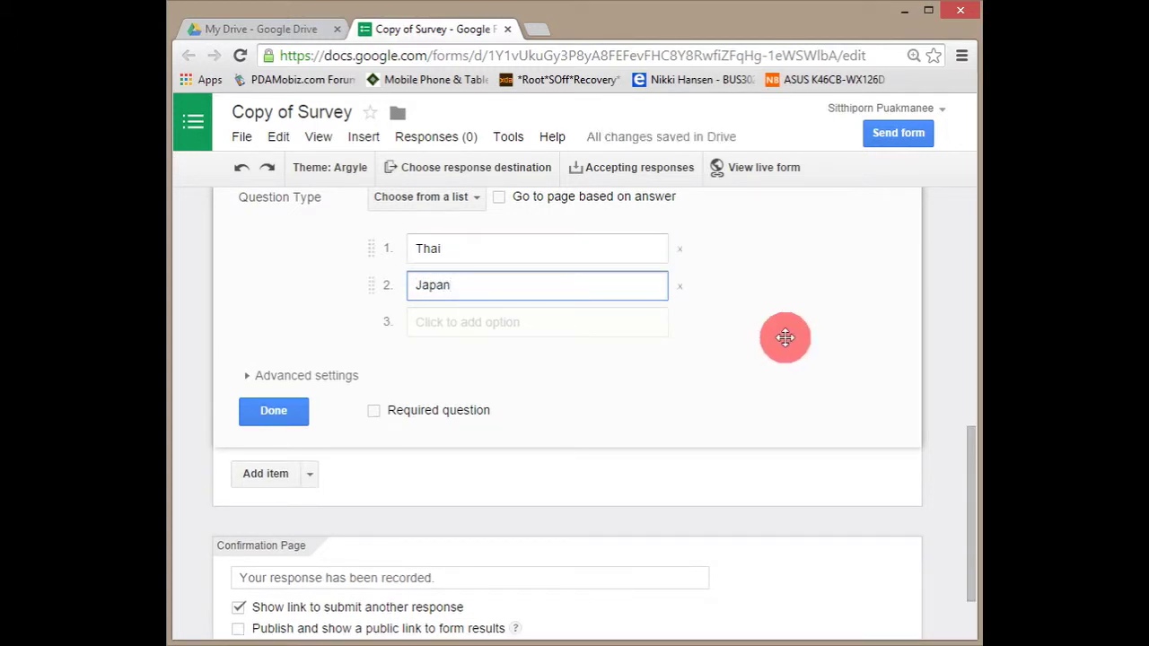
text(ese)
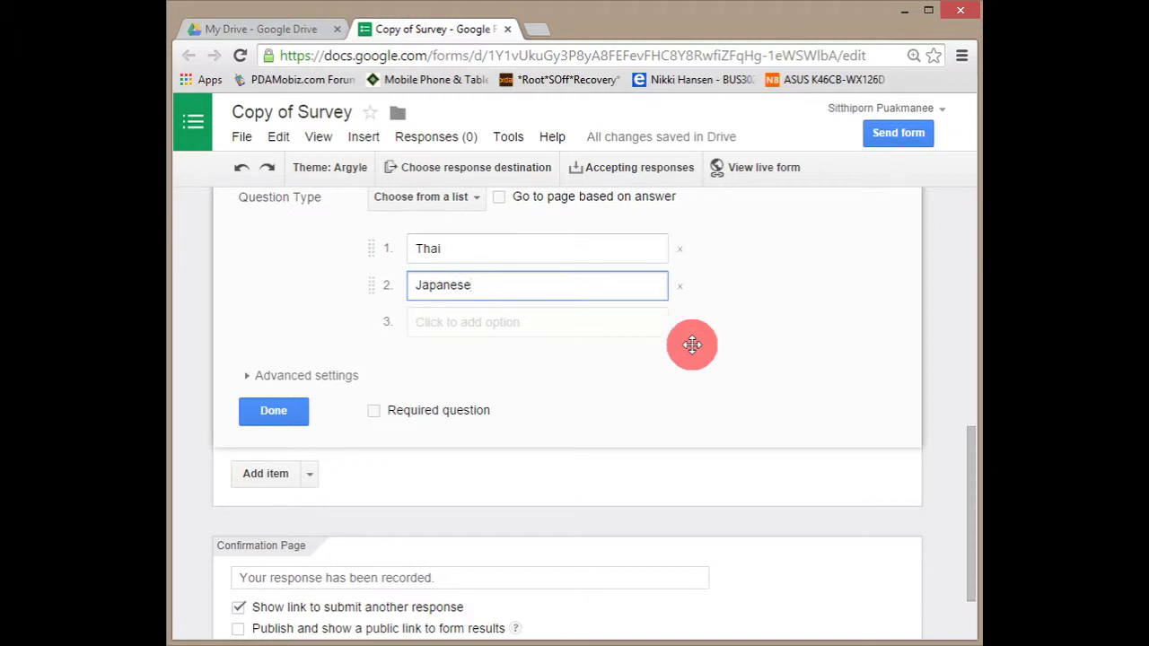
Add "Korean" and "Vietnamese" as the third and fourth list options of the nationality question.
click(645, 325)
text(Korean)
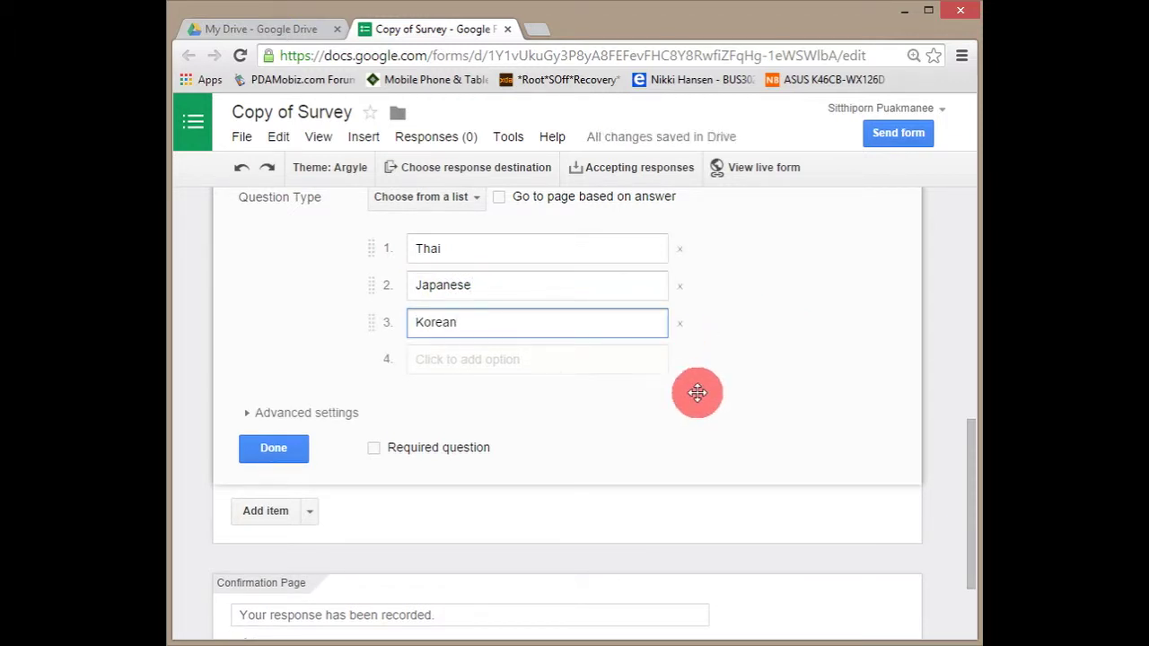
click(624, 363)
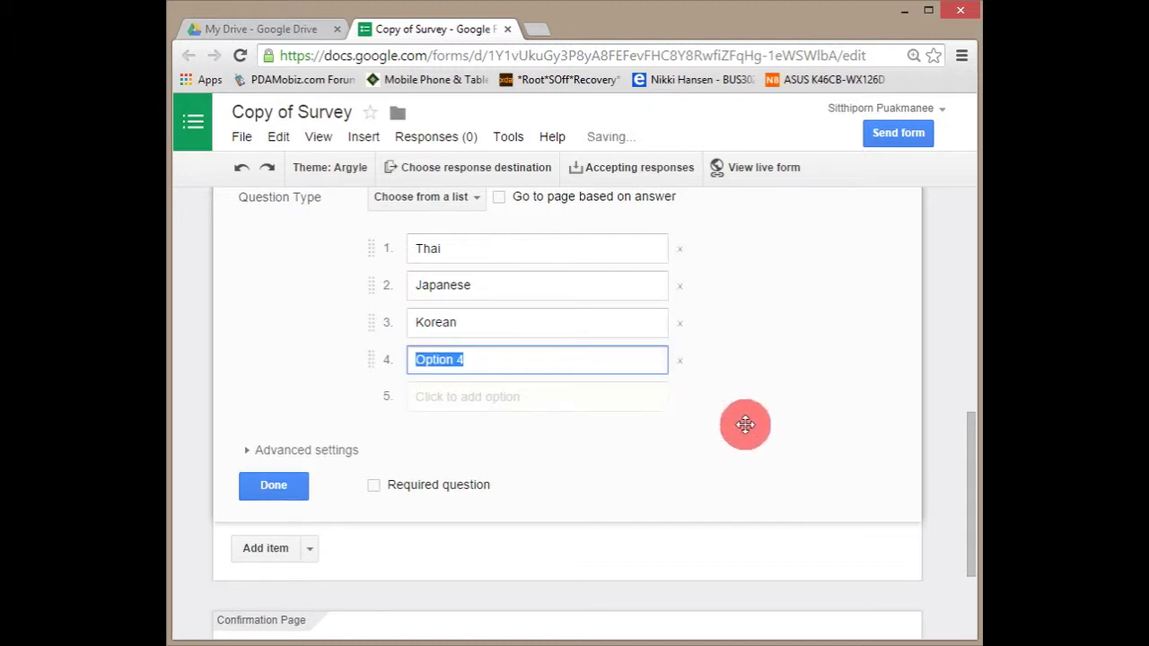
text(Viet)
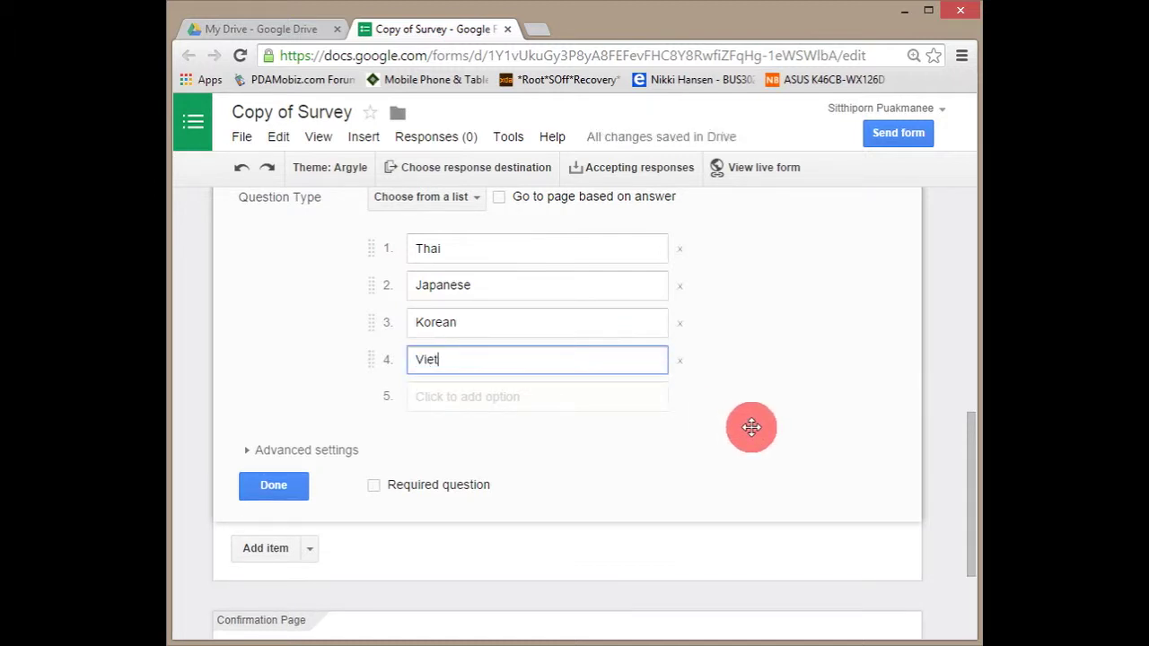
text(namese)
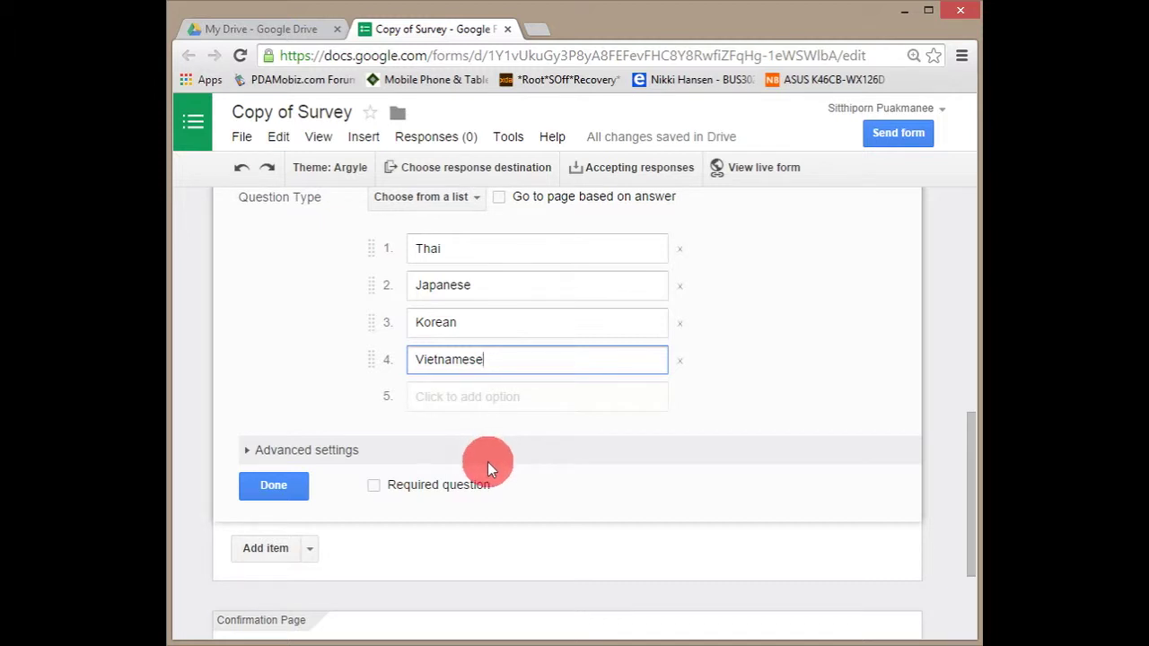
Make the nationality question required and finish editing it.
click(373, 487)
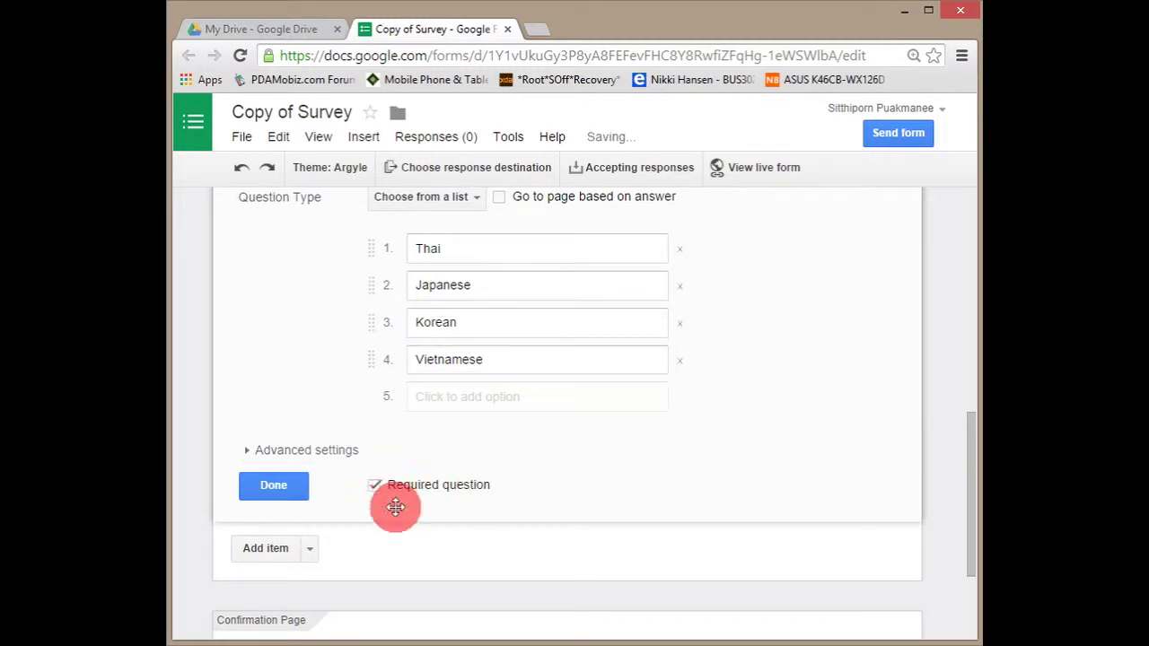
click(299, 489)
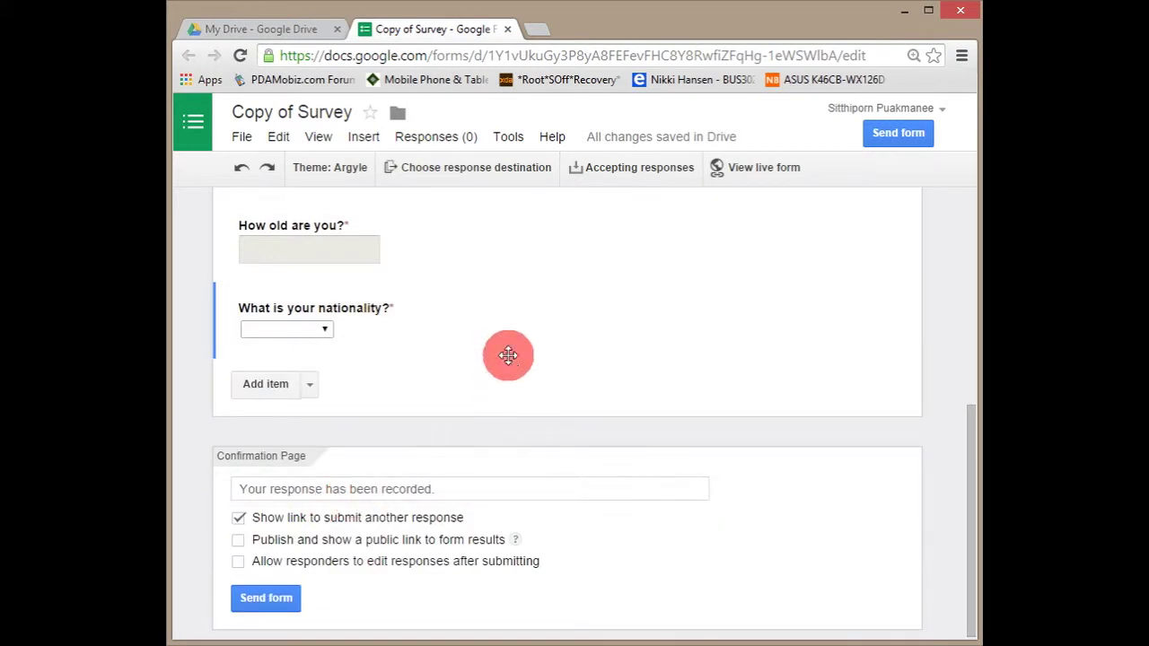
click(327, 337)
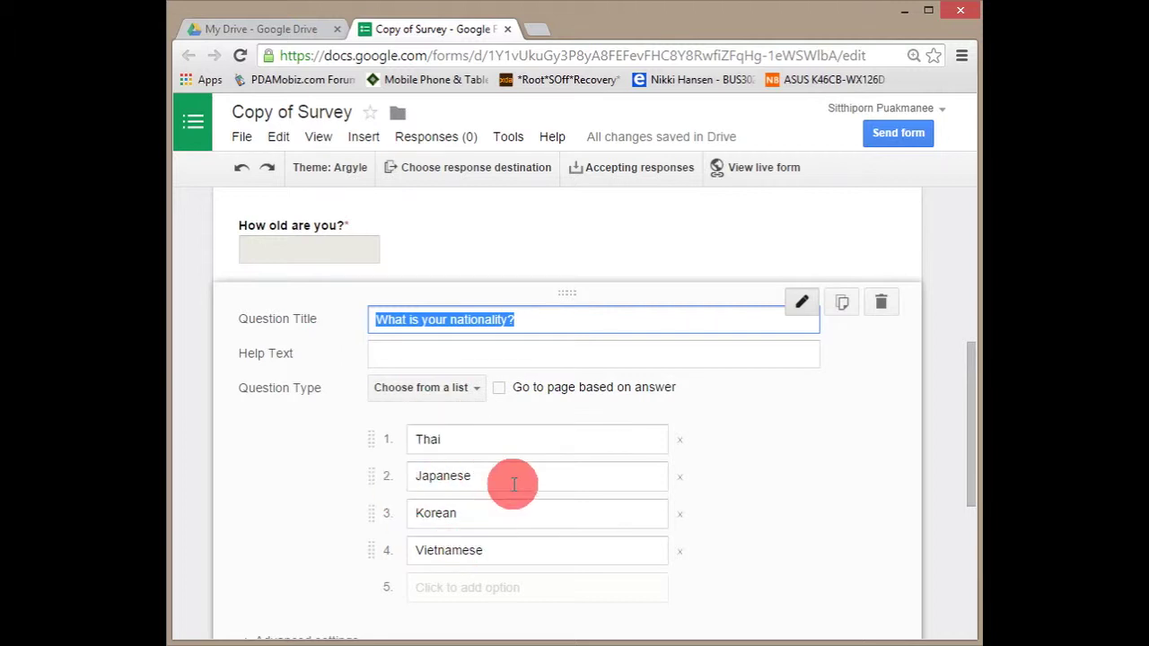
scroll(512, 484, down, 2)
click(274, 499)
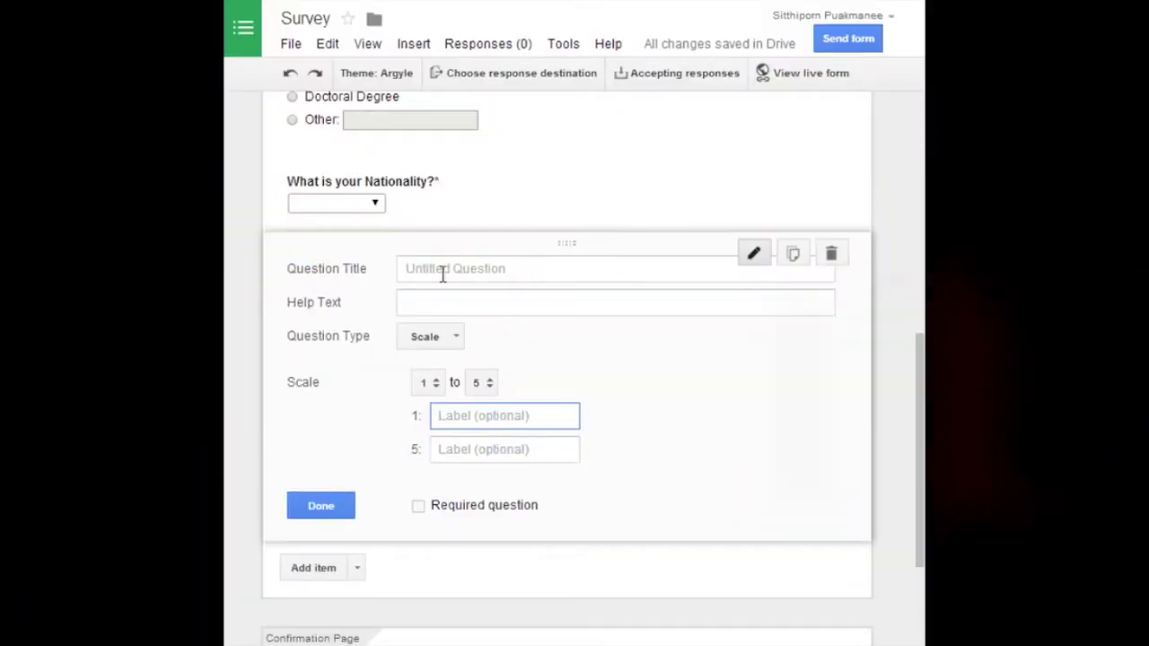
Title the new scale question below the nationality question "I take a positive attitude toward myself".
click(442, 276)
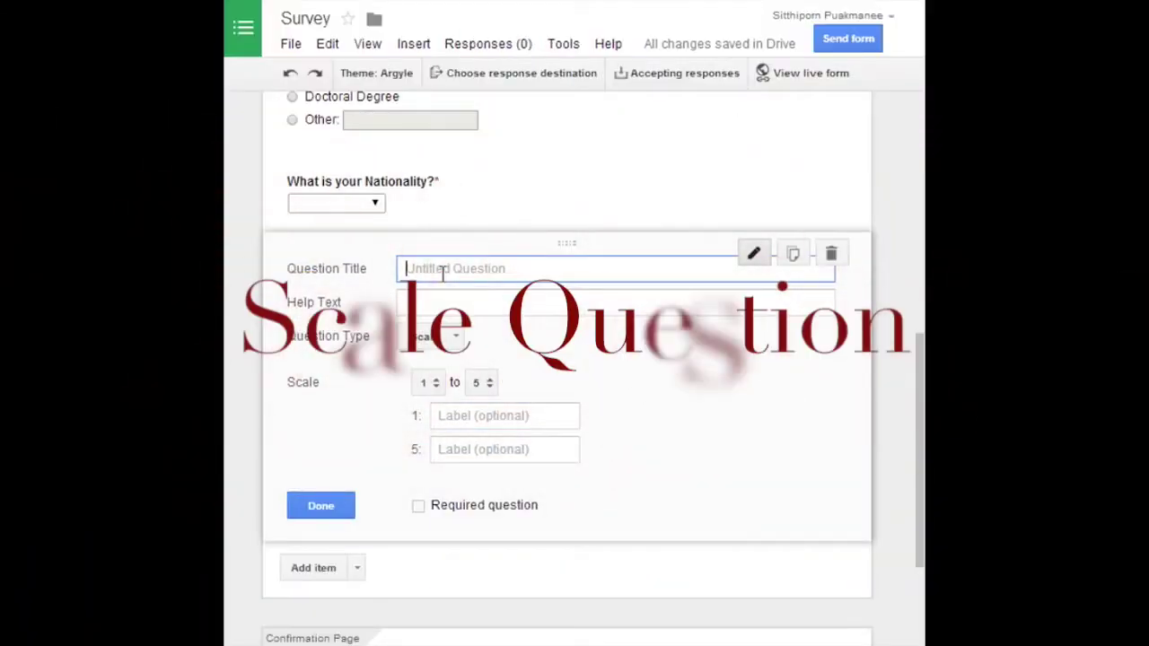
text(I take )
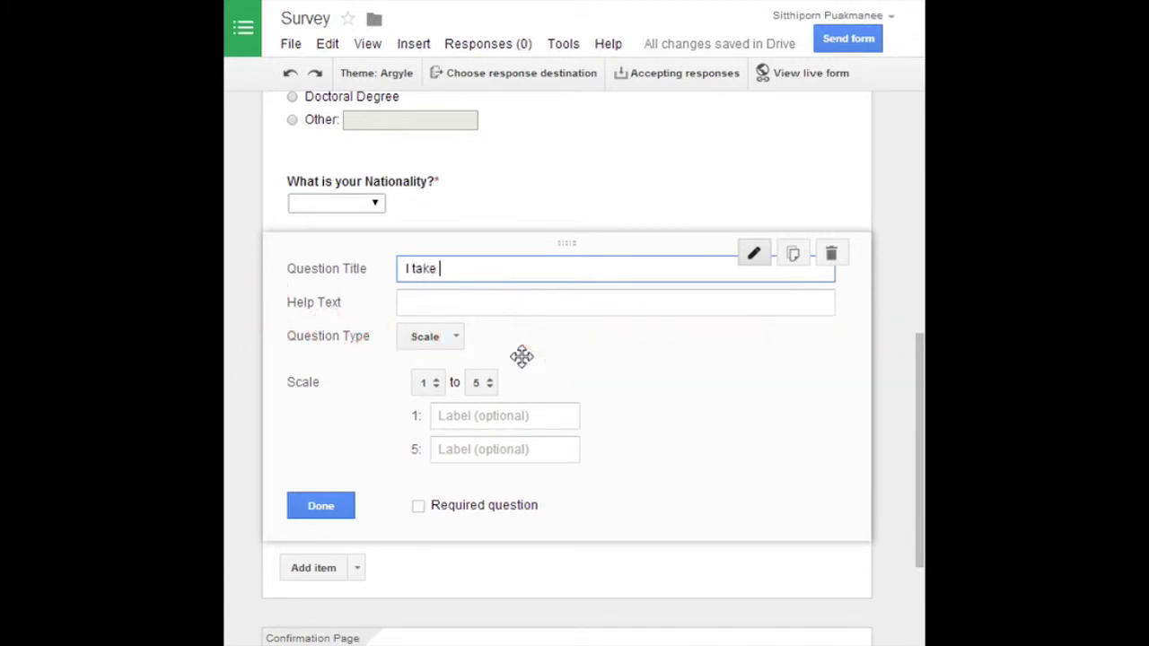
text(a positive attitude)
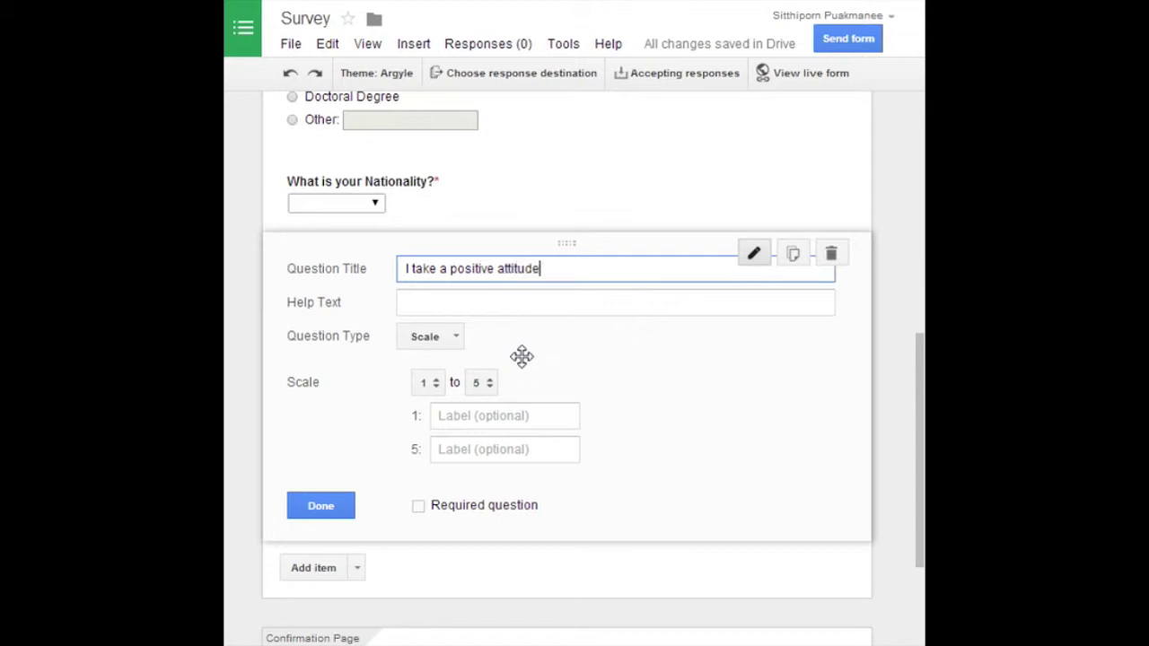
text( toward myself)
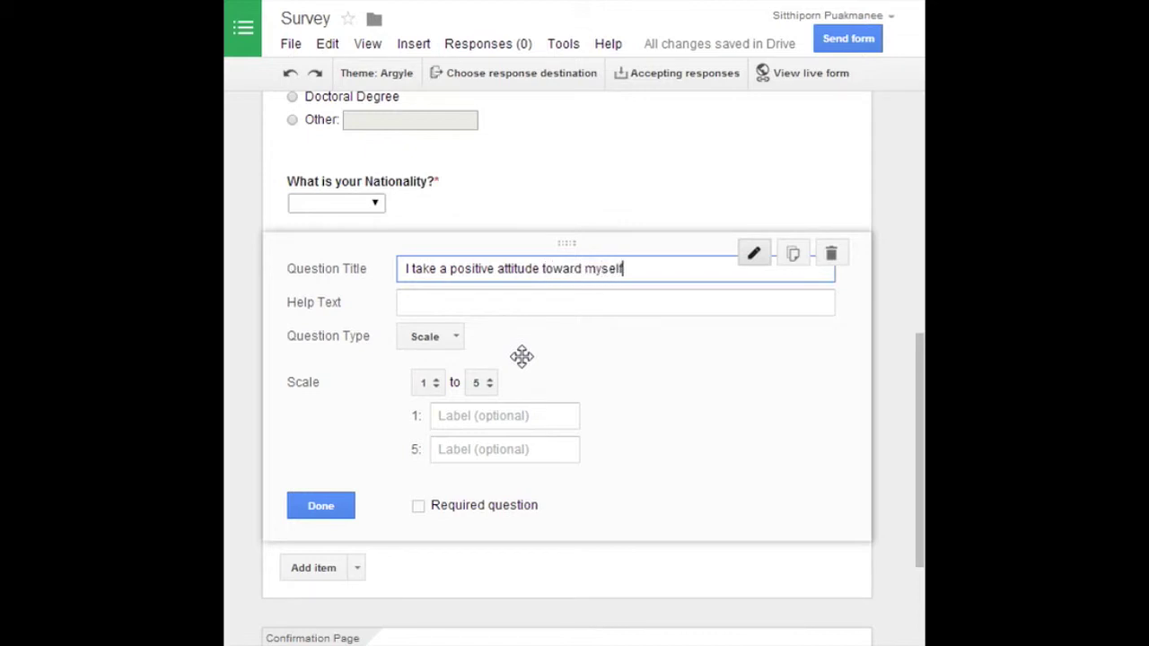
Label scale value 1 "Strongly agree" and value 5 "Strongly disagree", then finish the question as a required one.
click(435, 346)
click(440, 337)
click(456, 415)
text(Strongly agree)
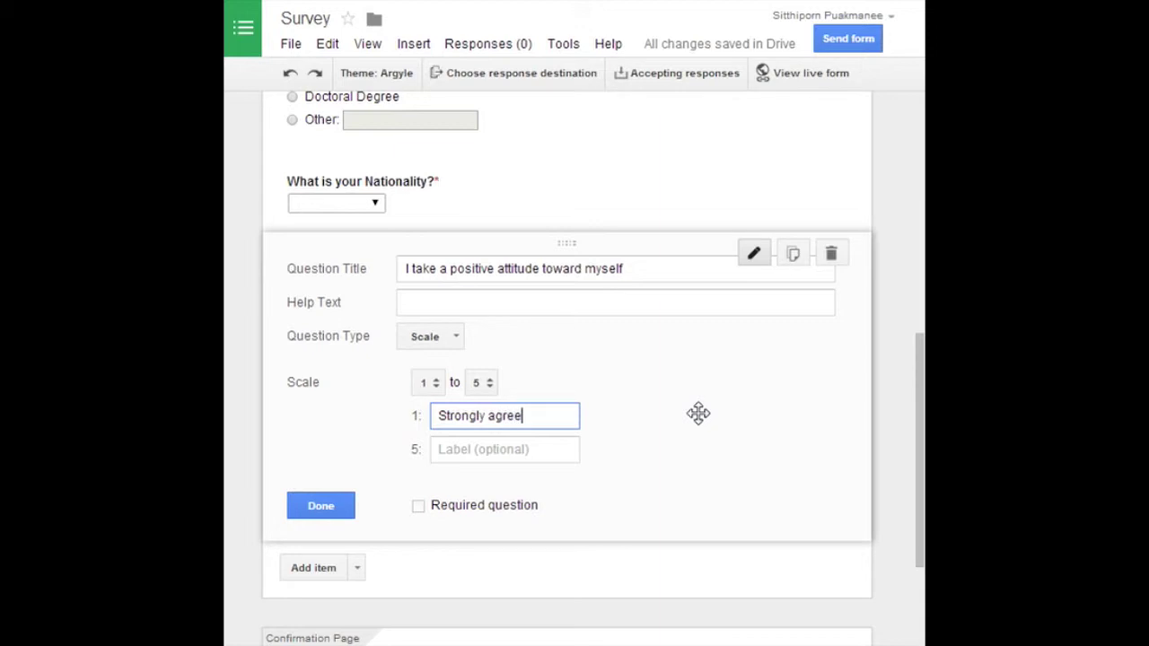
click(555, 455)
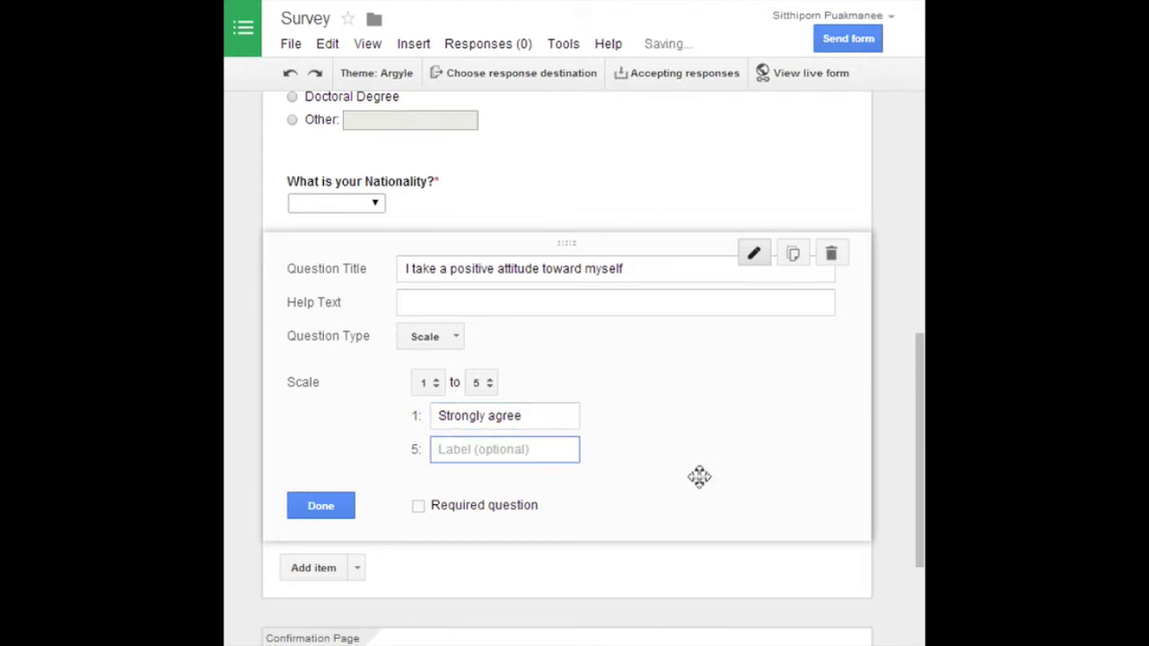
text(Strong)
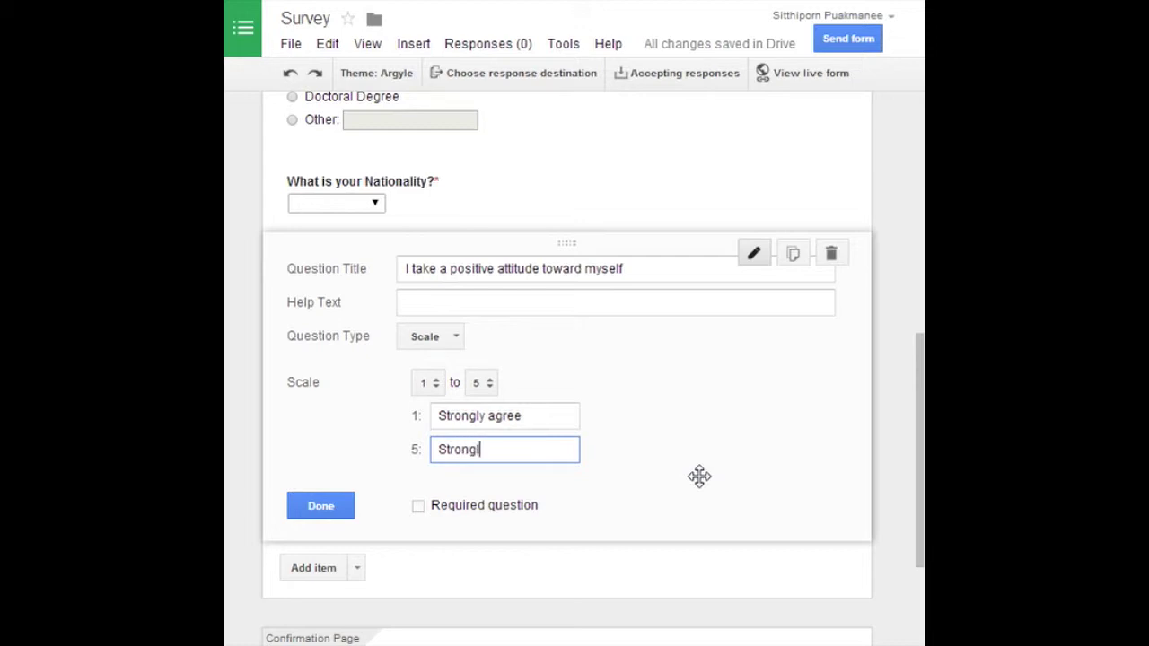
text(ly disagree)
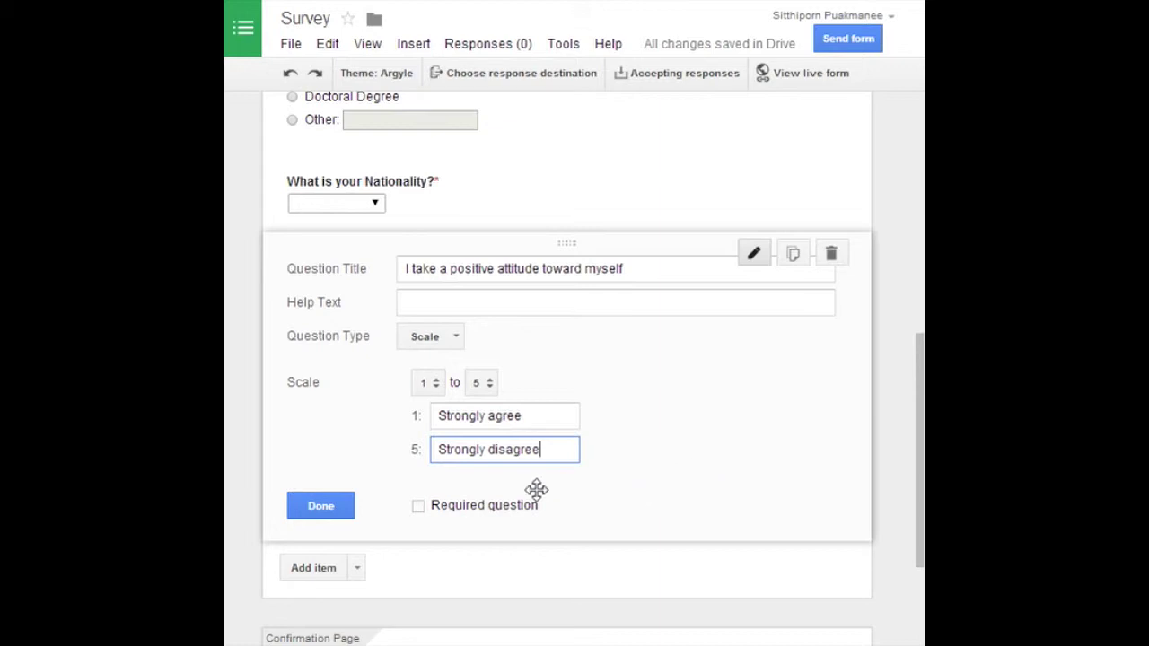
click(419, 507)
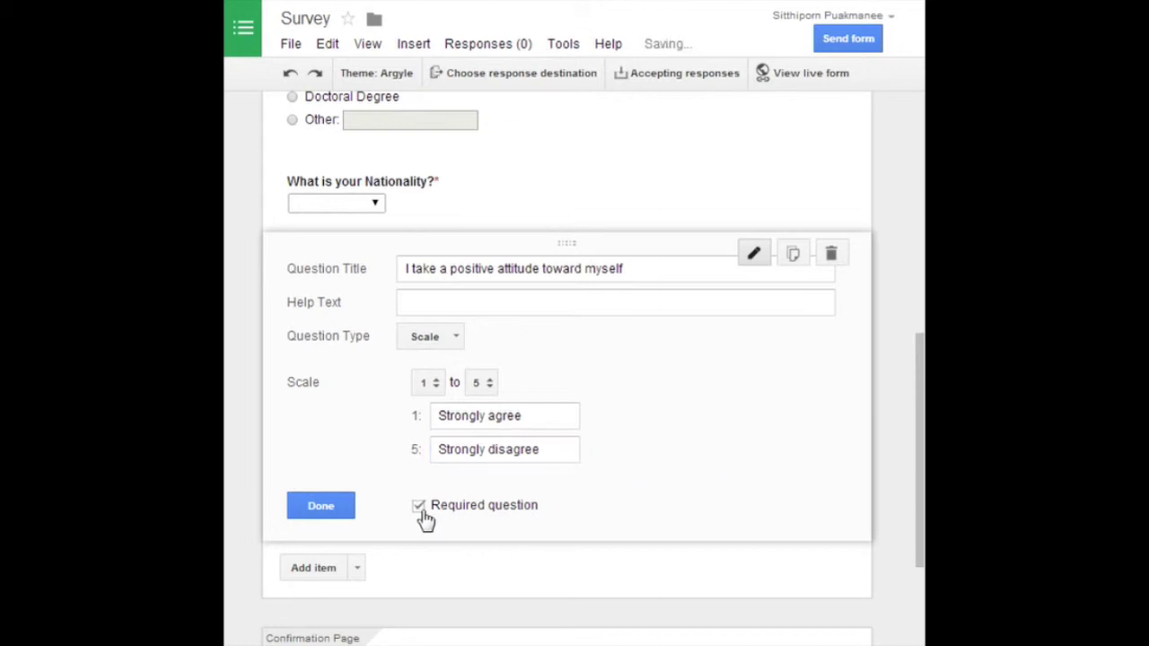
click(320, 506)
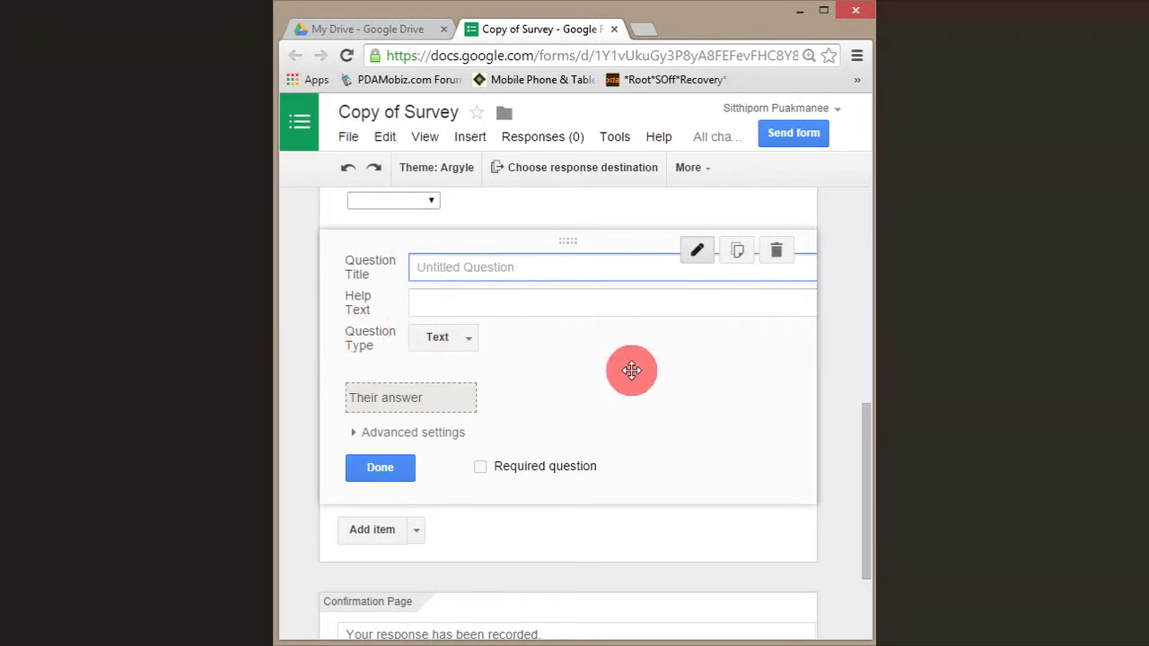
Title the new question "Please rate the following aspects of our work." and set its type to Grid.
text(Please)
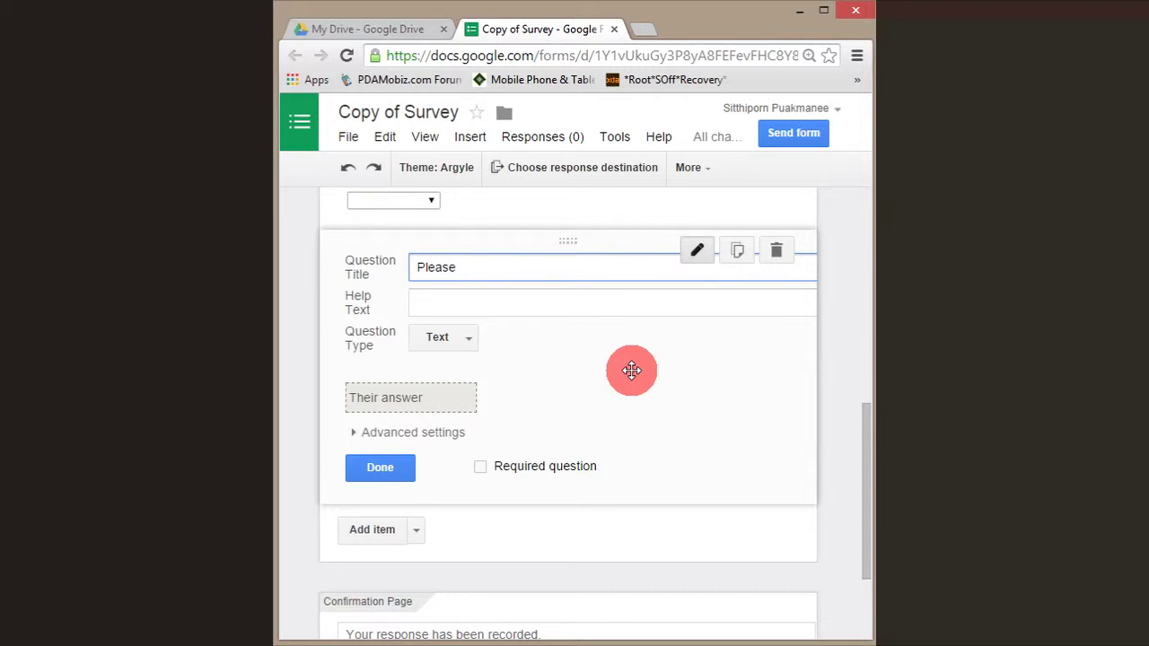
text( rate the following)
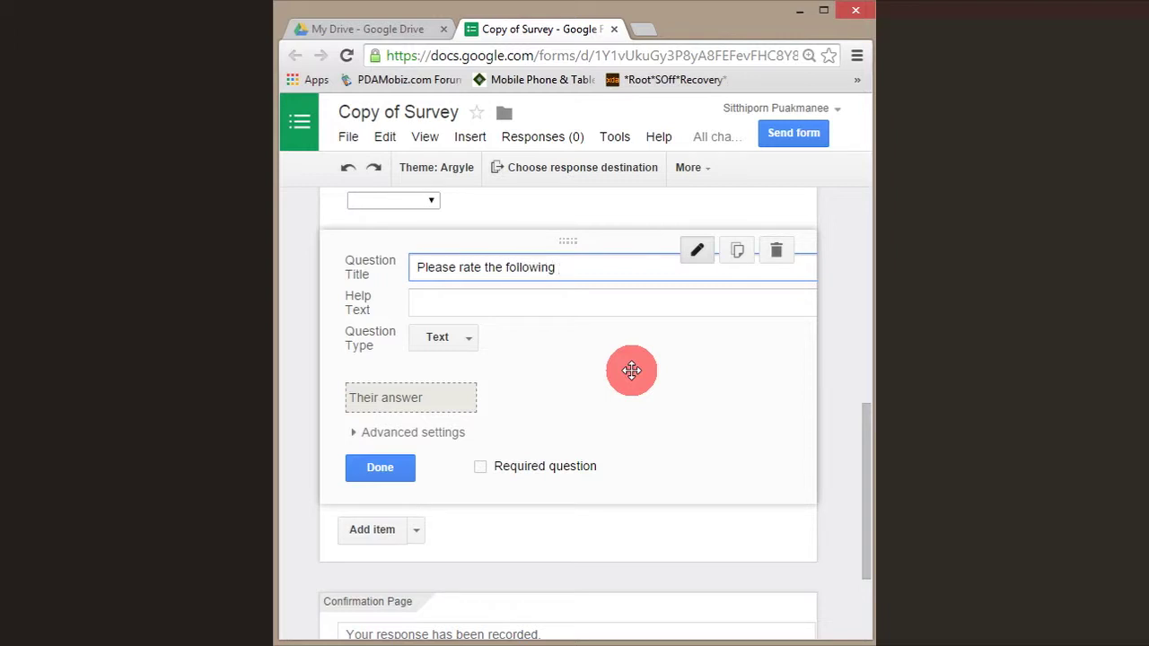
text( aspects of our work.)
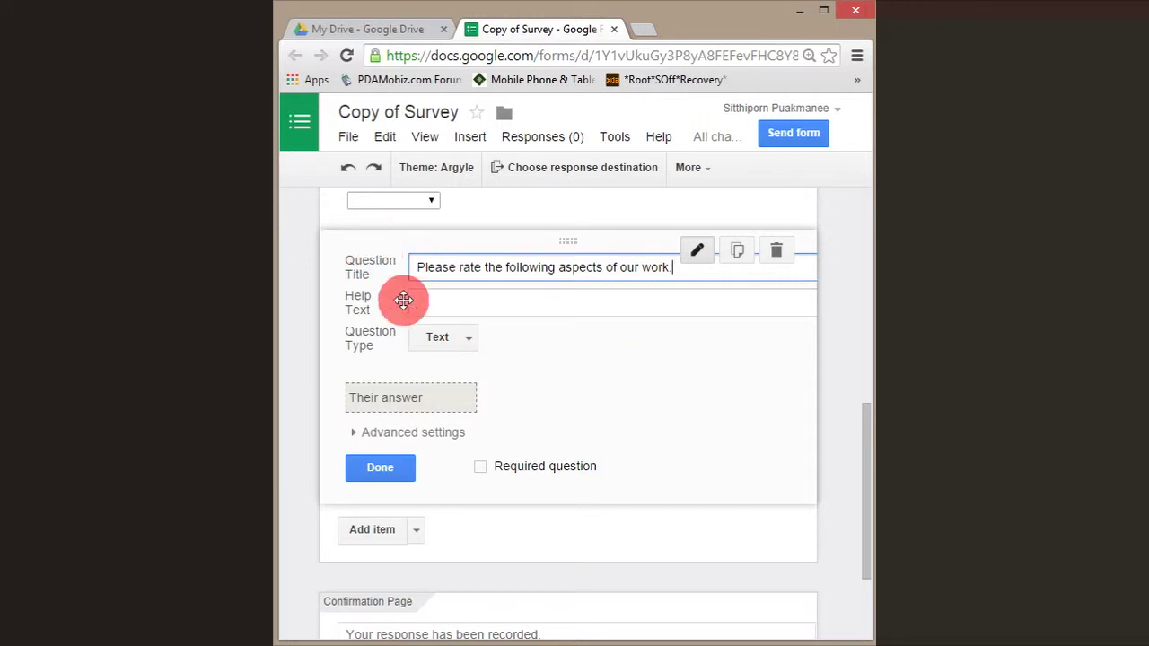
click(444, 338)
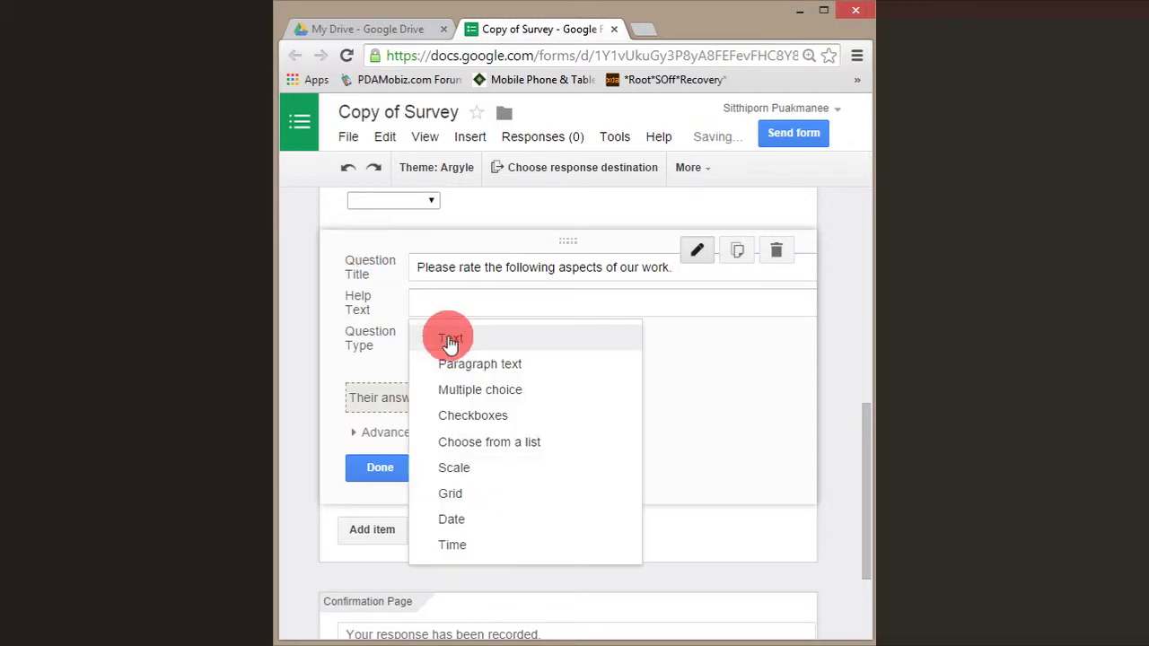
click(473, 494)
Label the first two rows of the grid question "Professionalism" and "Communication".
scroll(718, 418, down, 1)
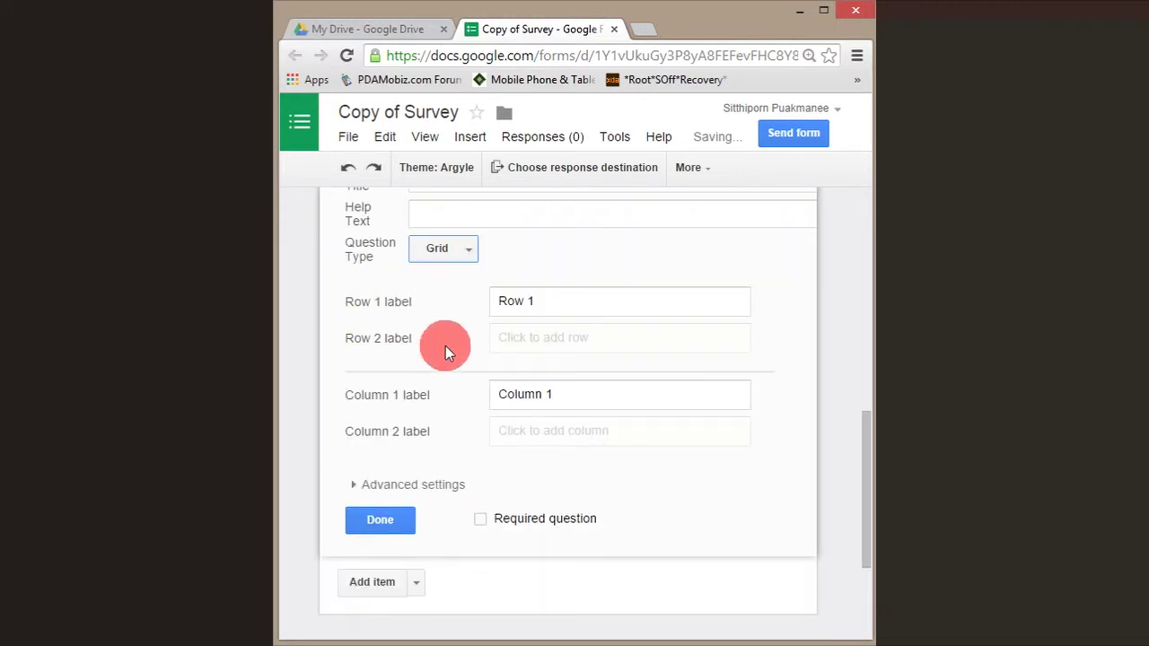
click(546, 305)
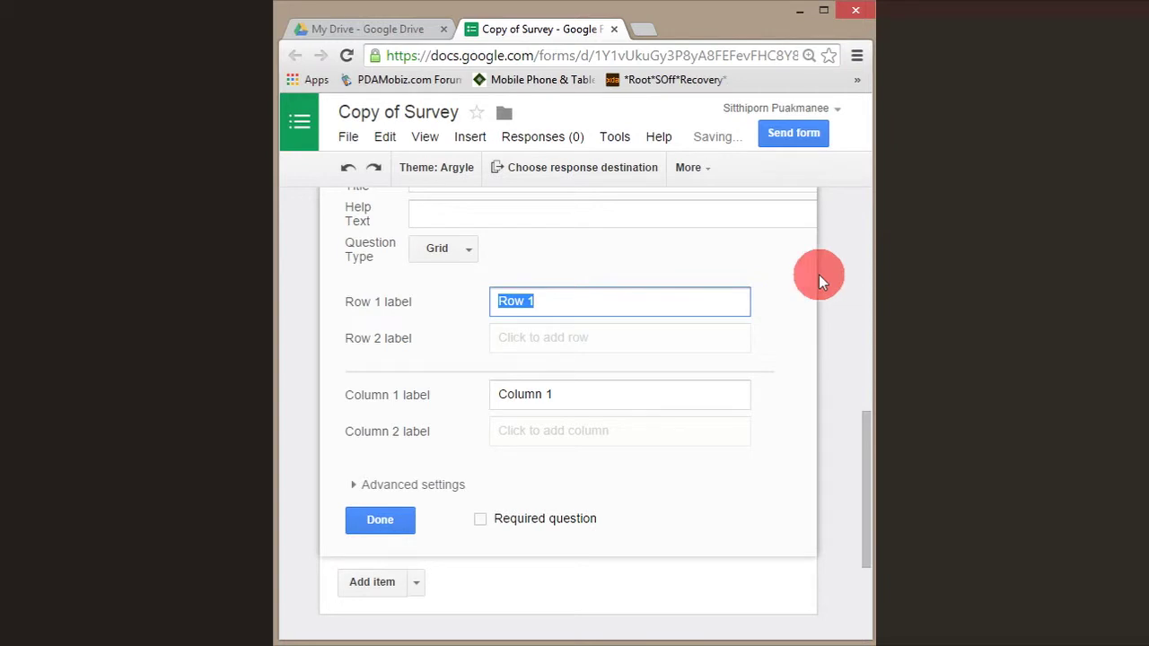
text(Pr)
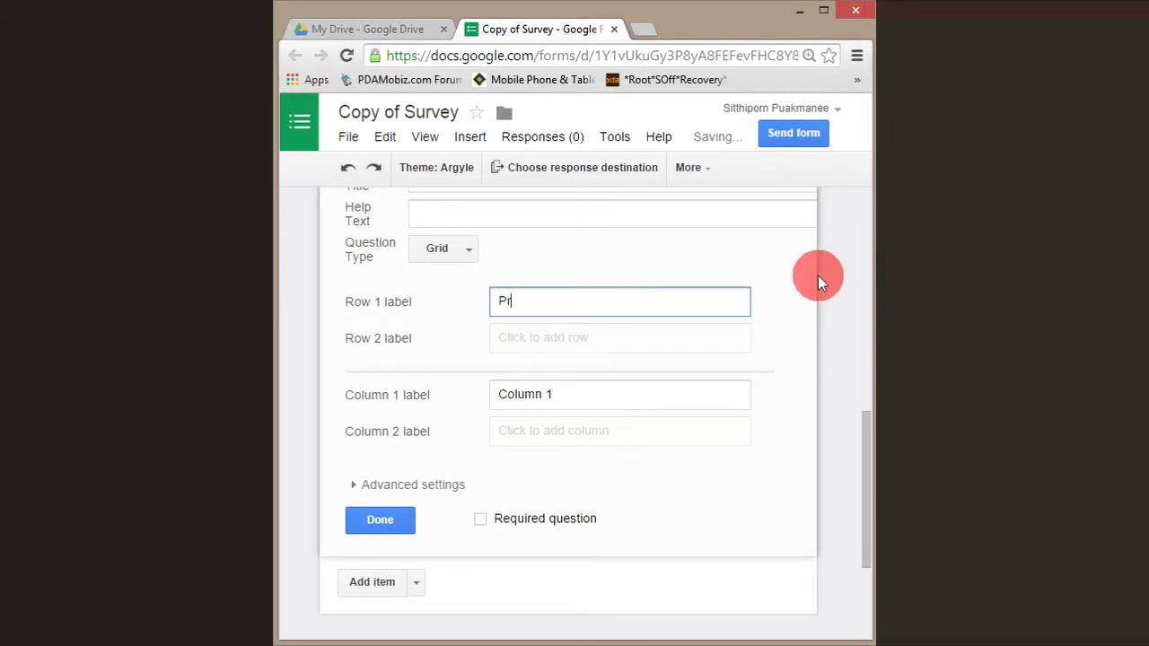
text(ofessionalise)
click(686, 334)
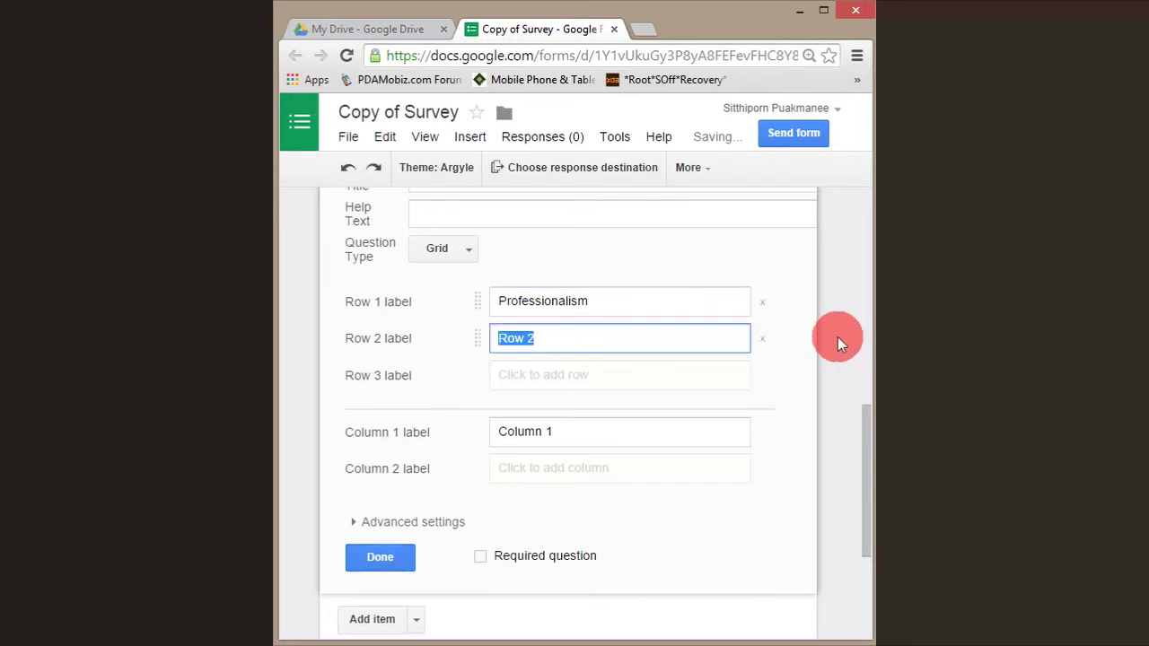
text(Communication)
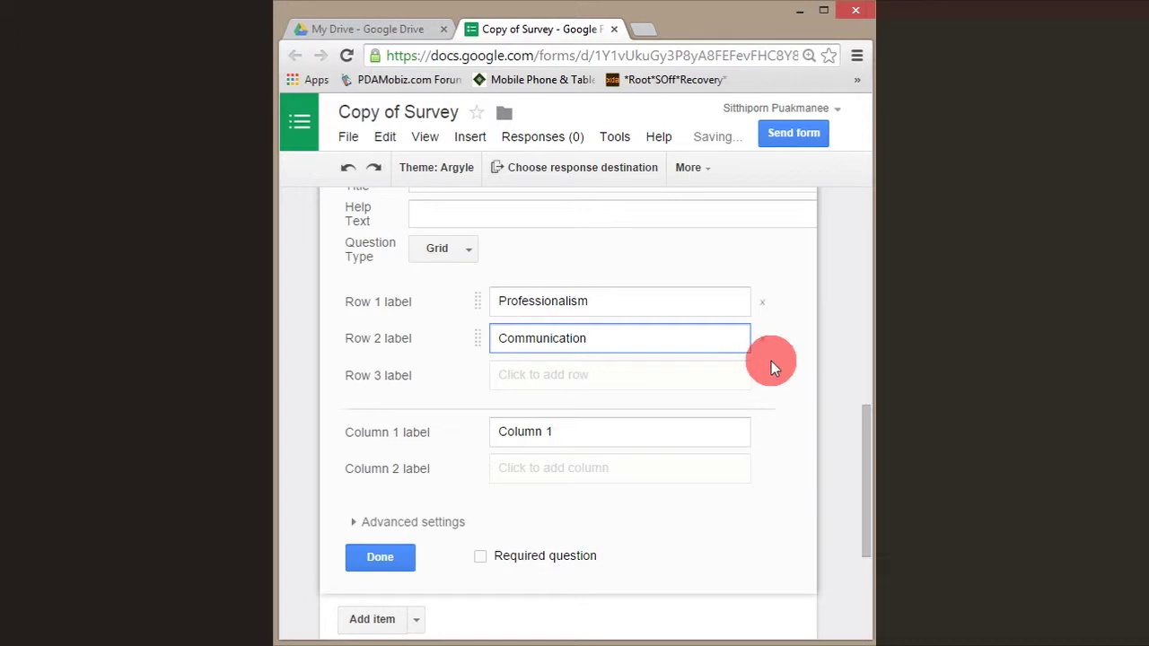
Add "Accessibility", "Pocess" and "Documents" as the third, fourth and fifth row labels of the grid question.
click(721, 377)
text(Accessibility)
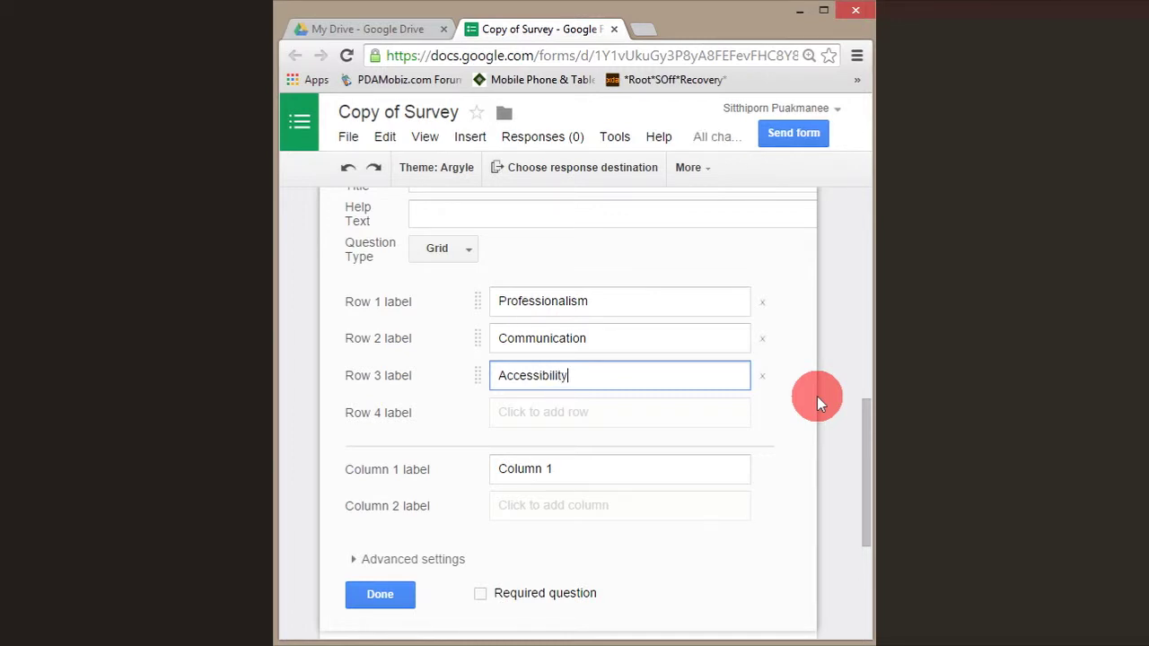
click(697, 412)
text(Pocess)
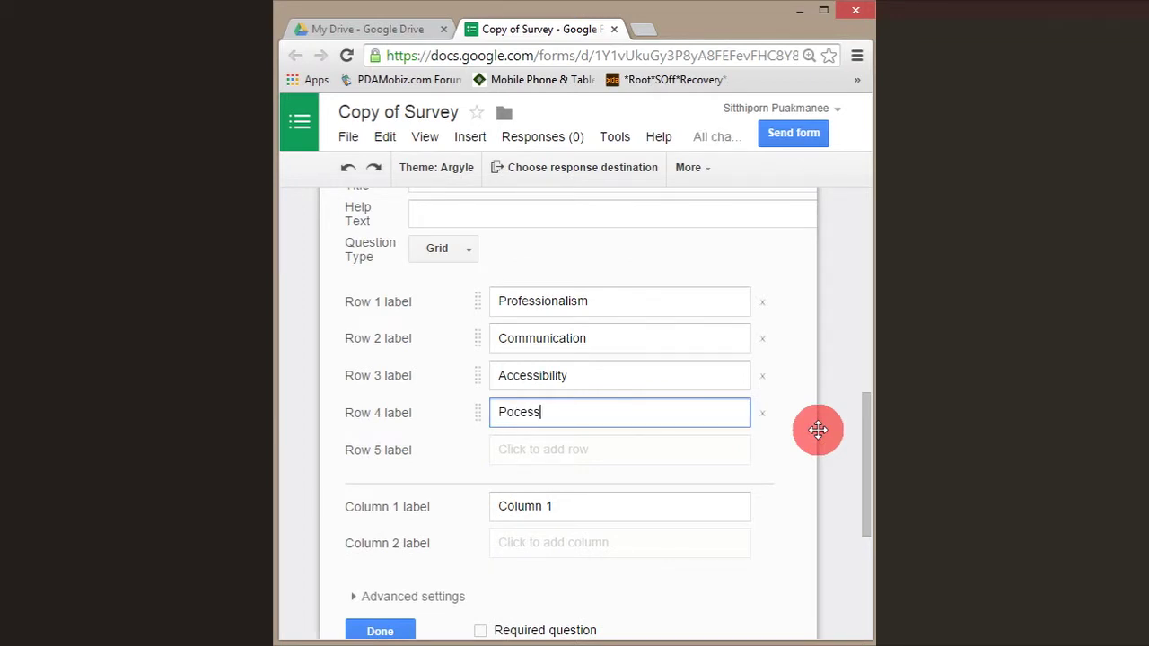
click(636, 449)
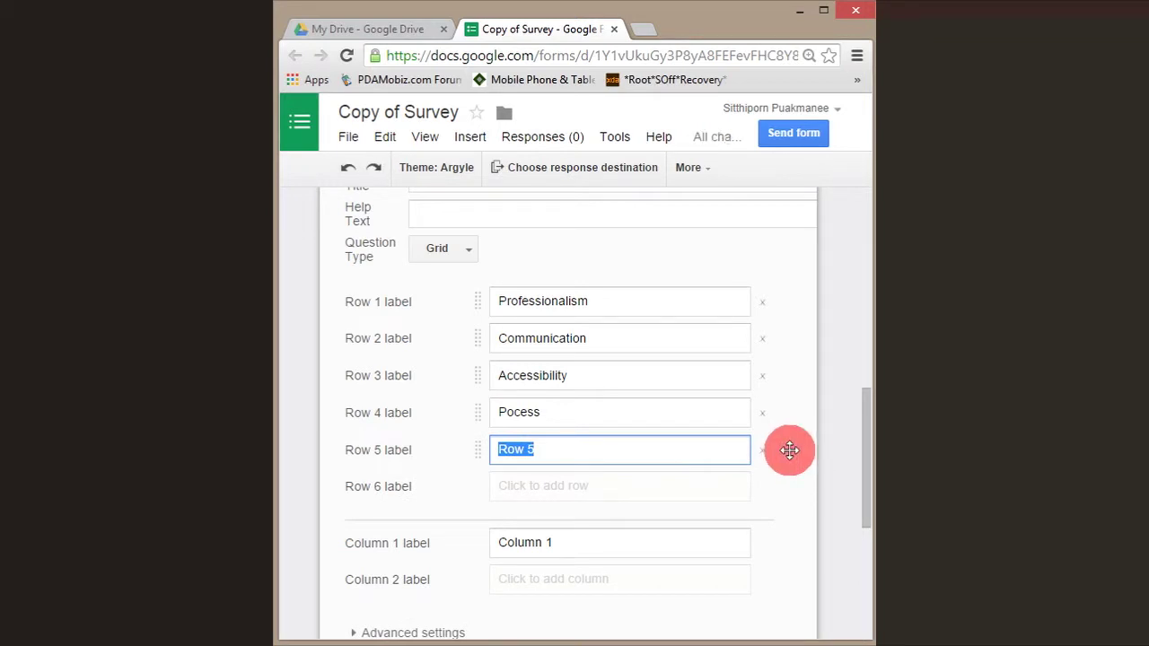
text(Documents)
Label the first two columns of the grid question "Very Unsatisfied" and "Unsatisfied", reusing the copied word for the second.
drag(867, 392, 867, 466)
click(584, 362)
drag(552, 334, 488, 337)
click(798, 369)
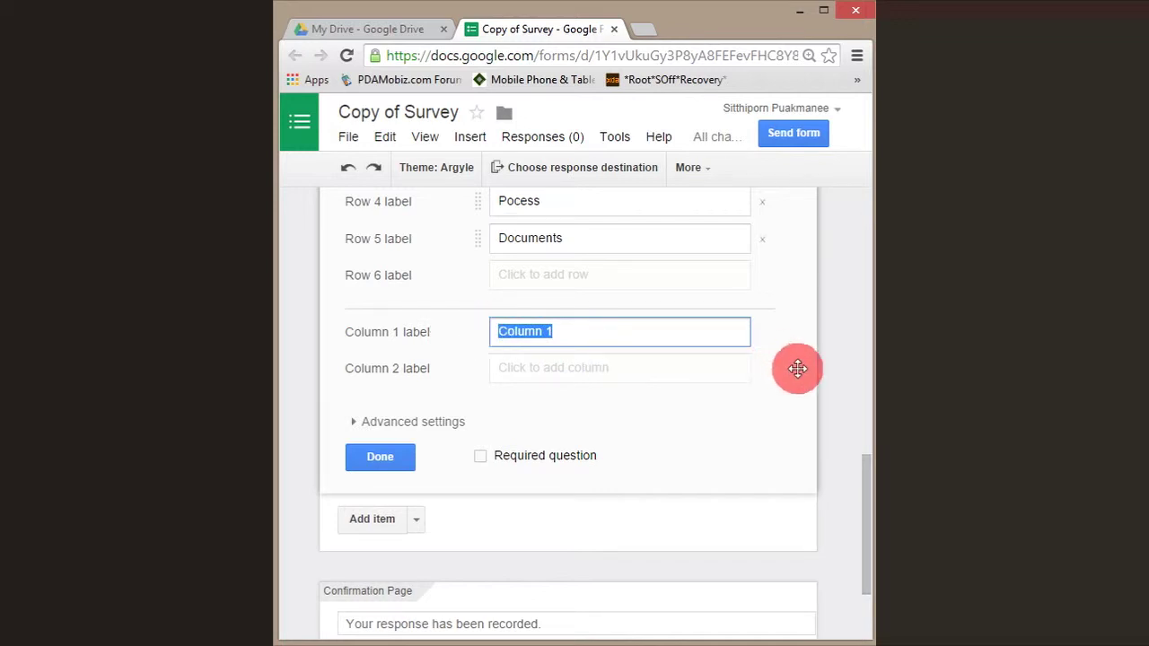
text(Very Unsa)
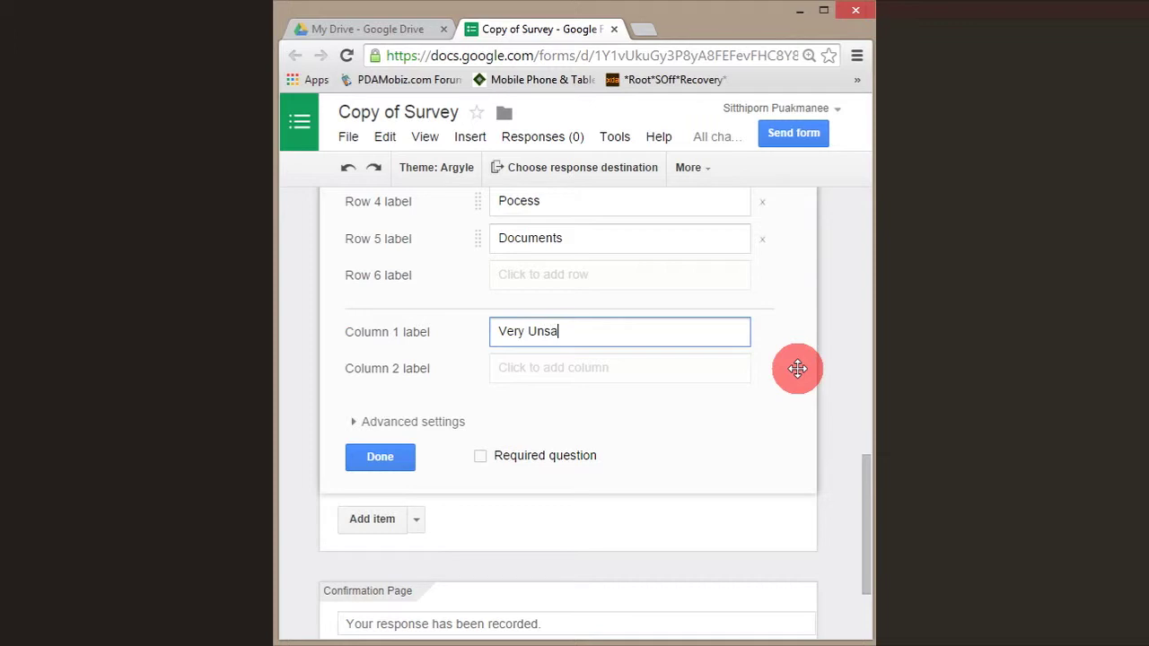
text(tisfied)
drag(596, 333, 525, 331)
key(ctrl+c)
click(564, 366)
key(ctrl+v)
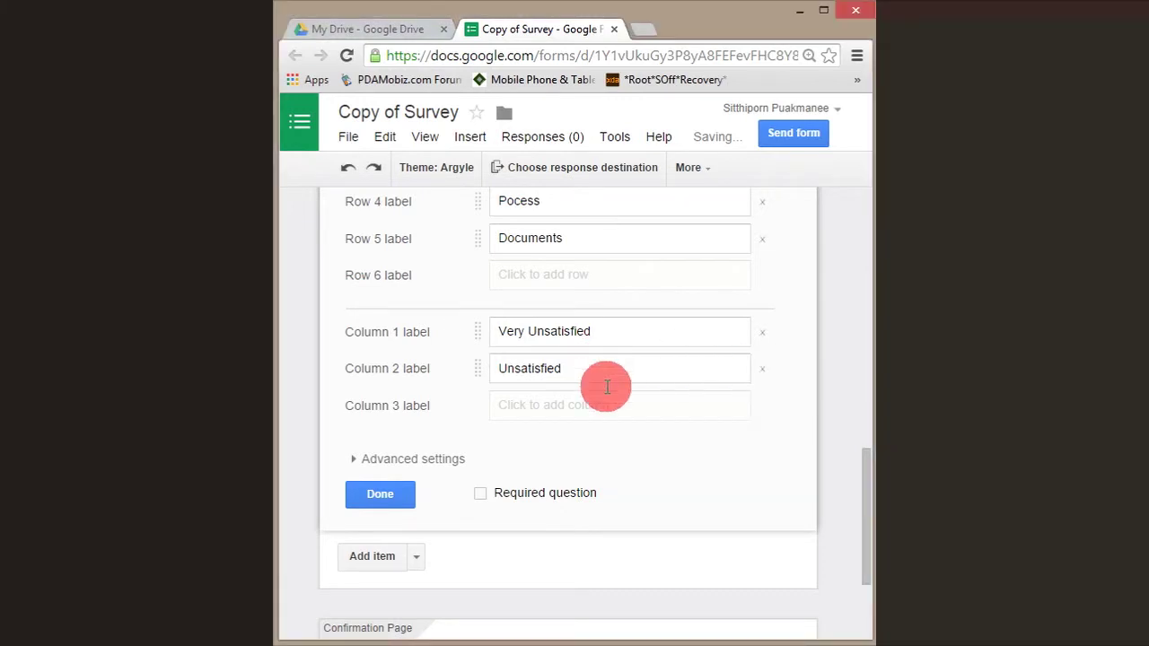
Add "Neutral", "Satisfied" and "Very Satisfied" as the third, fourth and fifth column labels of the grid question.
click(617, 406)
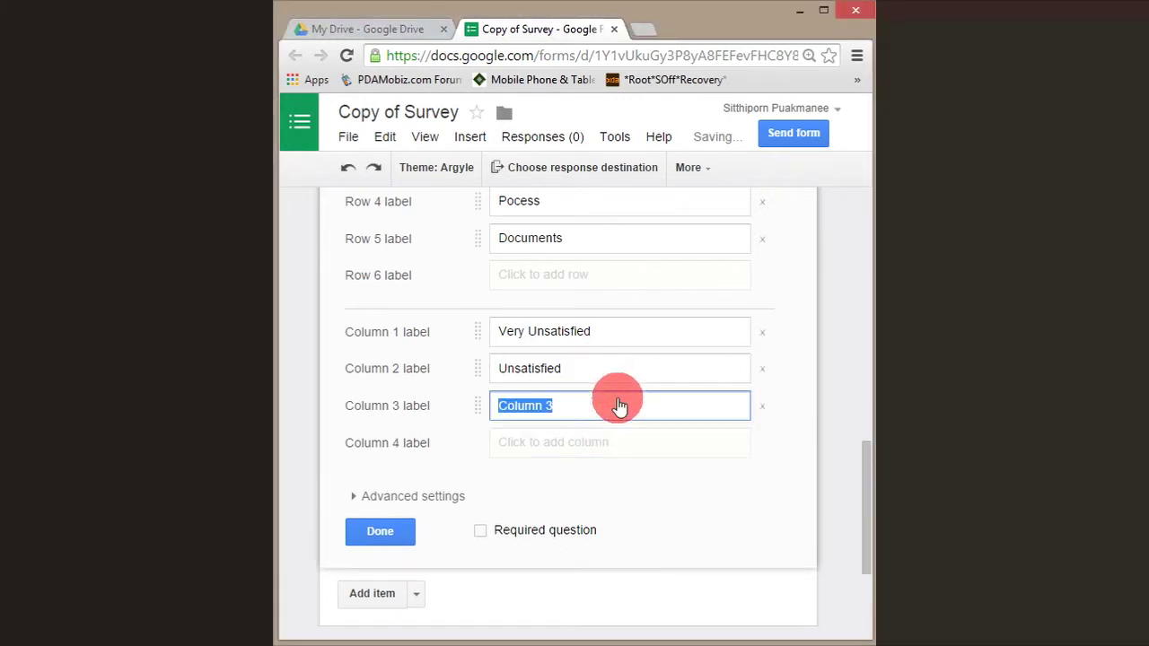
text(N)
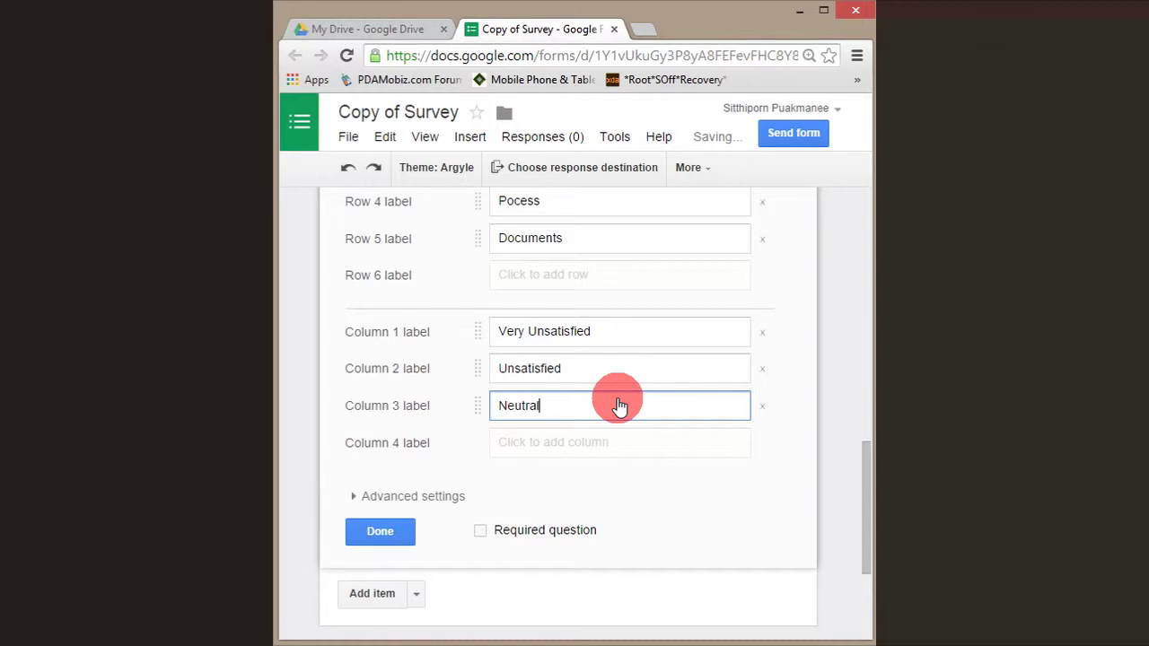
text(eutral)
click(597, 449)
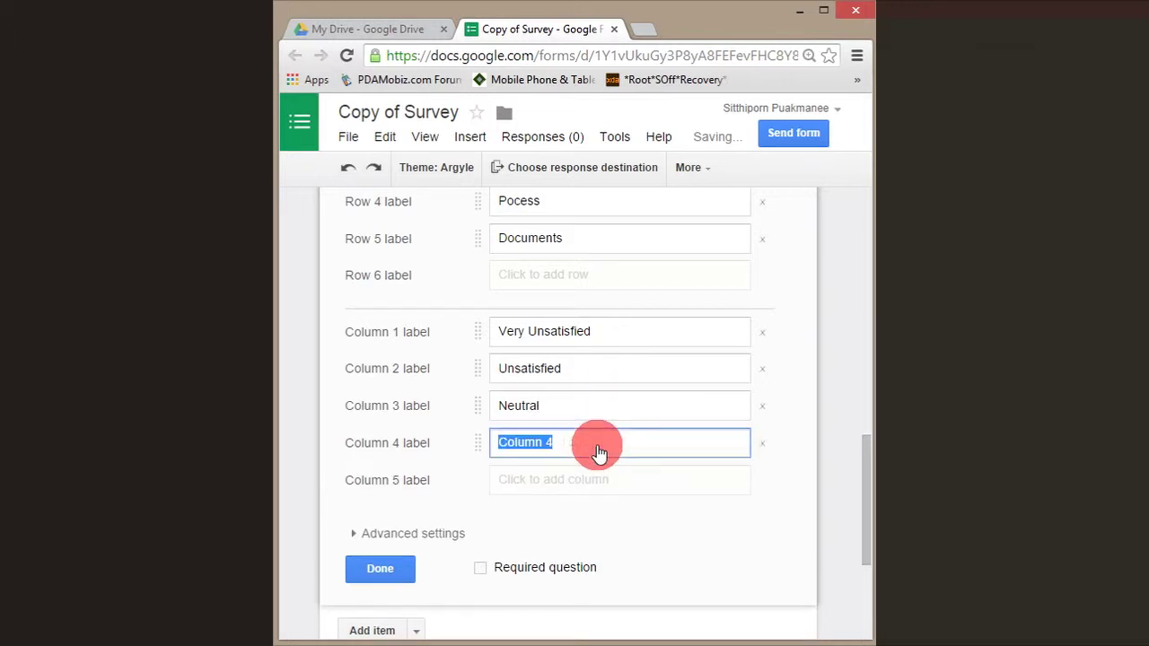
text(Satisfied)
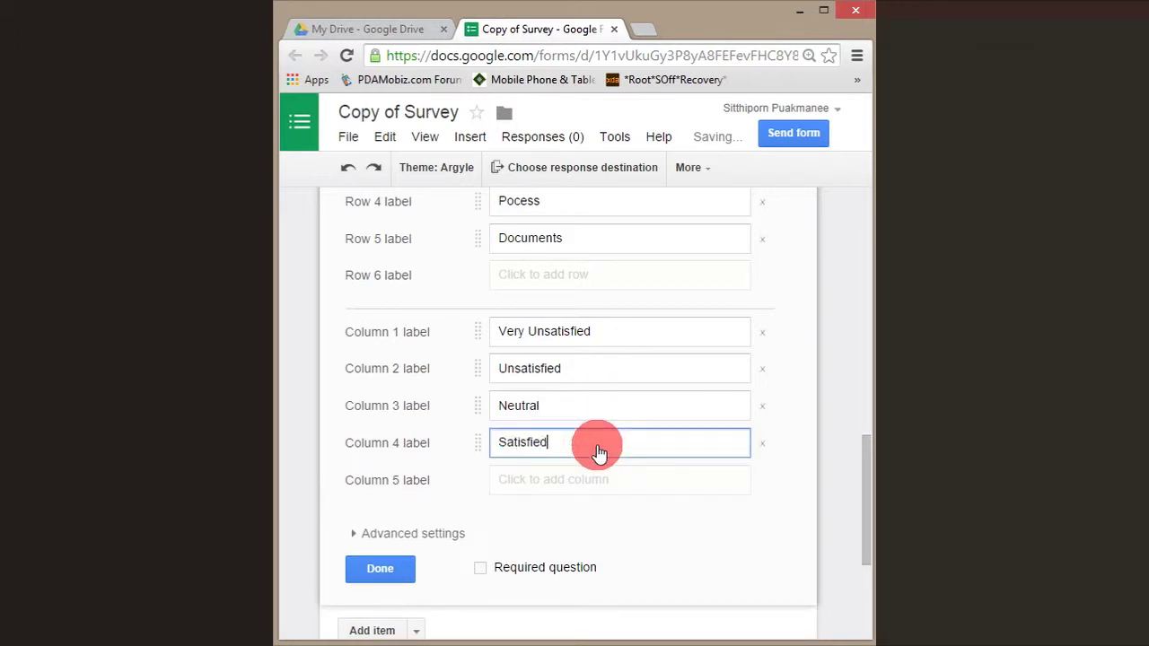
click(575, 486)
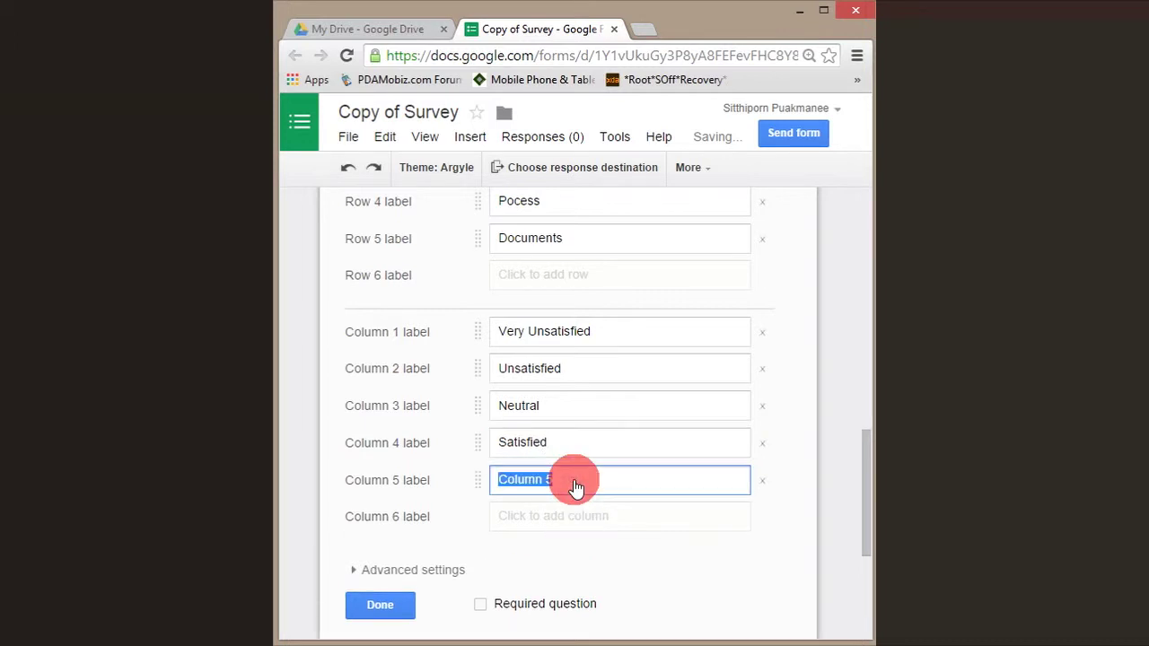
text(Very Satisfied)
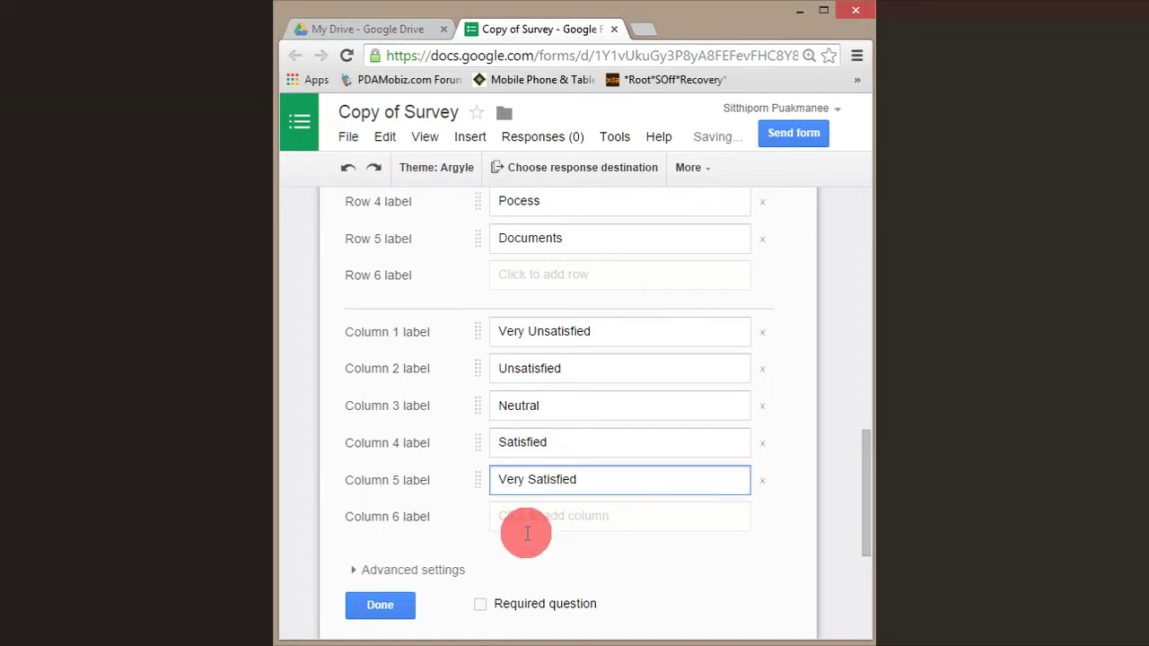
Make the grid question required and finish editing it.
click(482, 606)
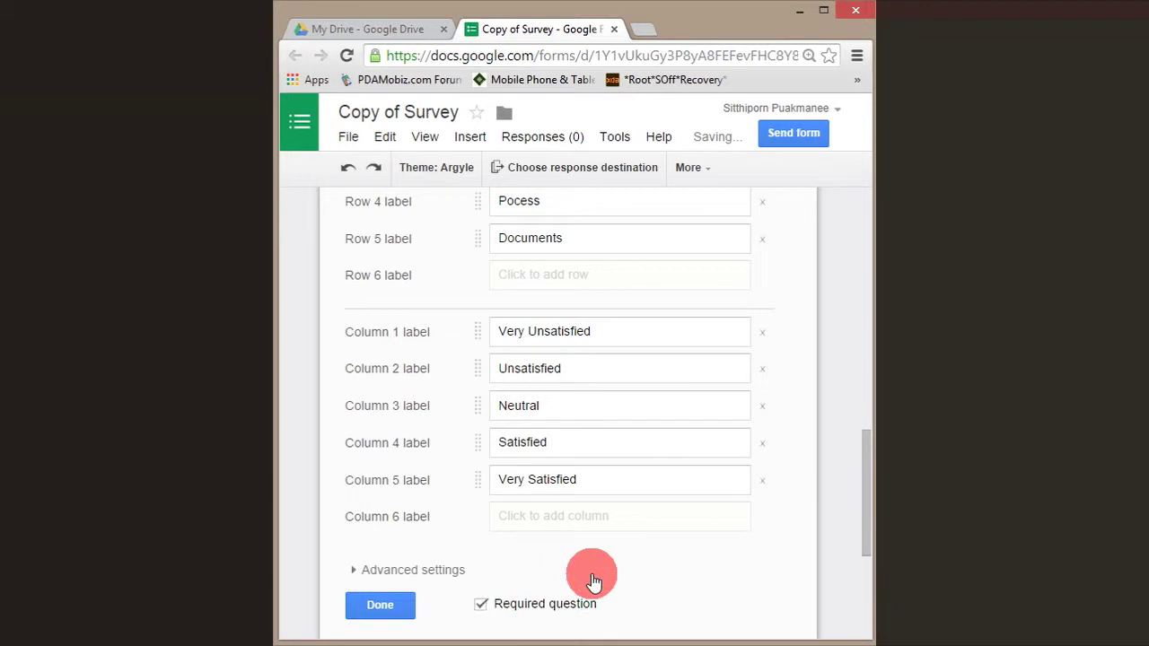
scroll(593, 574, down, 2)
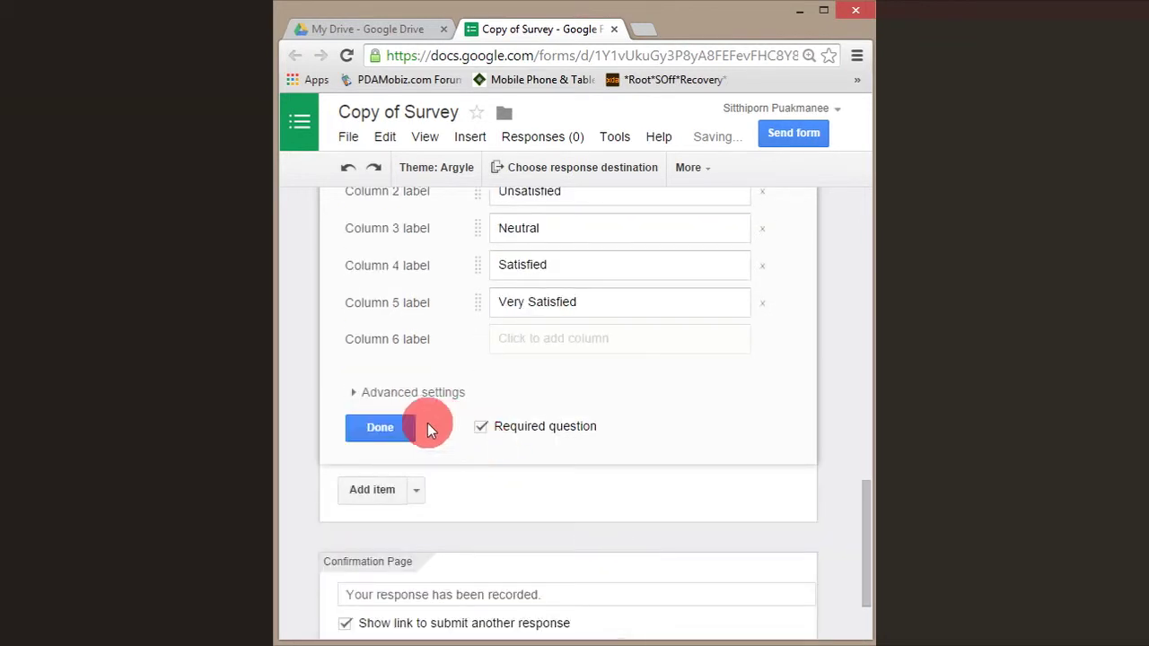
click(381, 428)
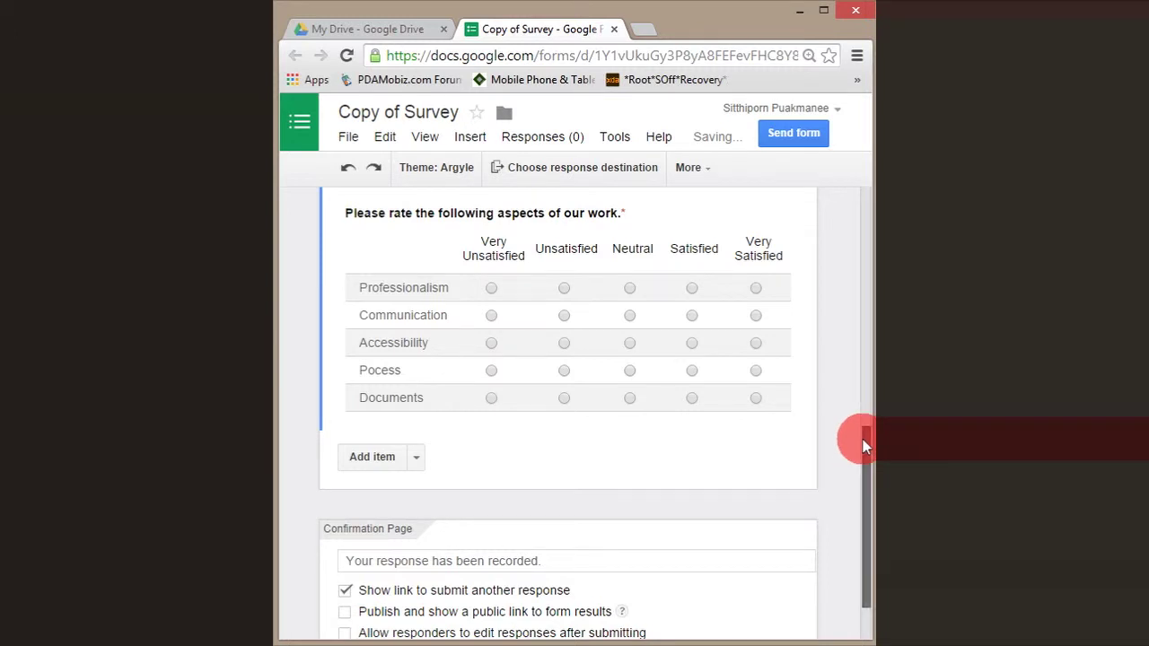
drag(865, 443, 834, 418)
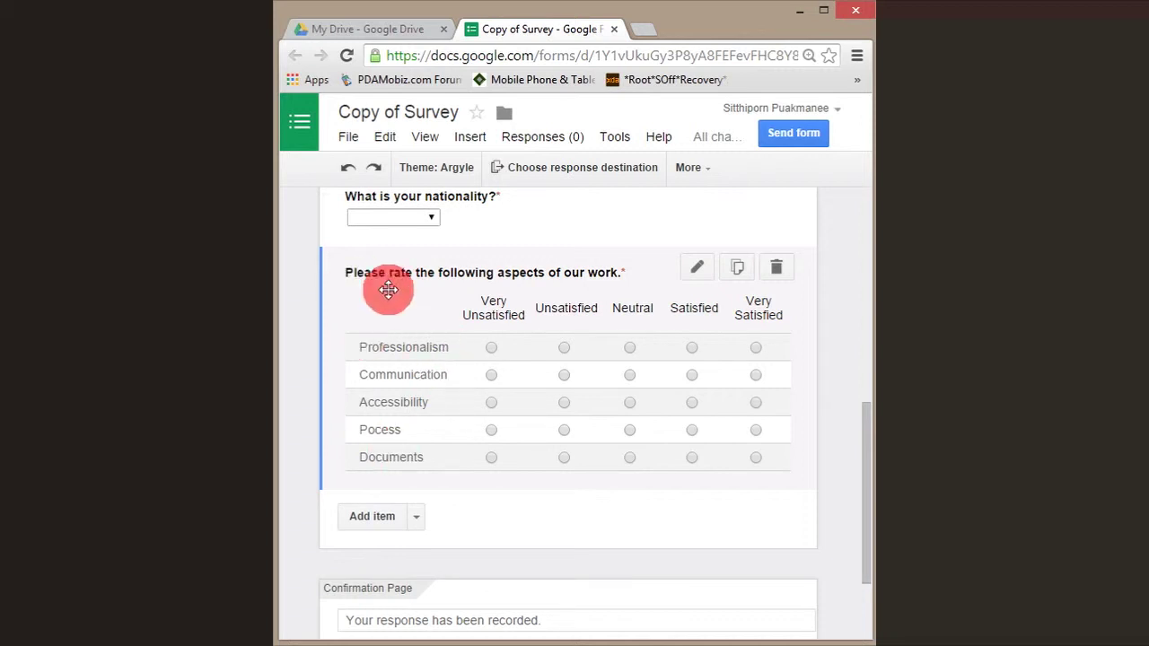
Change the form title to "Purchasing Customer Satisfaction Survey".
scroll(636, 312, down, 3)
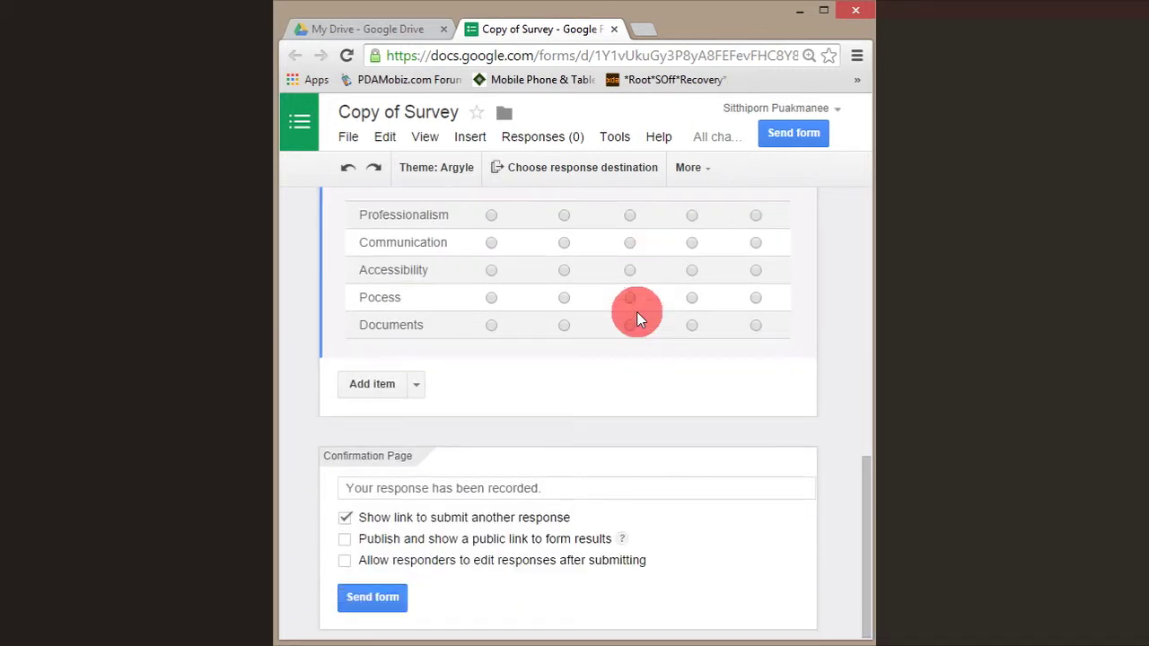
scroll(819, 364, up, 2)
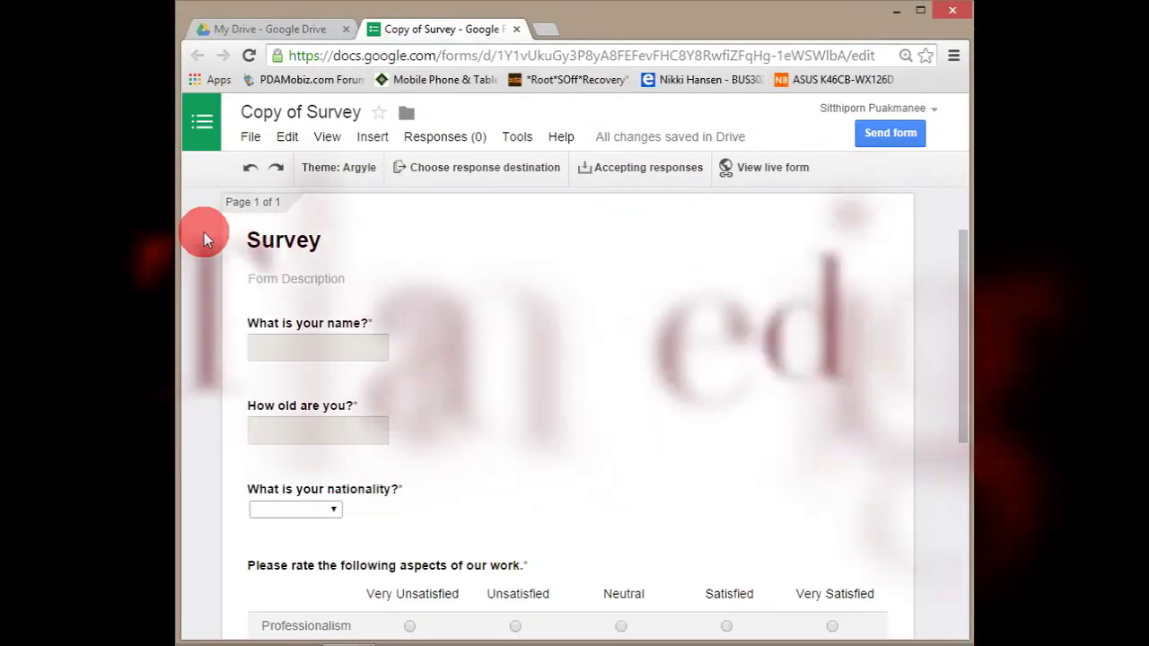
click(333, 236)
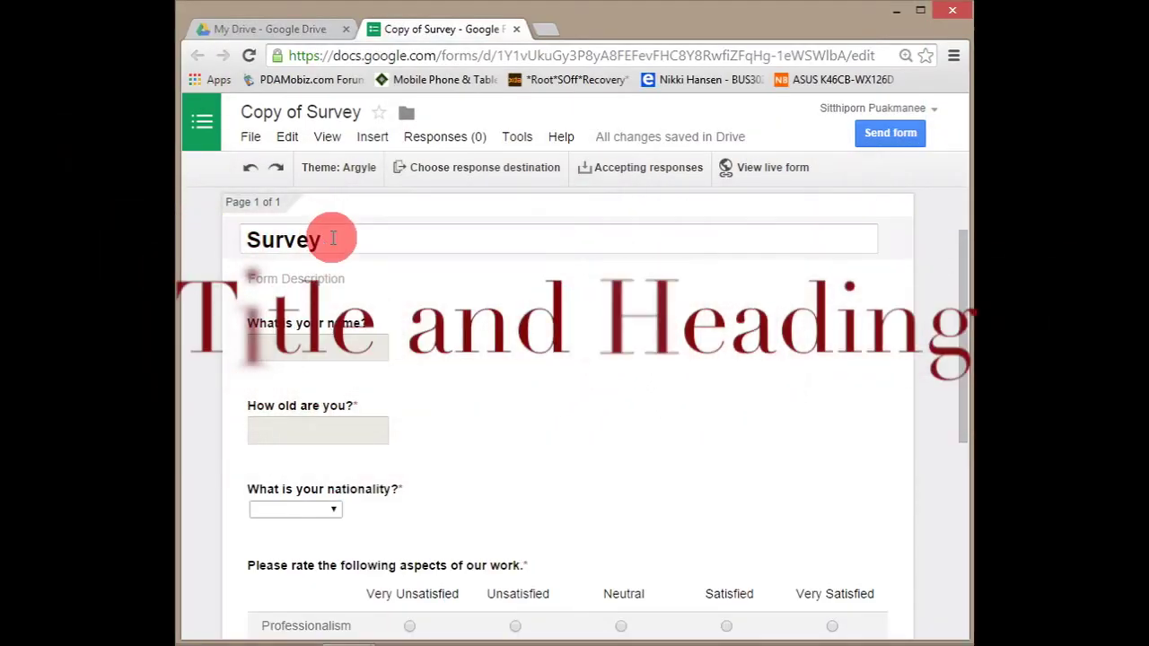
drag(220, 251, 290, 252)
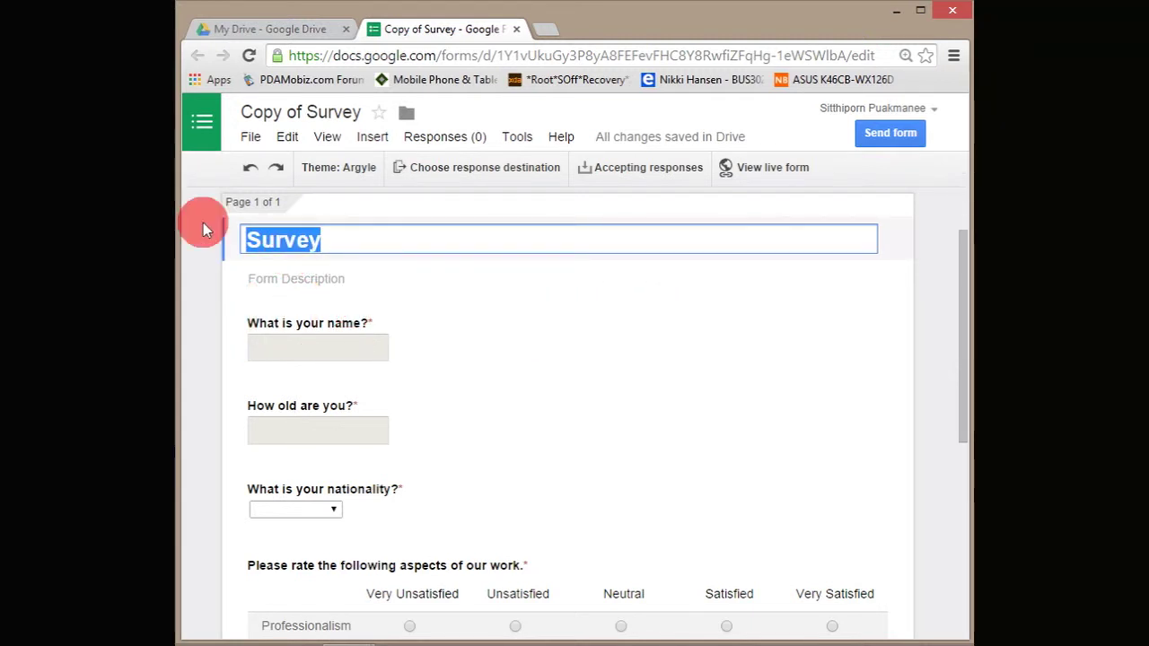
click(249, 243)
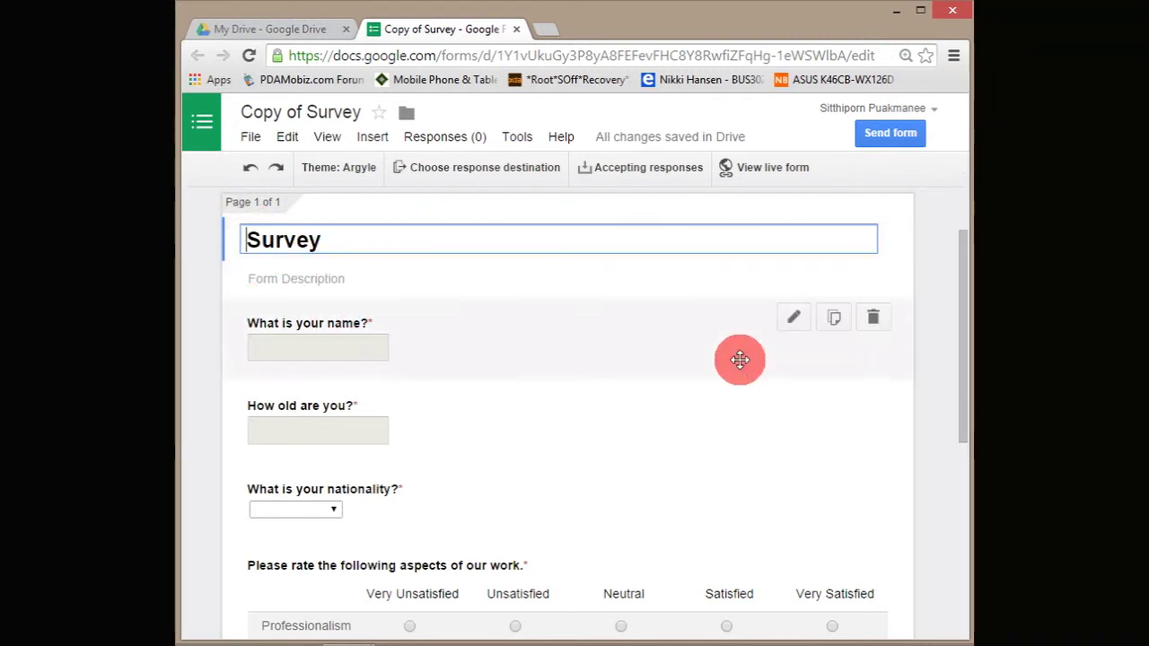
text(Purcha)
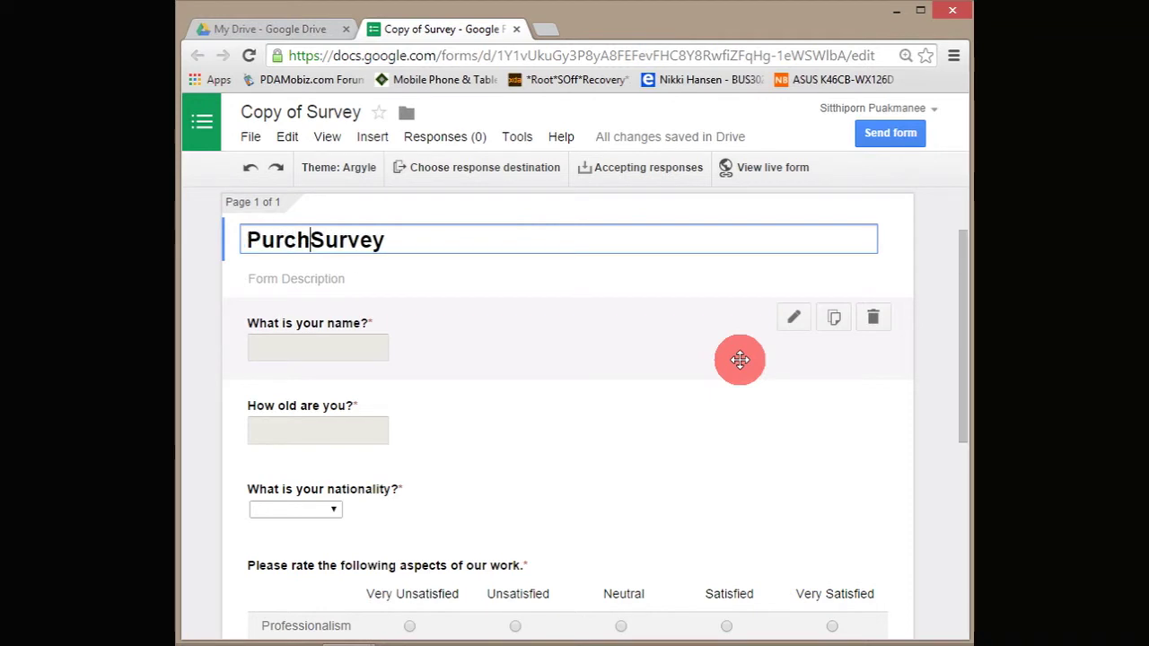
text(sing Cy)
key(BackSpace)
text(ustomer Satisfaction)
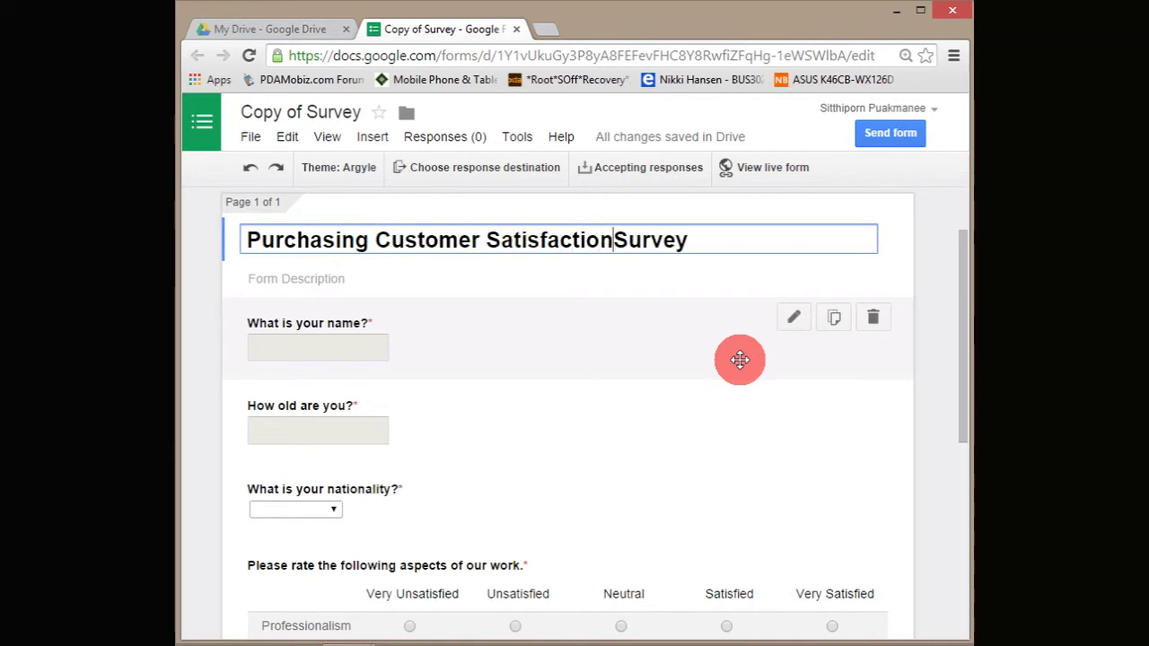
Fill in the form description, stating the Purchasing Department's commitment to monitoring service and product quality in an ongoing improvement process and requesting feedback on its performance.
click(348, 278)
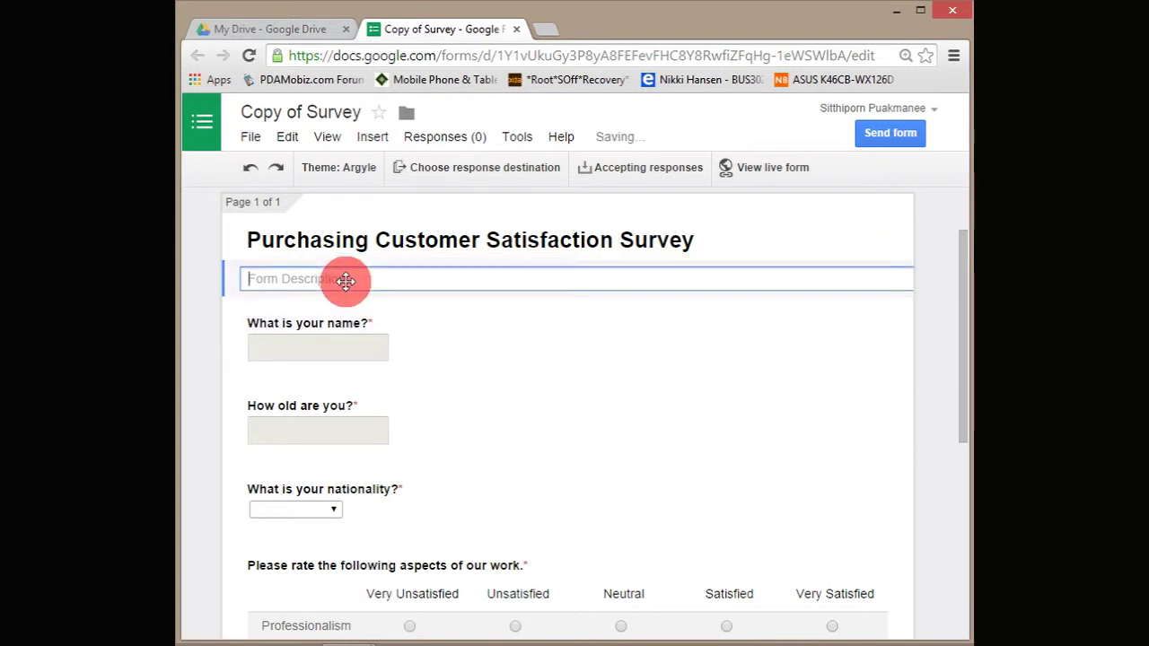
text(The Purchasing Department is committed to monitoring the quality of the services and products we provide, as part of an ongoing improvement process. We would appreciate your feedback on our performance.)
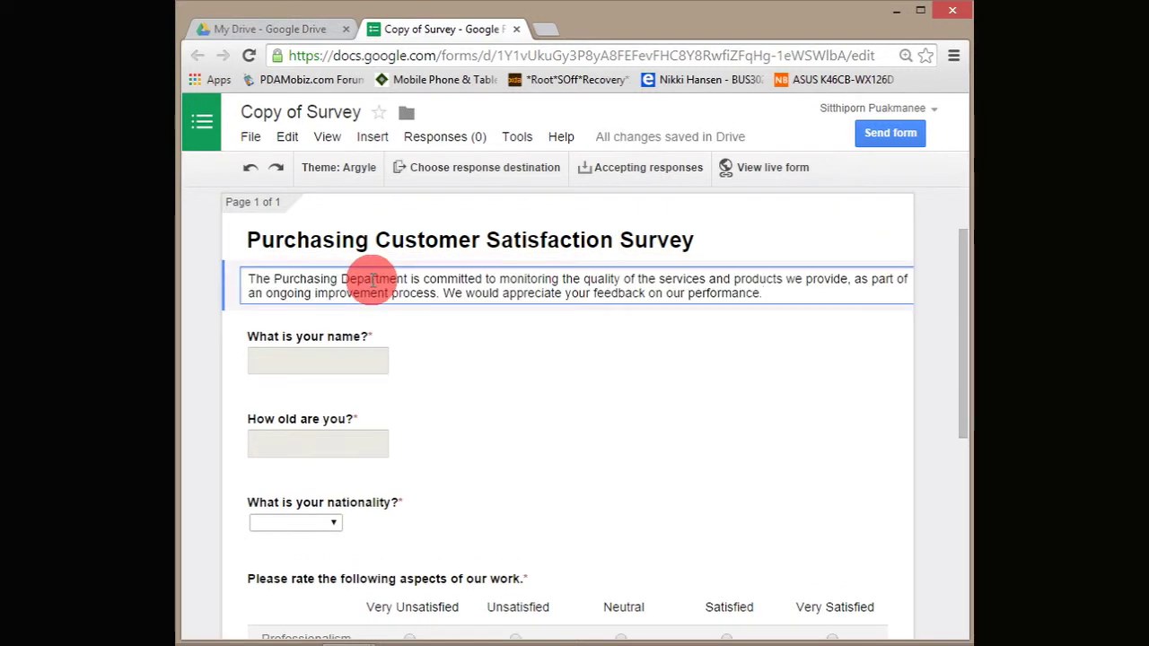
click(200, 261)
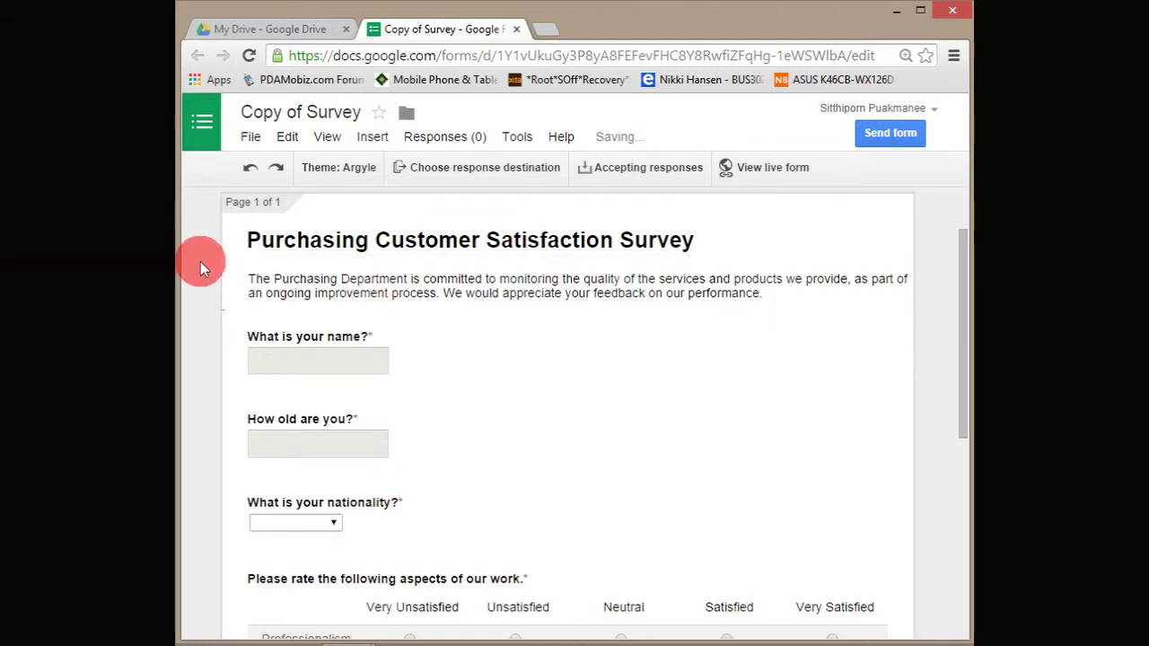
Insert a section header reading "Part 1: Information background" between the form description and the name question.
click(373, 136)
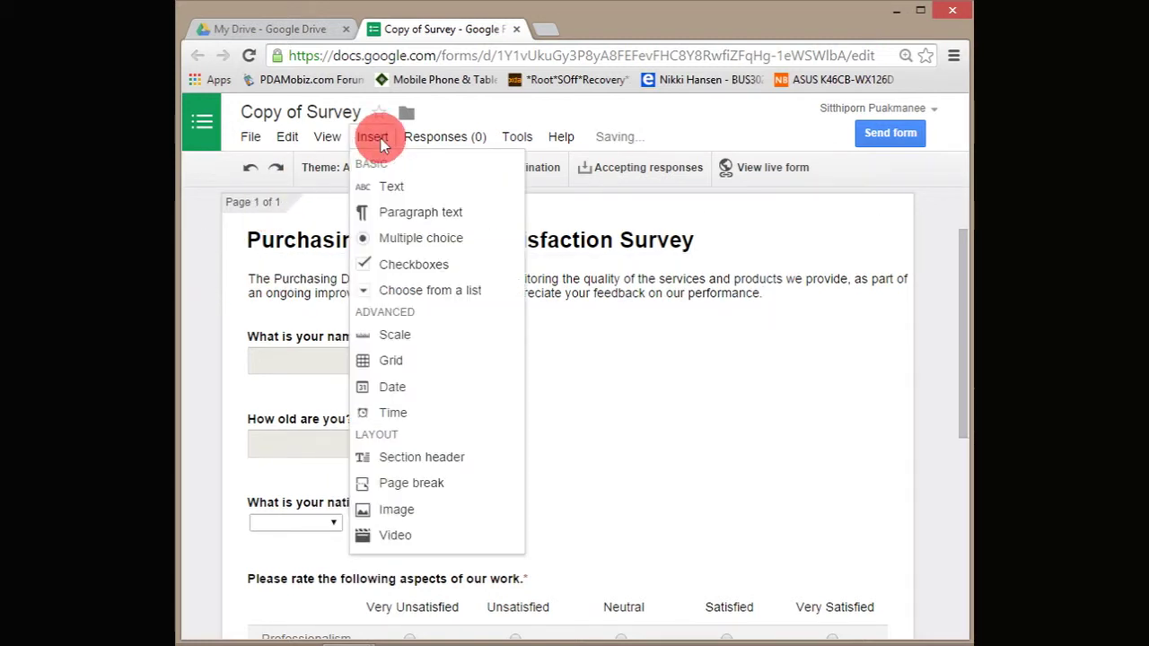
click(453, 467)
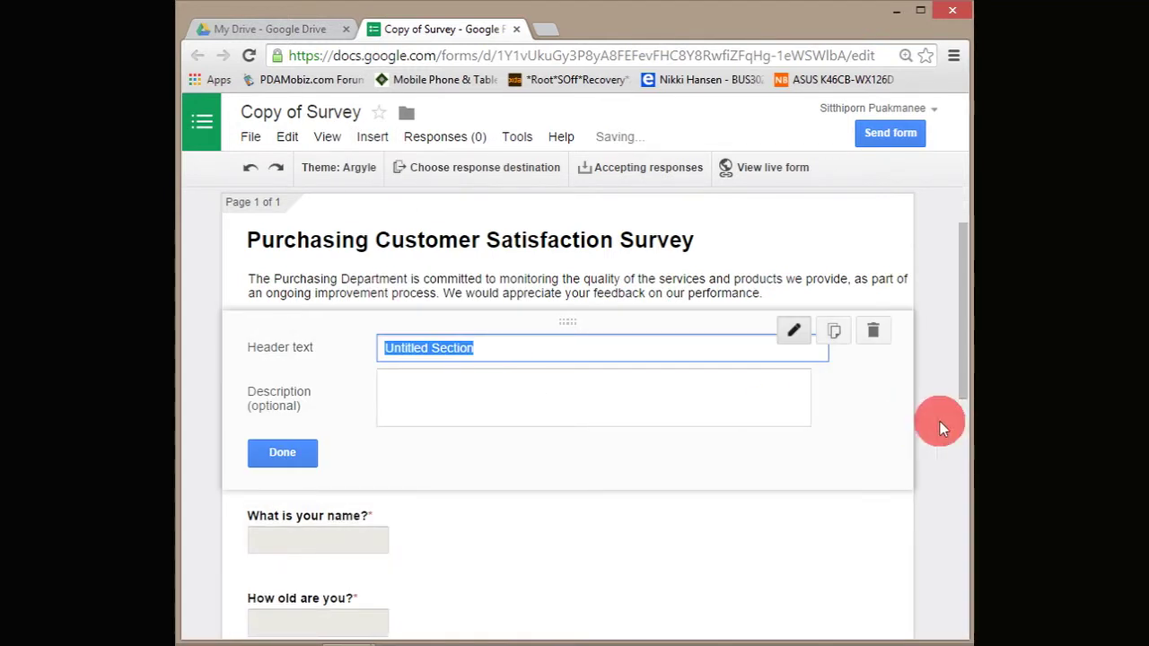
text(Part 1: I)
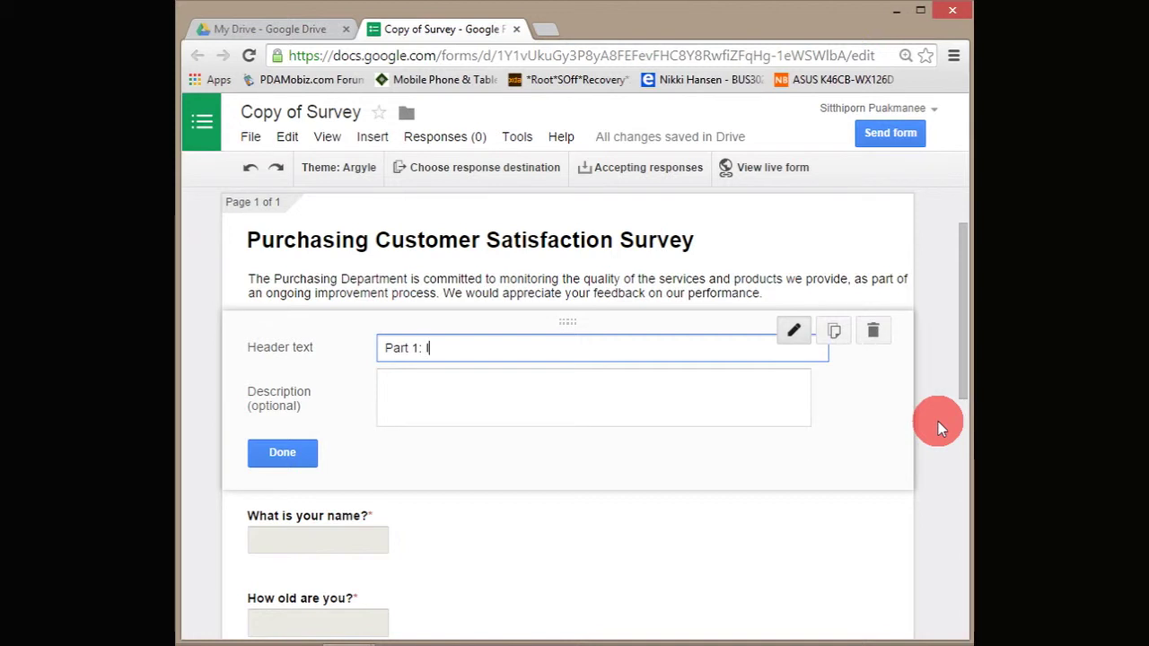
text(nformation background)
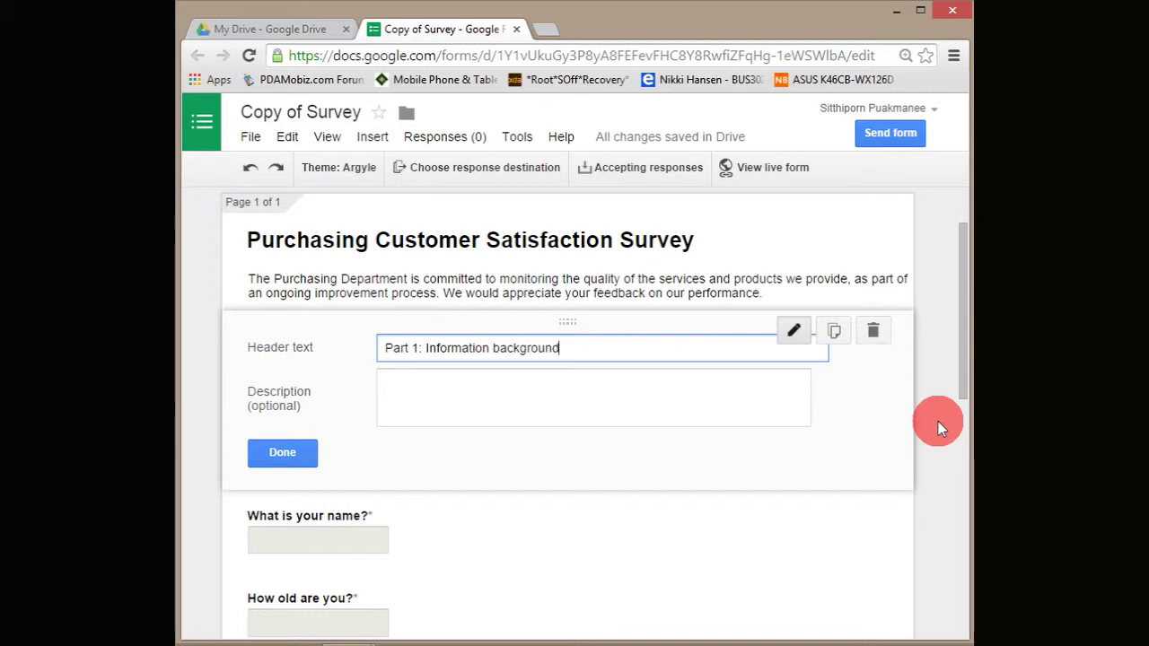
click(302, 454)
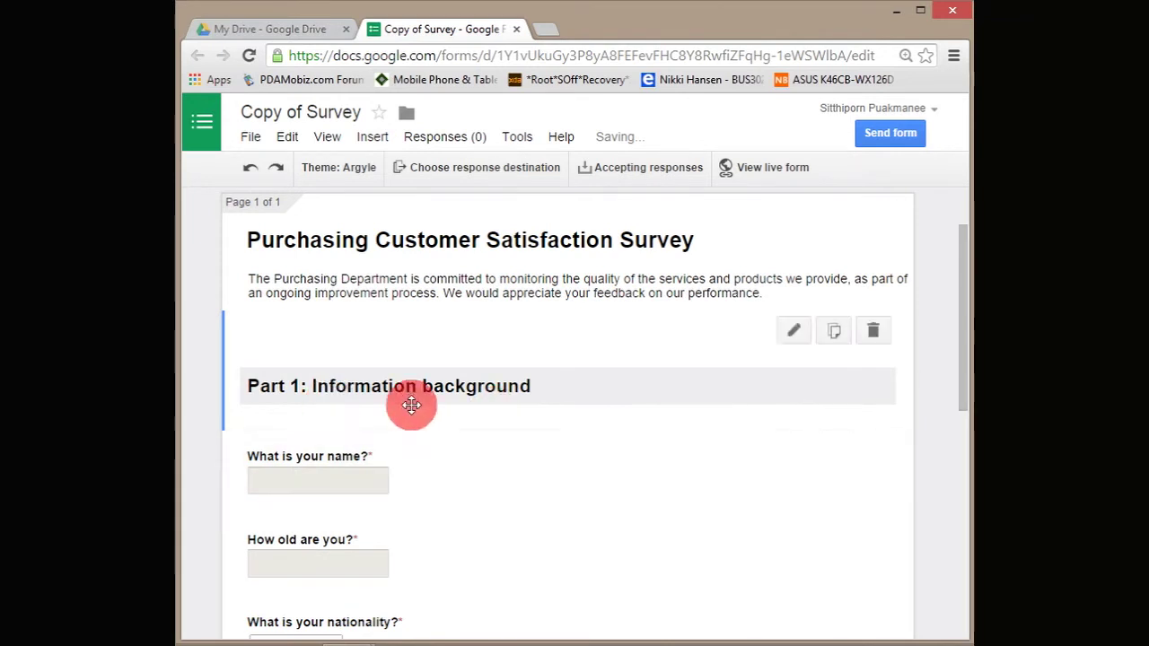
Add a section header reading "Part 2: Customer Satisfaction" and place it directly above the grid question.
drag(958, 345, 958, 464)
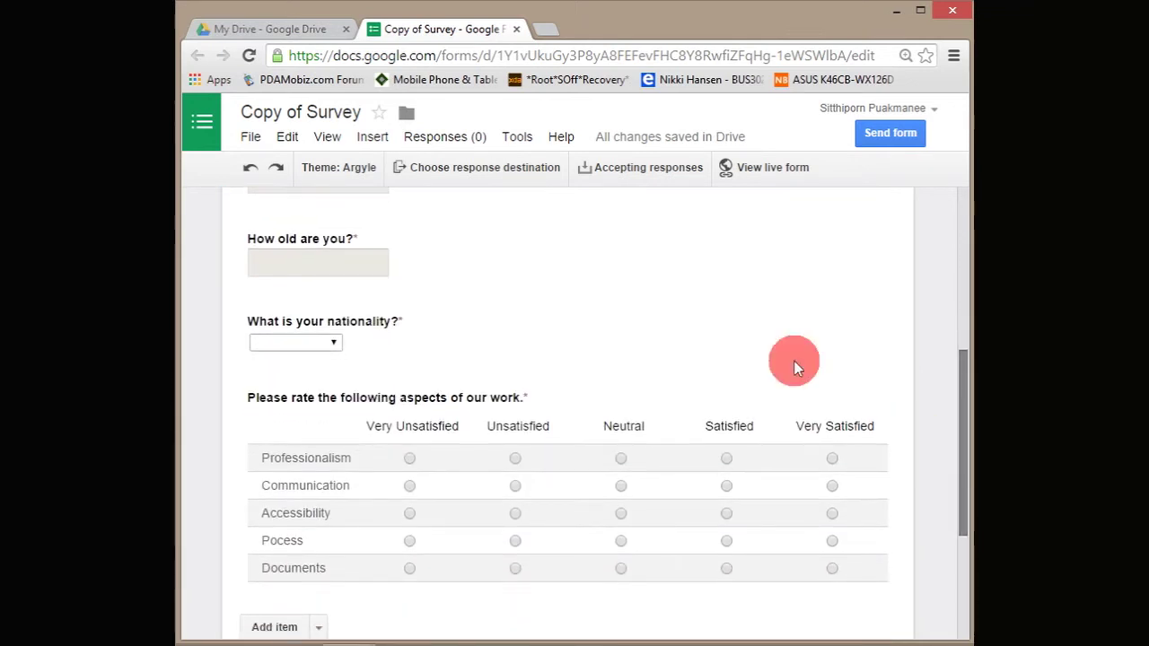
scroll(416, 363, down, 3)
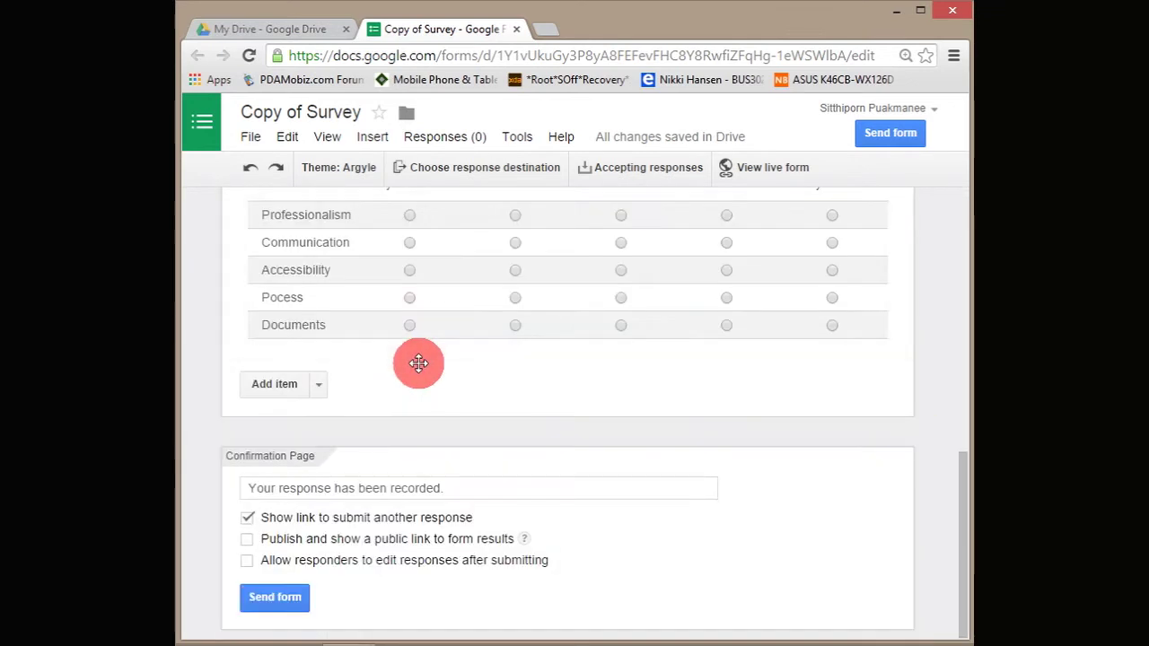
click(321, 386)
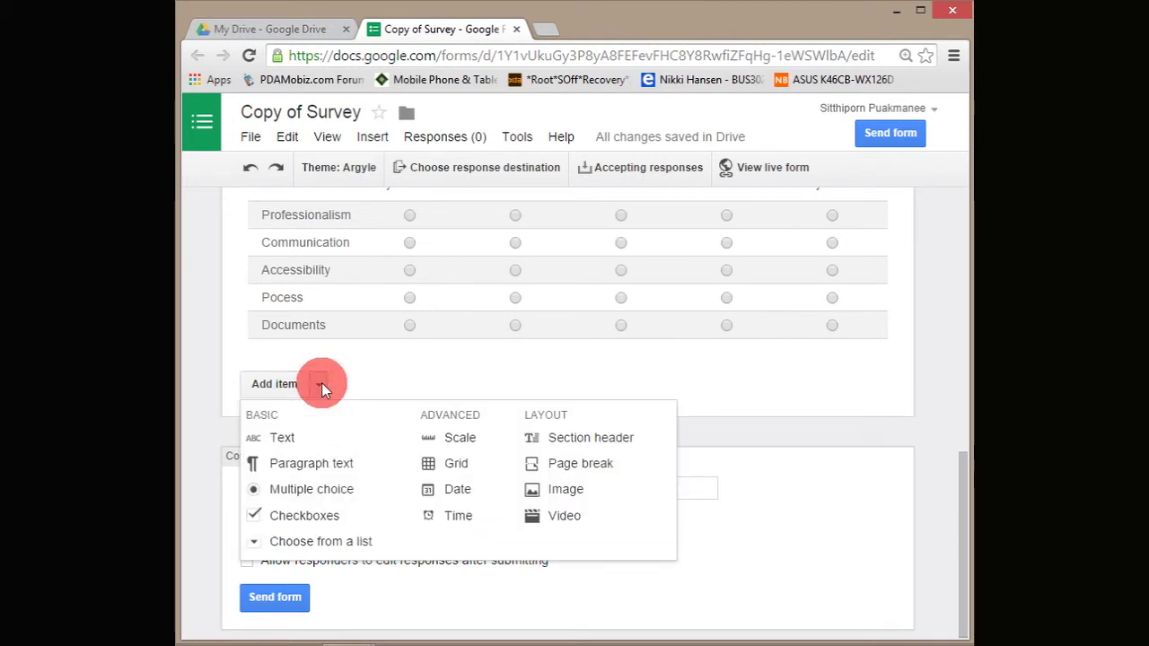
click(626, 440)
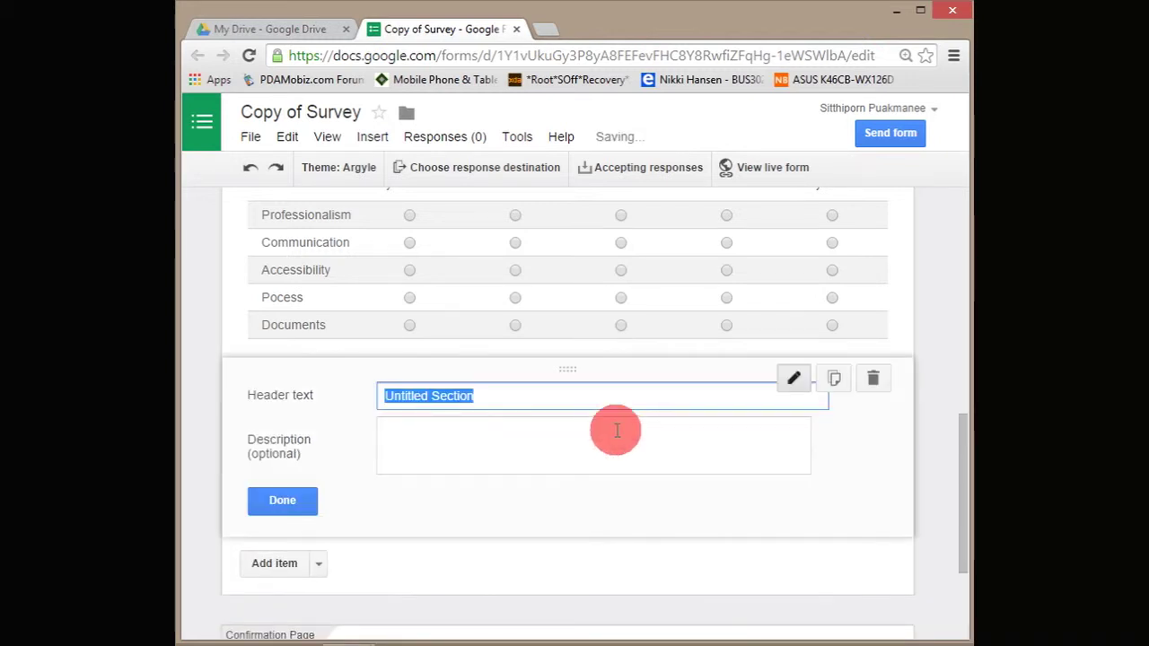
text(Par)
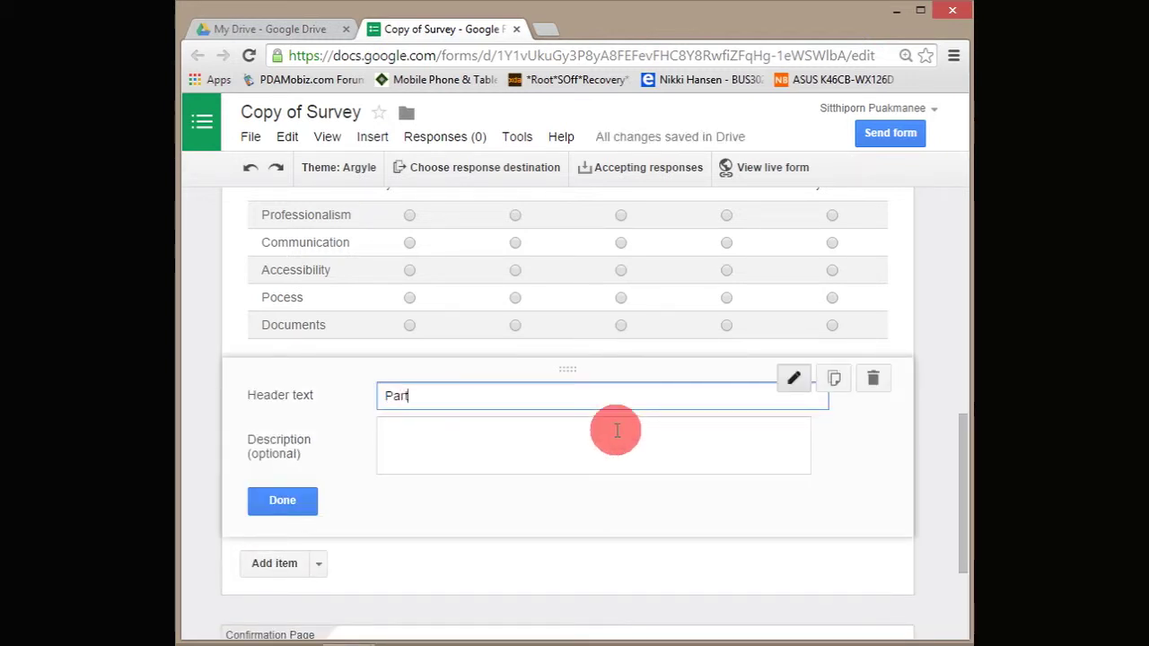
text(t 2: Customer )
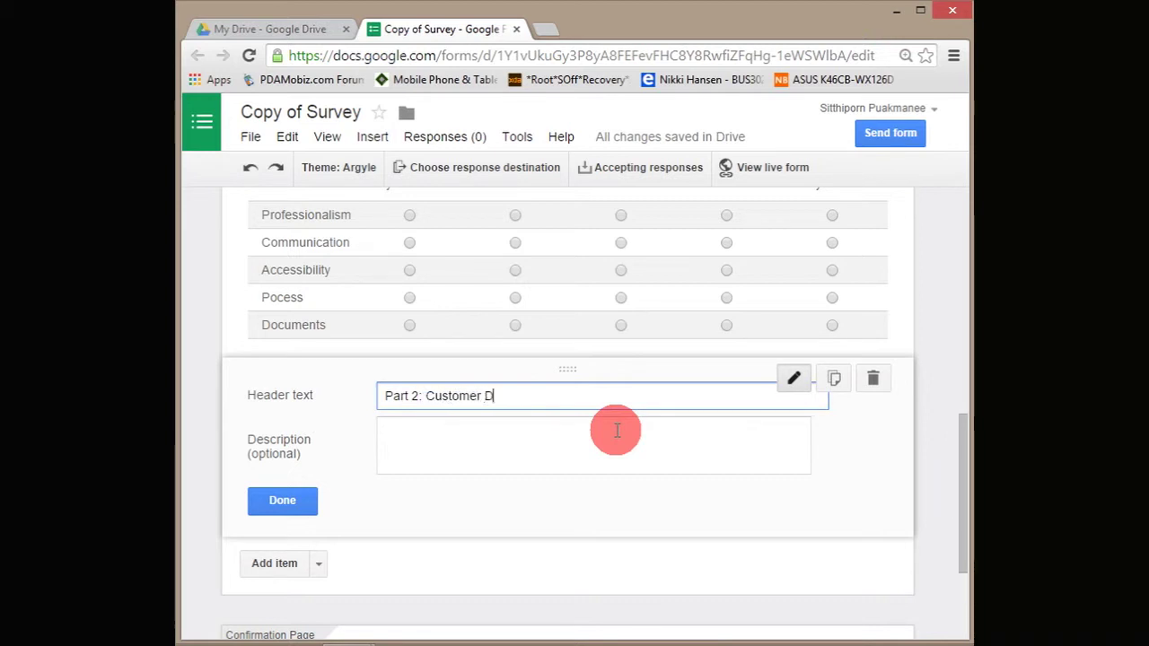
text(Satisfaction)
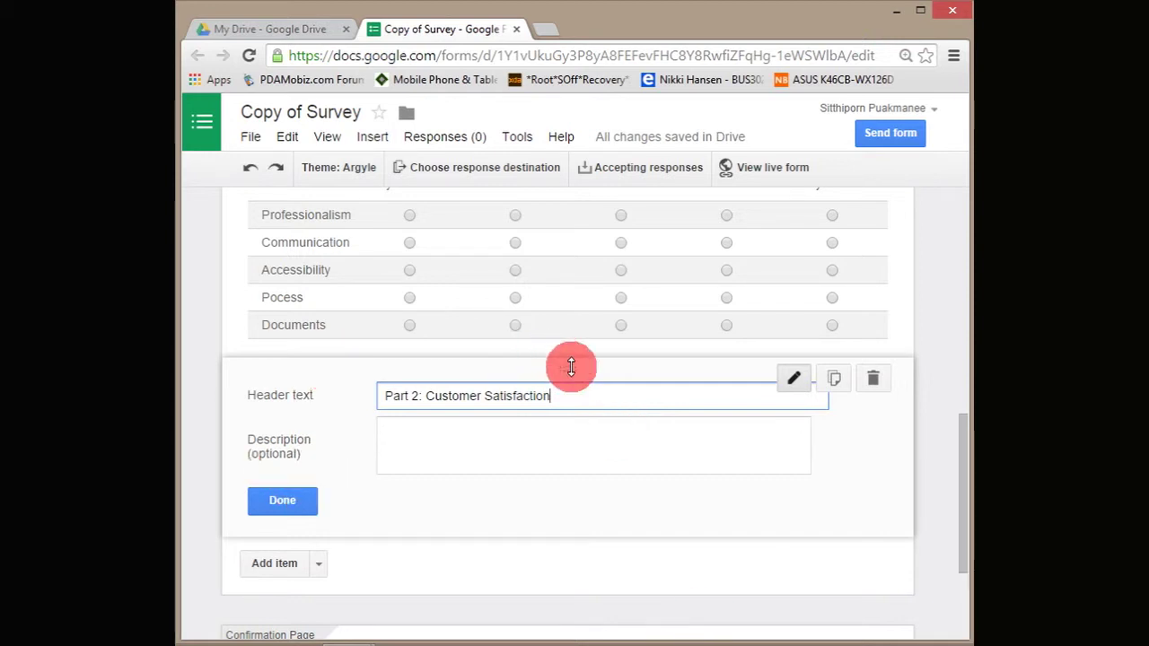
drag(571, 367, 551, 351)
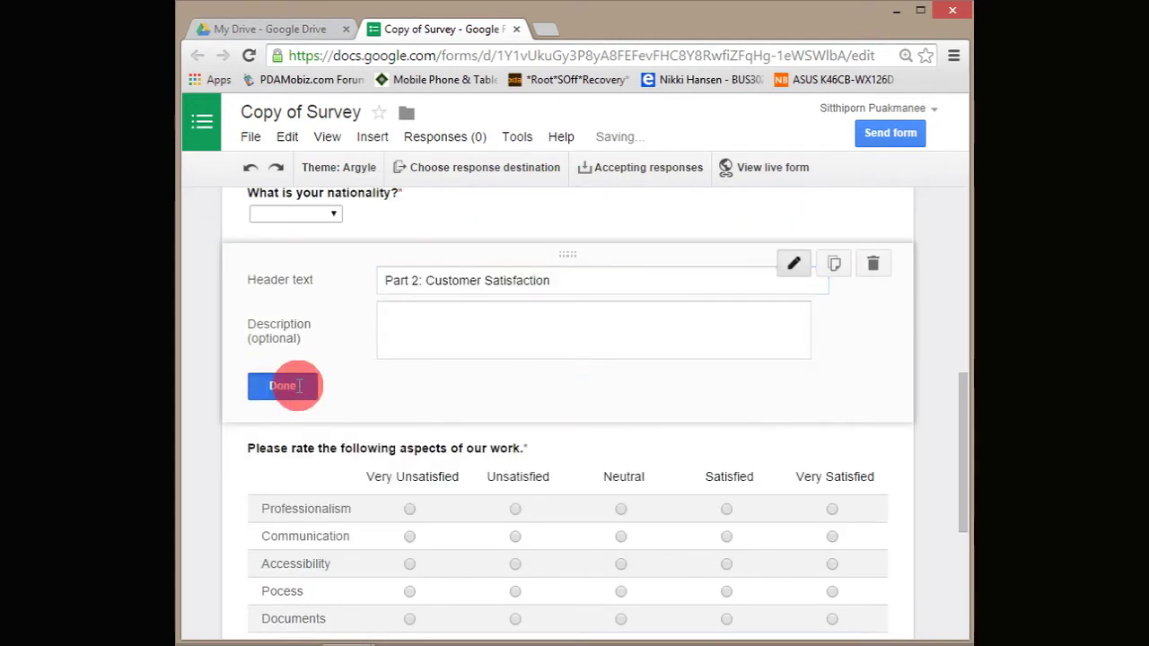
click(287, 385)
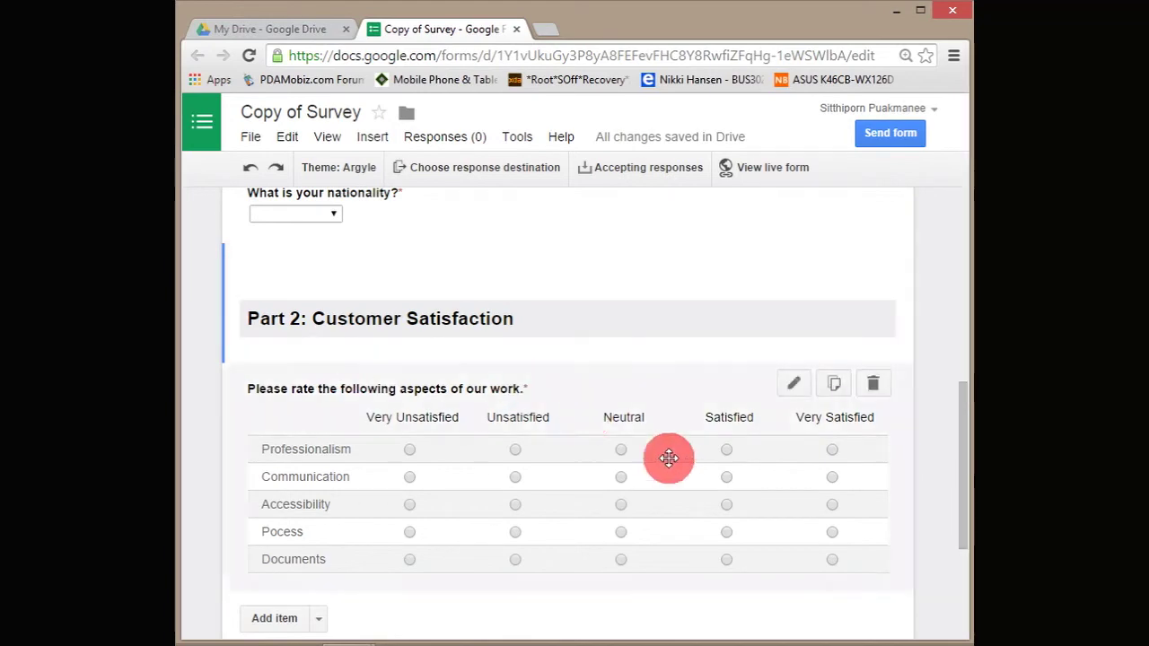
Review the whole form, checking the title, description, both section headers and the questions under them.
scroll(698, 508, down, 2)
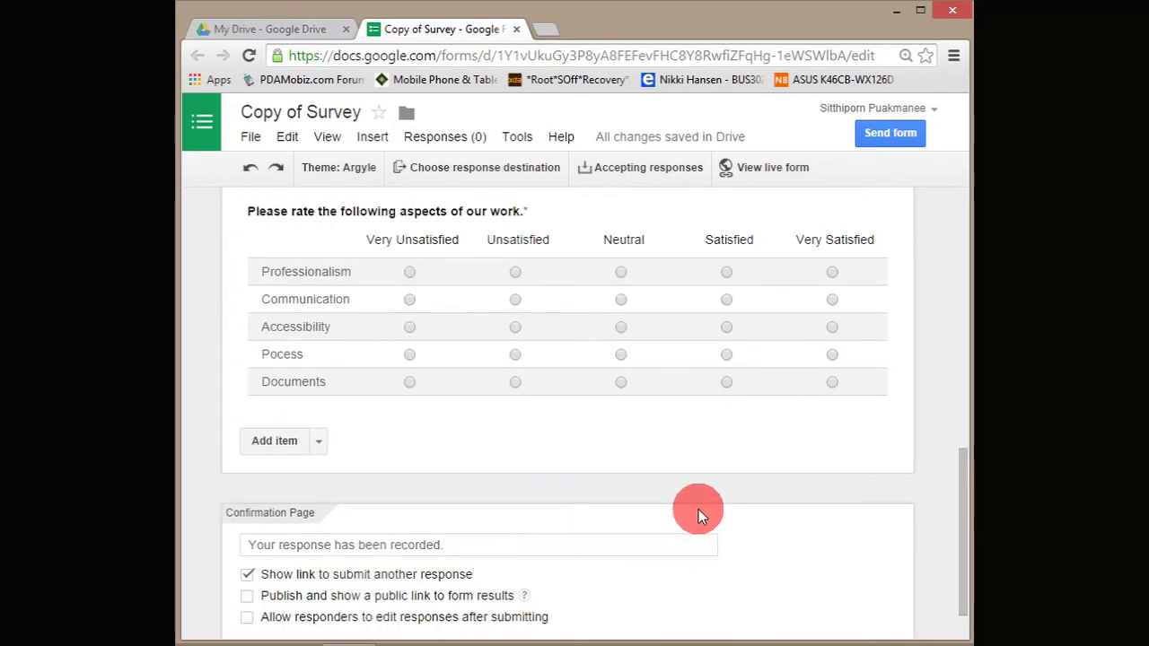
scroll(692, 478, up, 1)
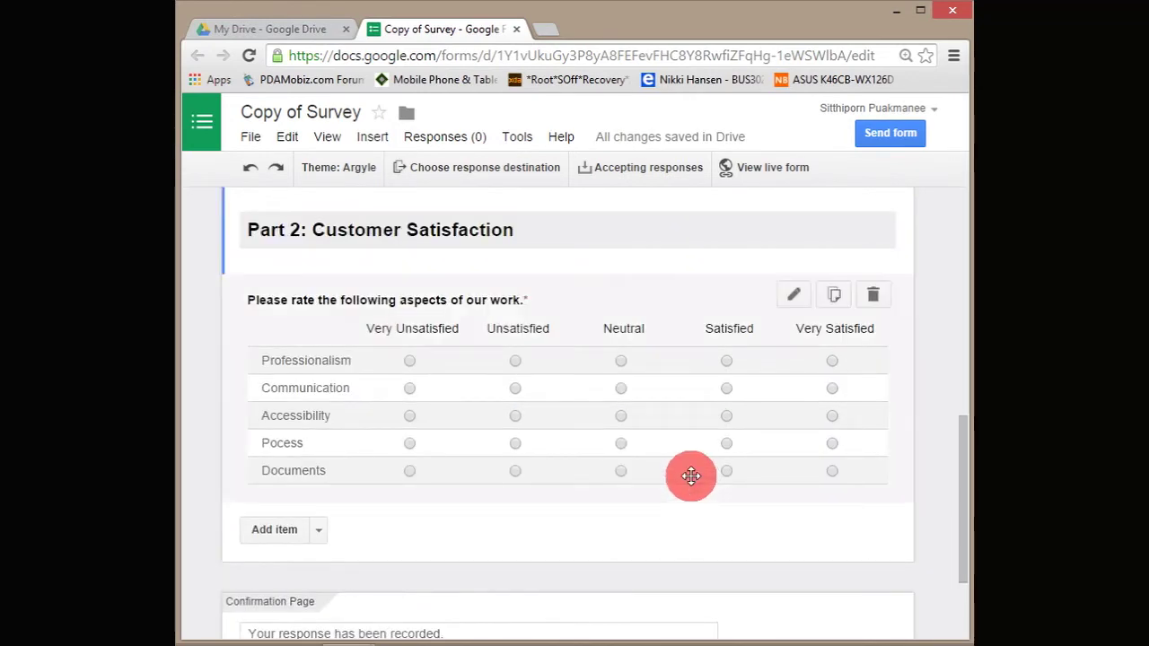
scroll(668, 395, up, 7)
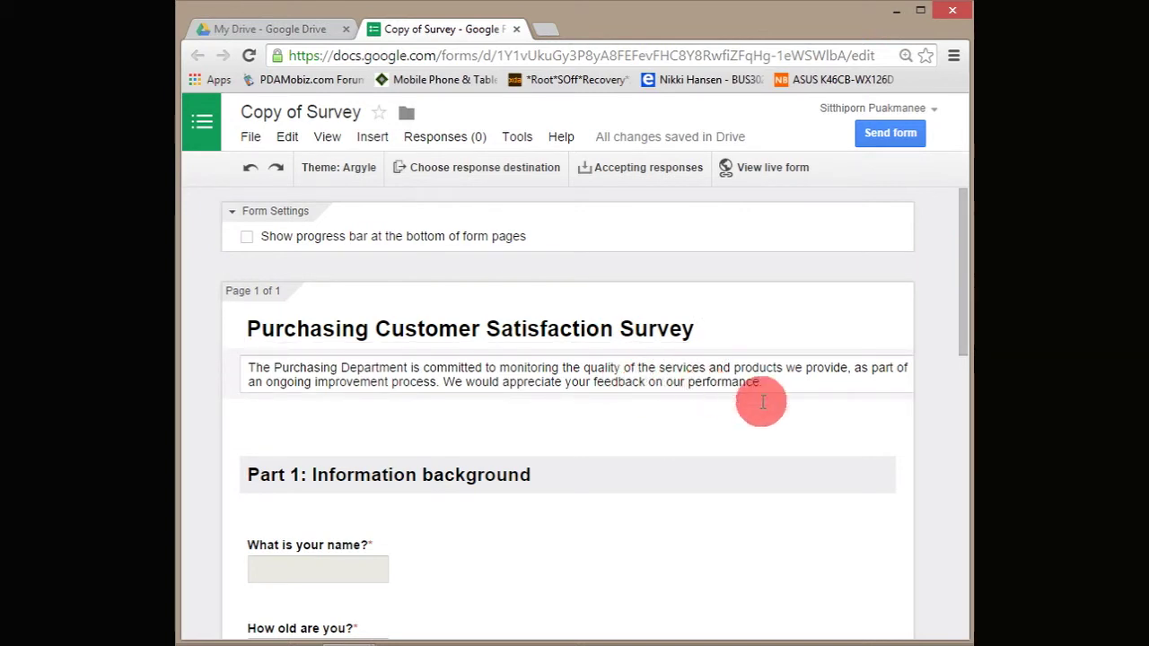
scroll(768, 408, down, 1)
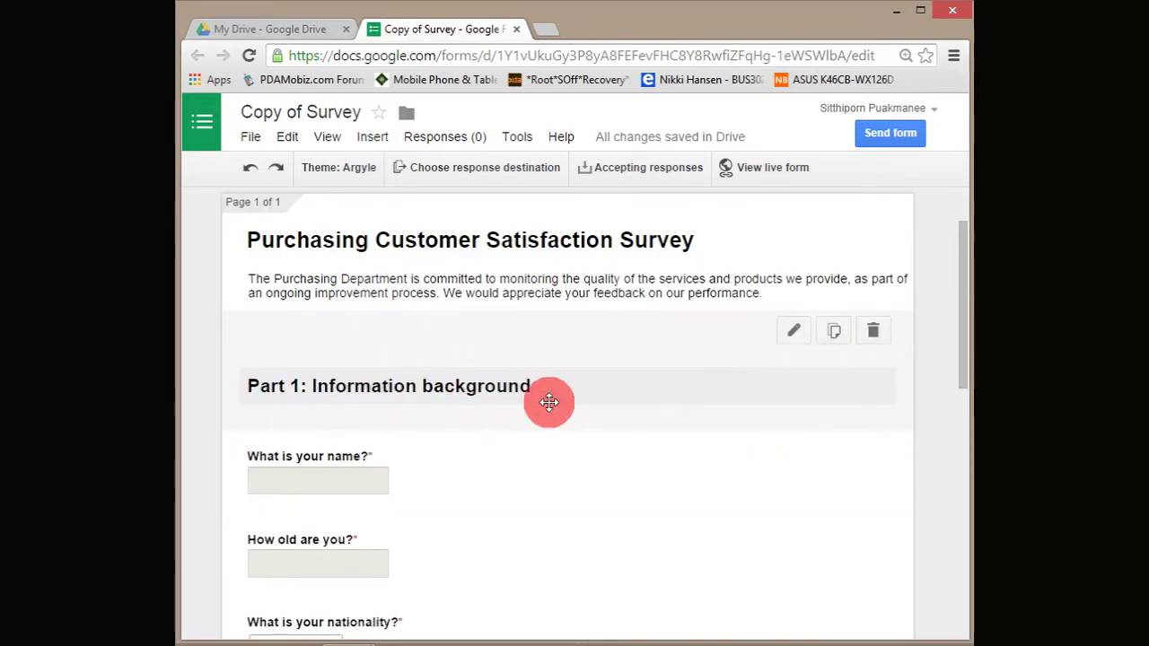
scroll(669, 428, down, 3)
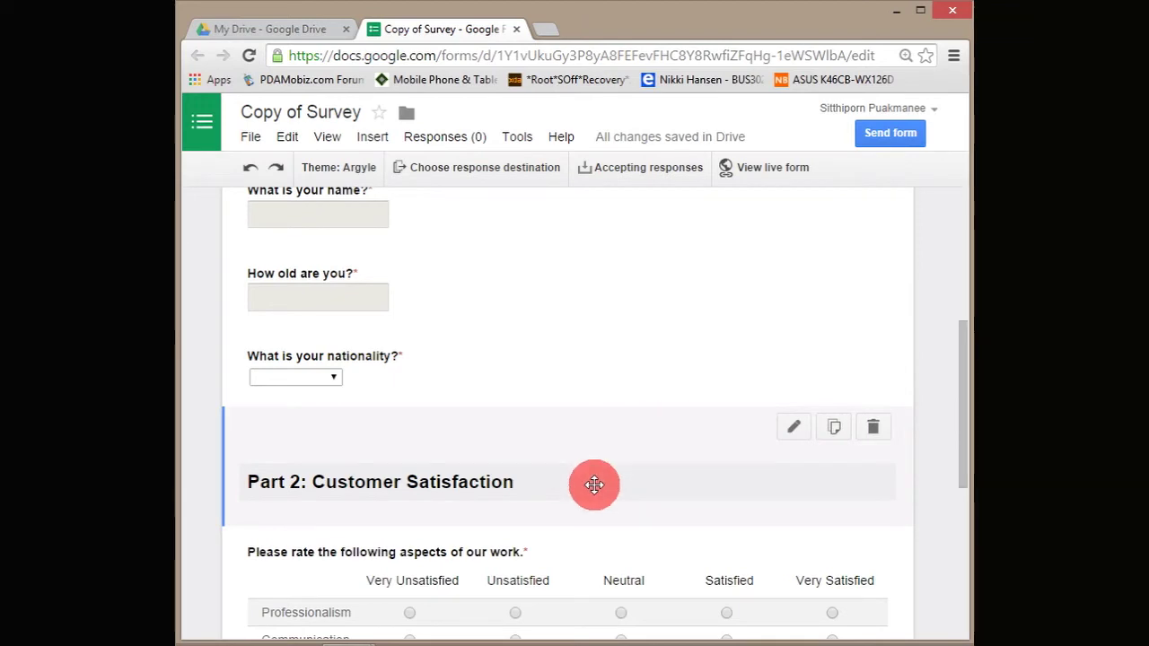
scroll(595, 482, down, 1)
scroll(594, 492, down, 1)
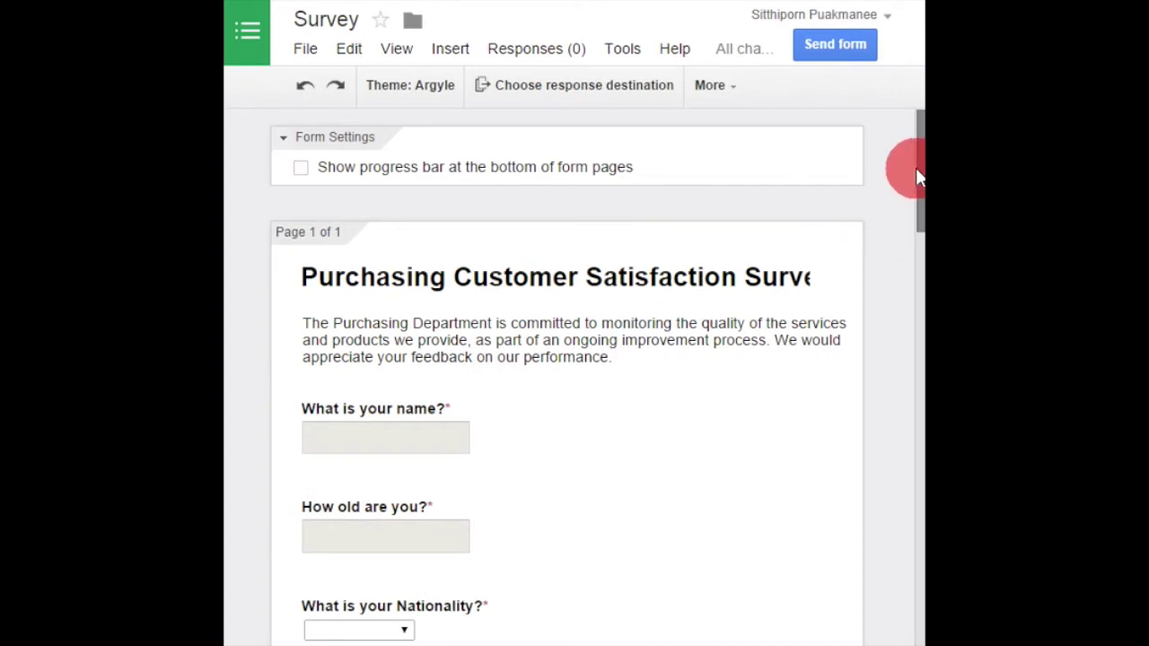
Open the sending options of the finished Survey form and select its link to share.
drag(919, 183, 914, 258)
drag(912, 287, 914, 550)
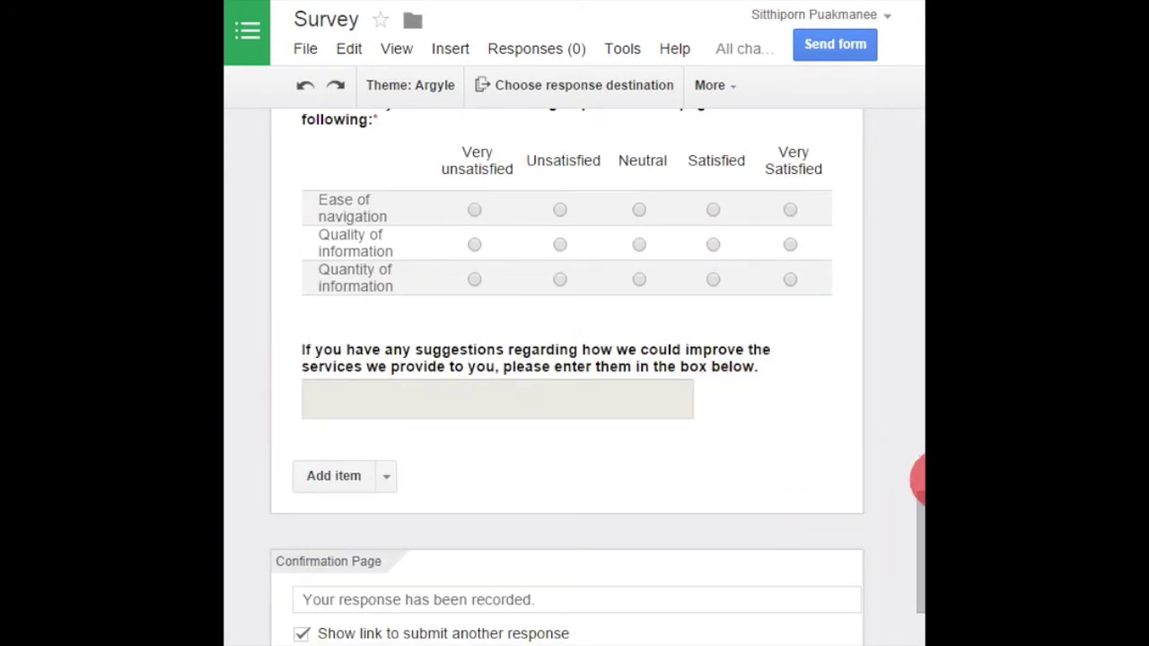
drag(918, 520, 912, 559)
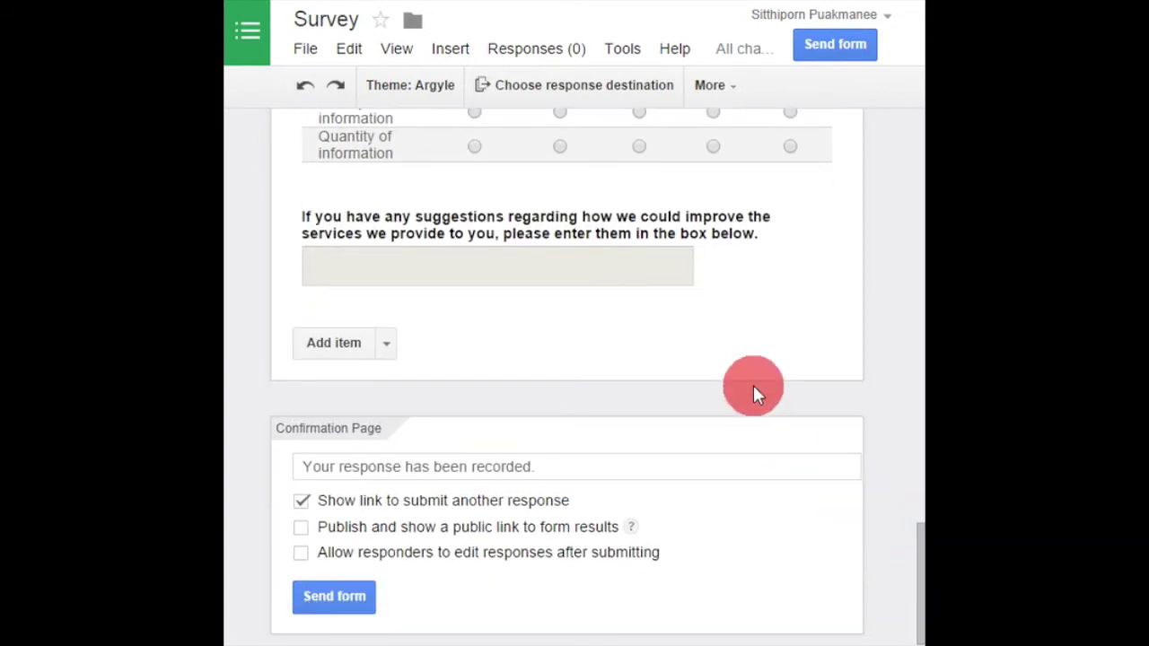
click(359, 597)
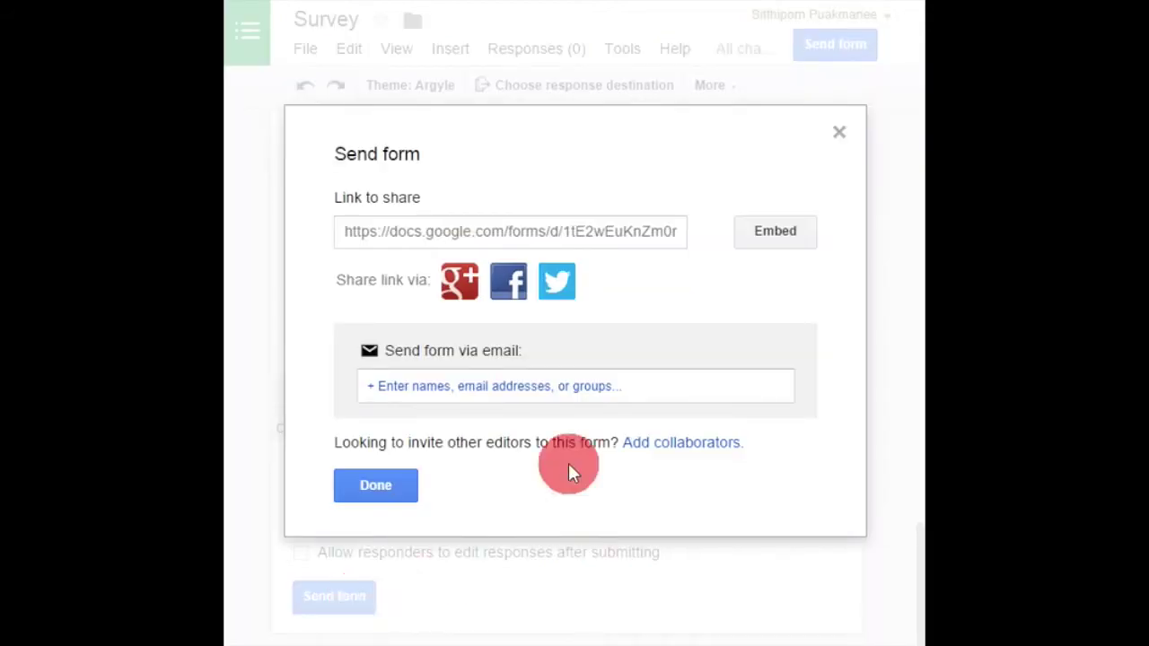
click(675, 224)
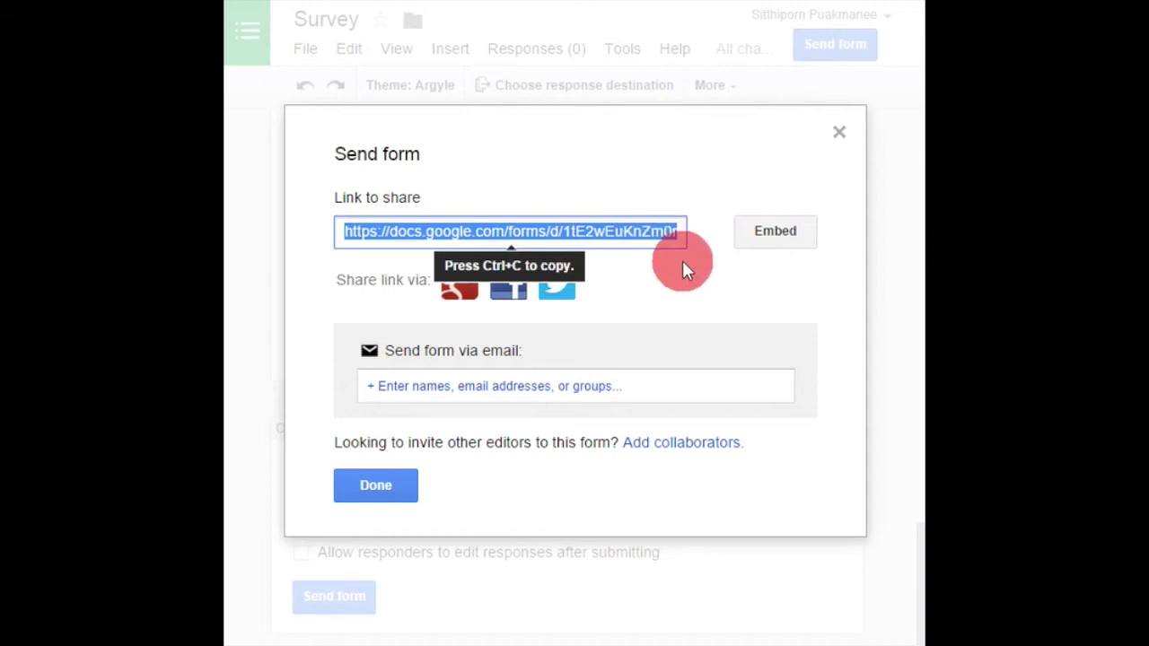
click(674, 262)
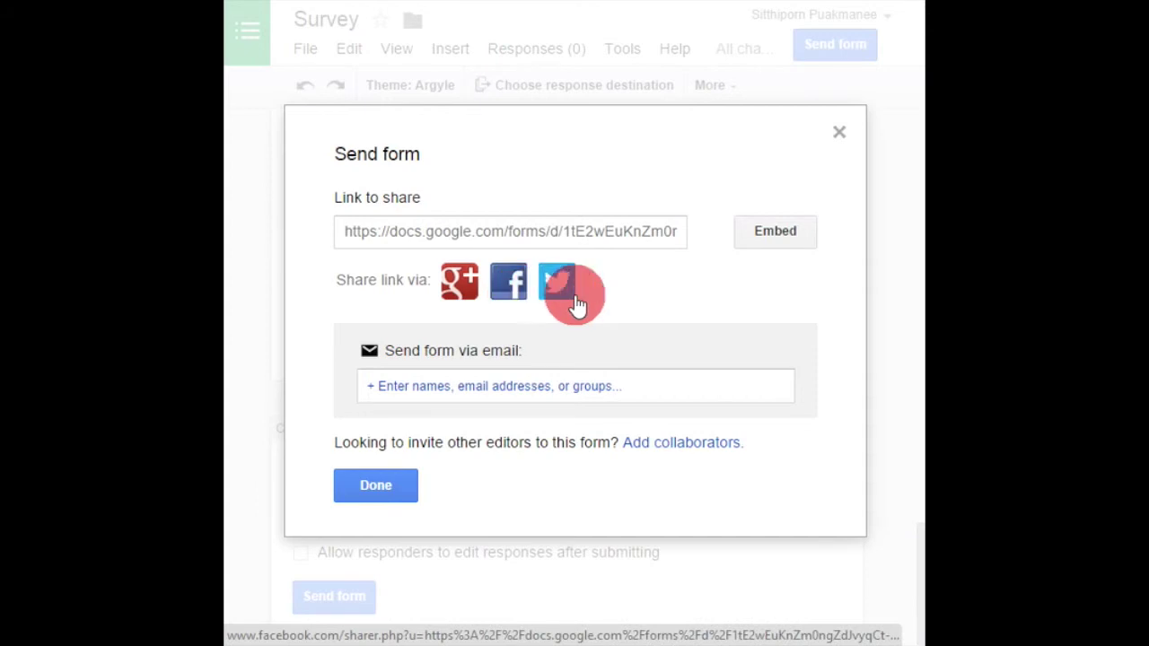
Open the survey's share link to load the live form, and decline the offered page translation.
click(637, 384)
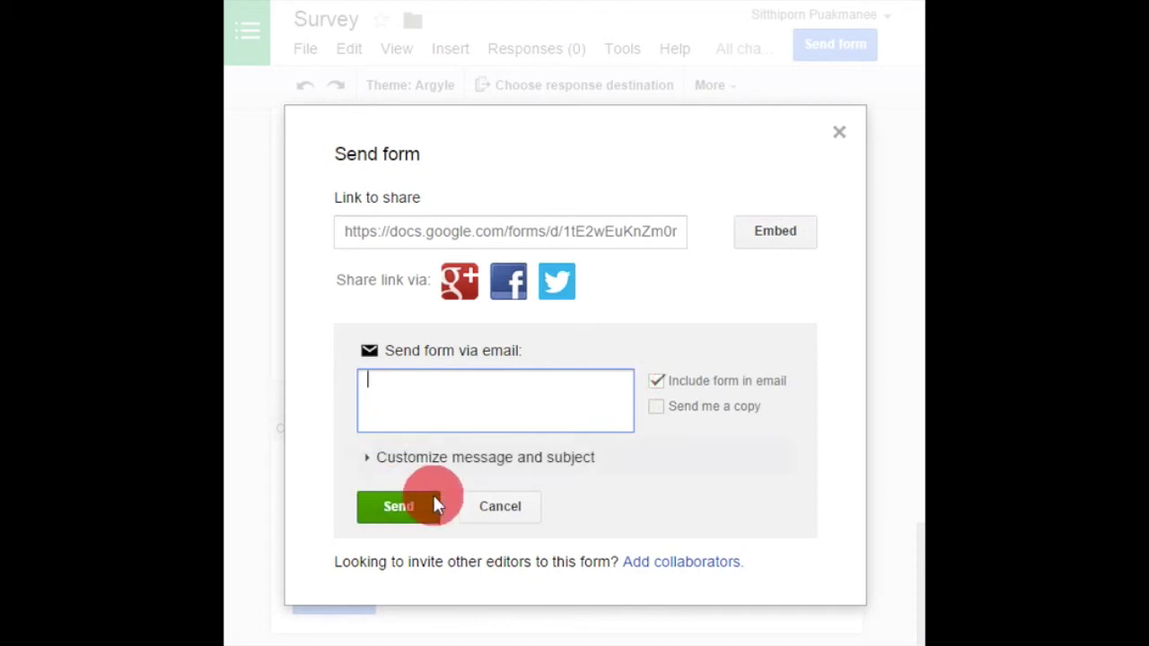
click(431, 238)
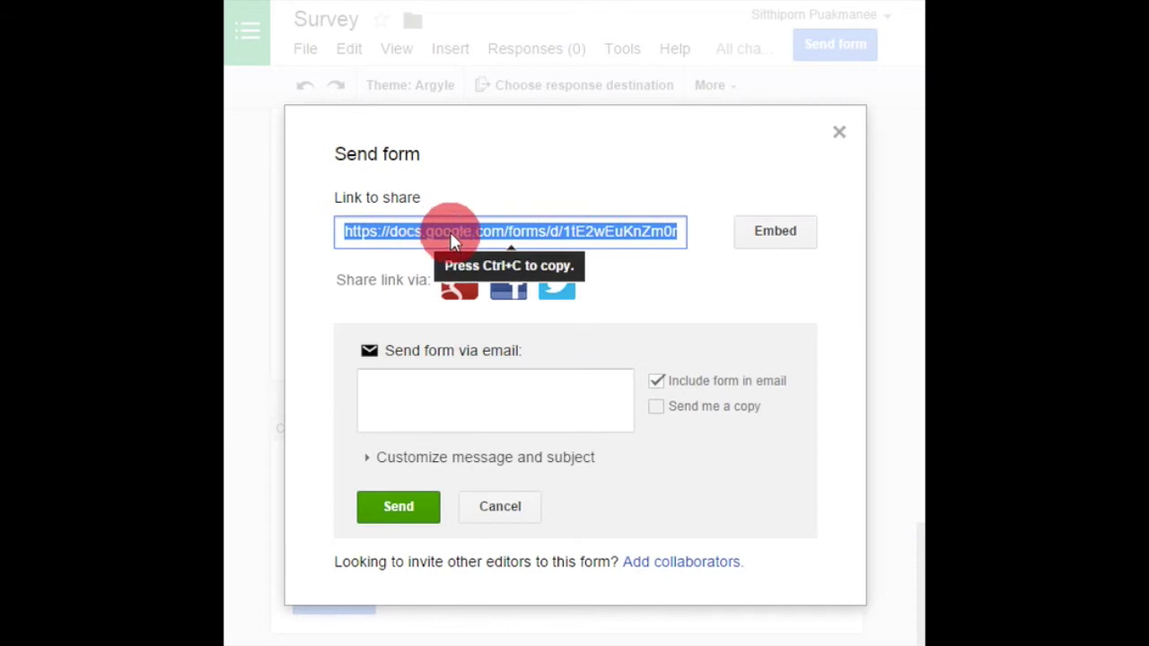
right_click(450, 232)
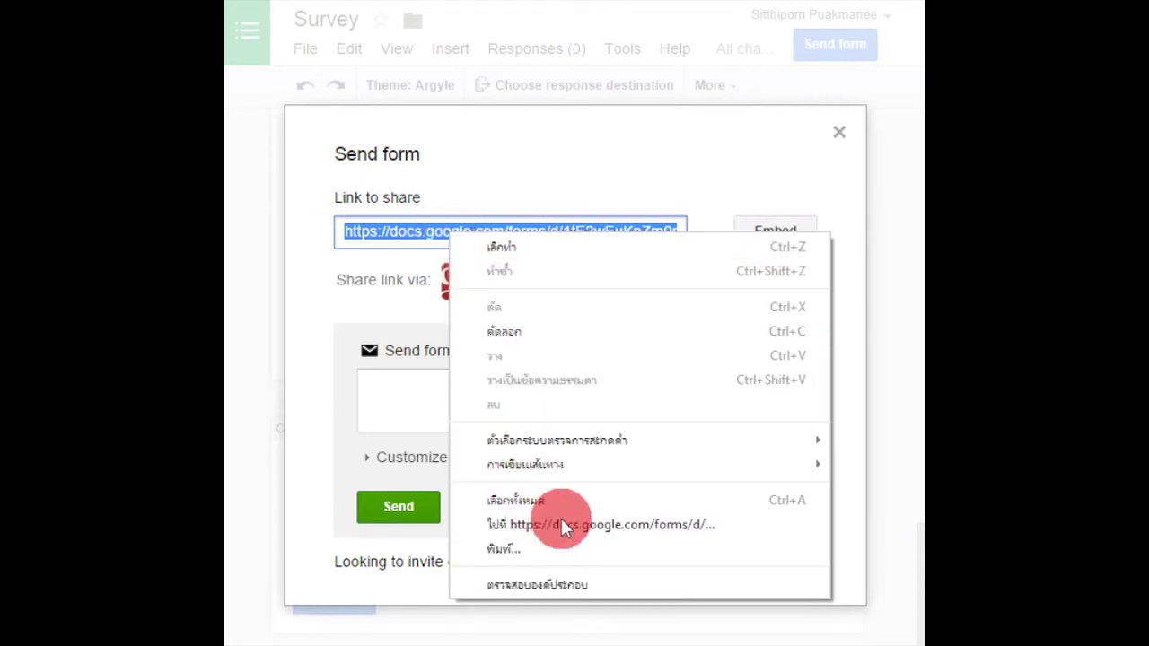
click(596, 529)
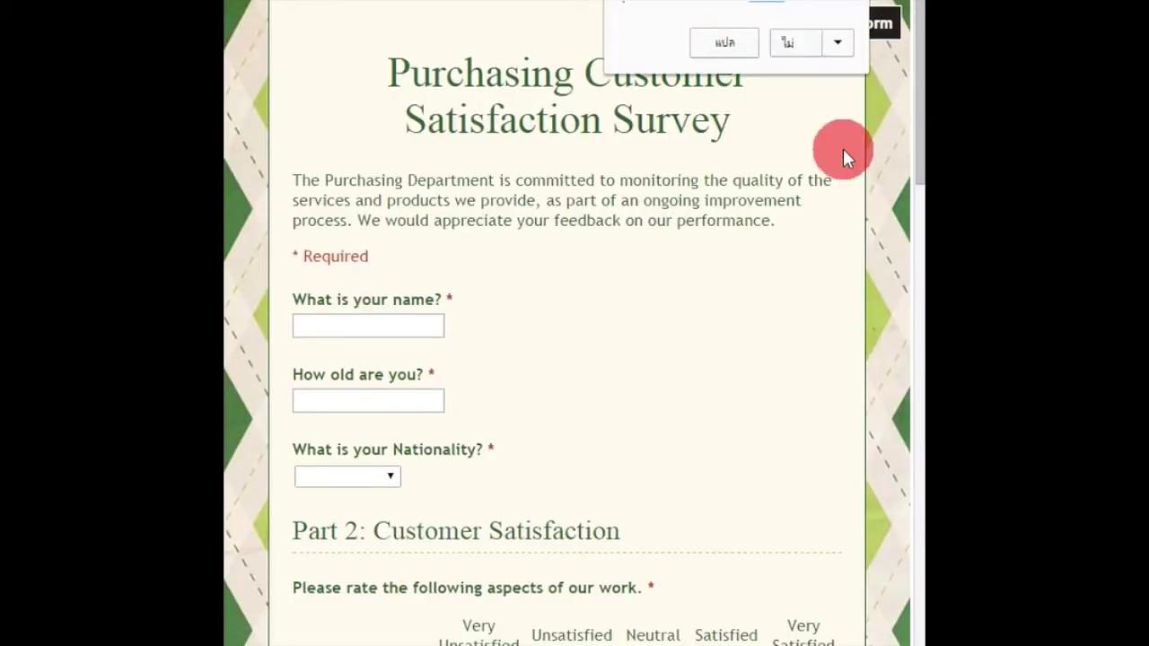
click(794, 47)
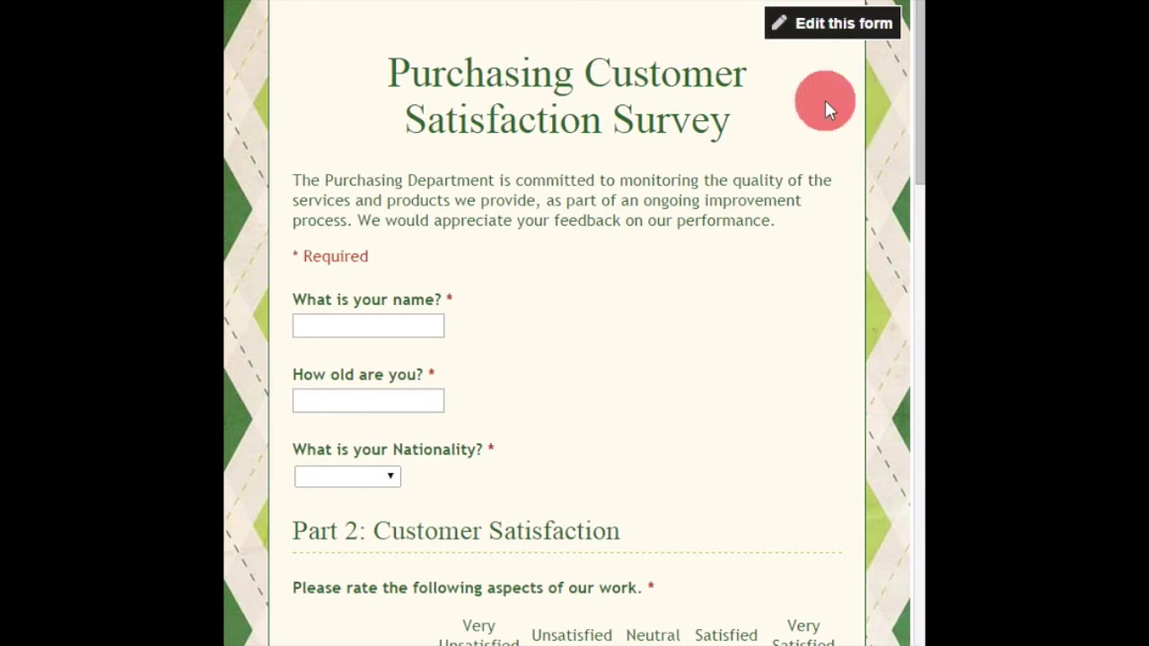
Check the answer choices of the "What is your Nationality?" question on the live form without choosing one.
drag(920, 134, 920, 168)
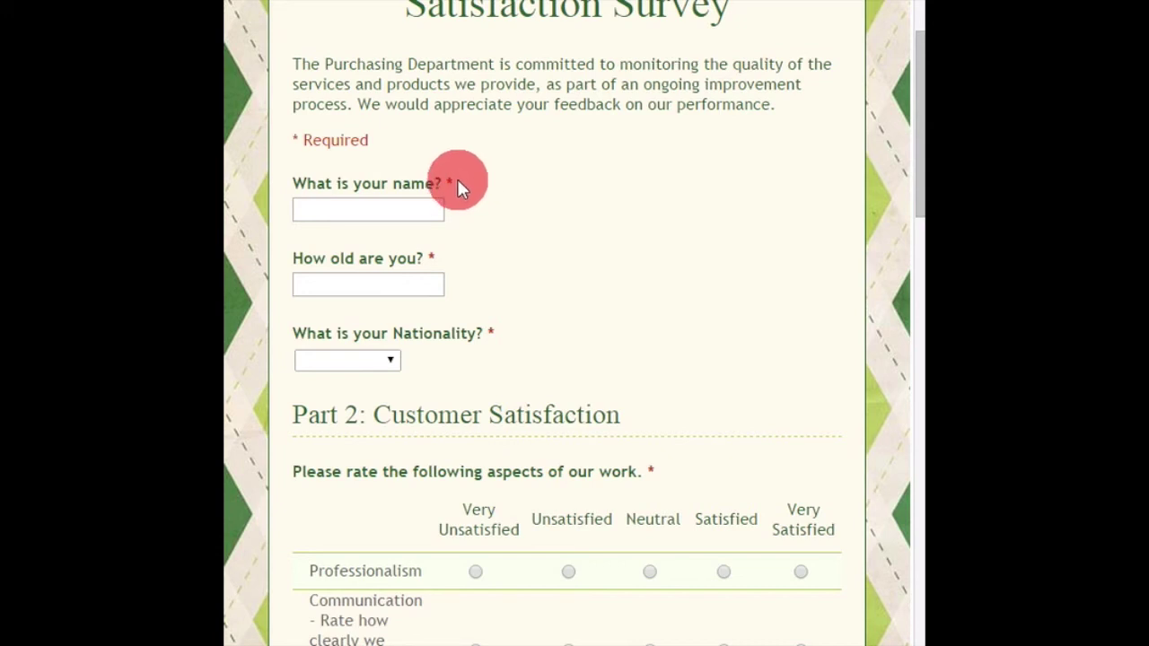
click(392, 359)
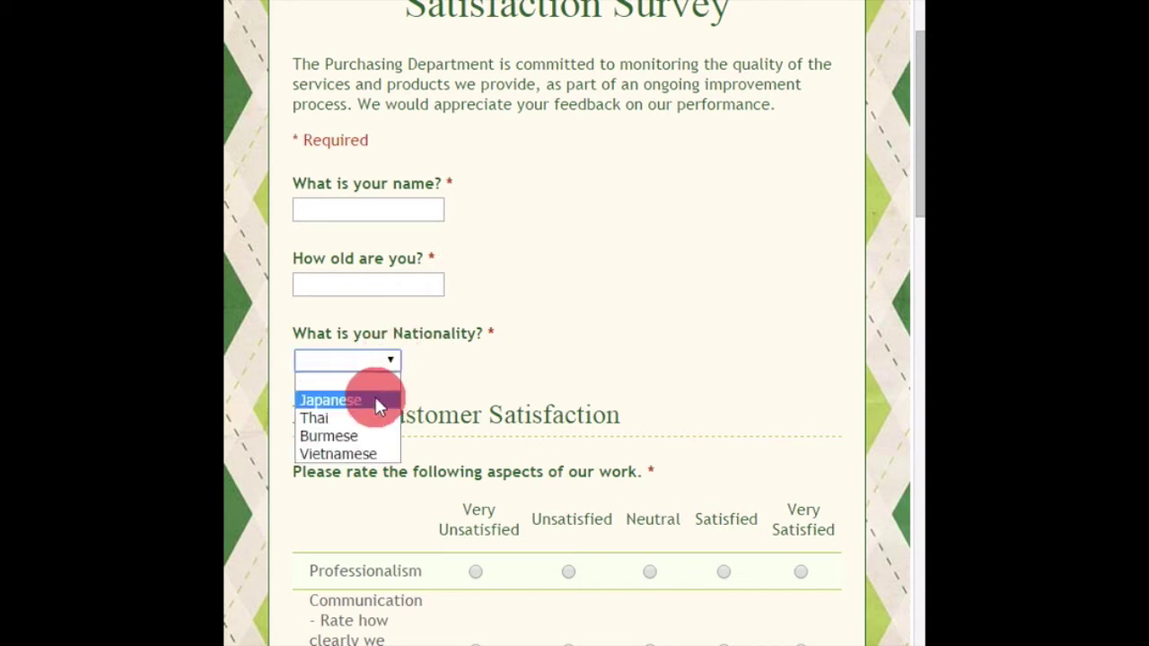
click(575, 368)
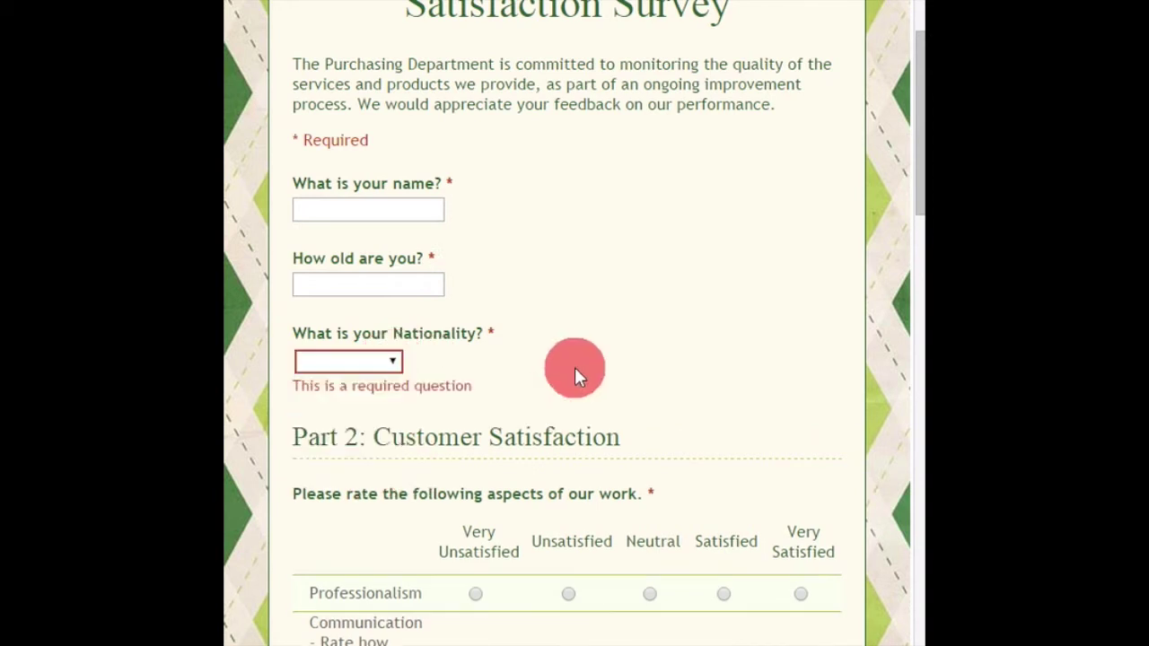
Review the whole live survey, from its title and personal questions through the rating grids and multiple-choice questions to the suggestions box.
scroll(718, 343, down, 4)
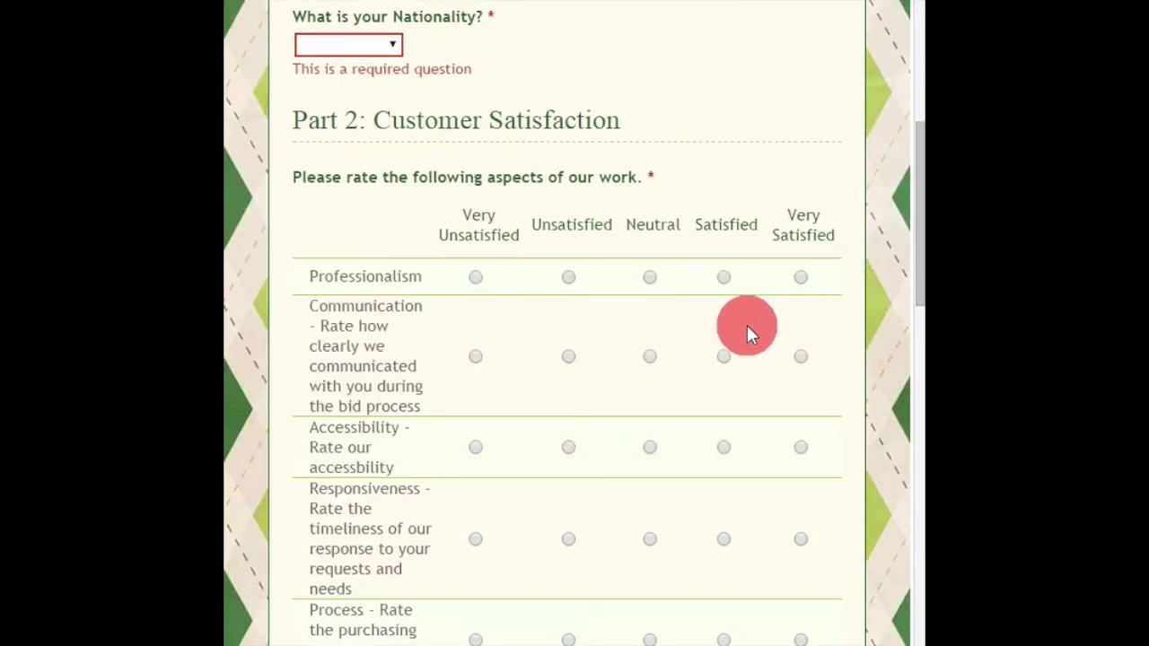
scroll(759, 240, down, 3)
scroll(694, 211, down, 5)
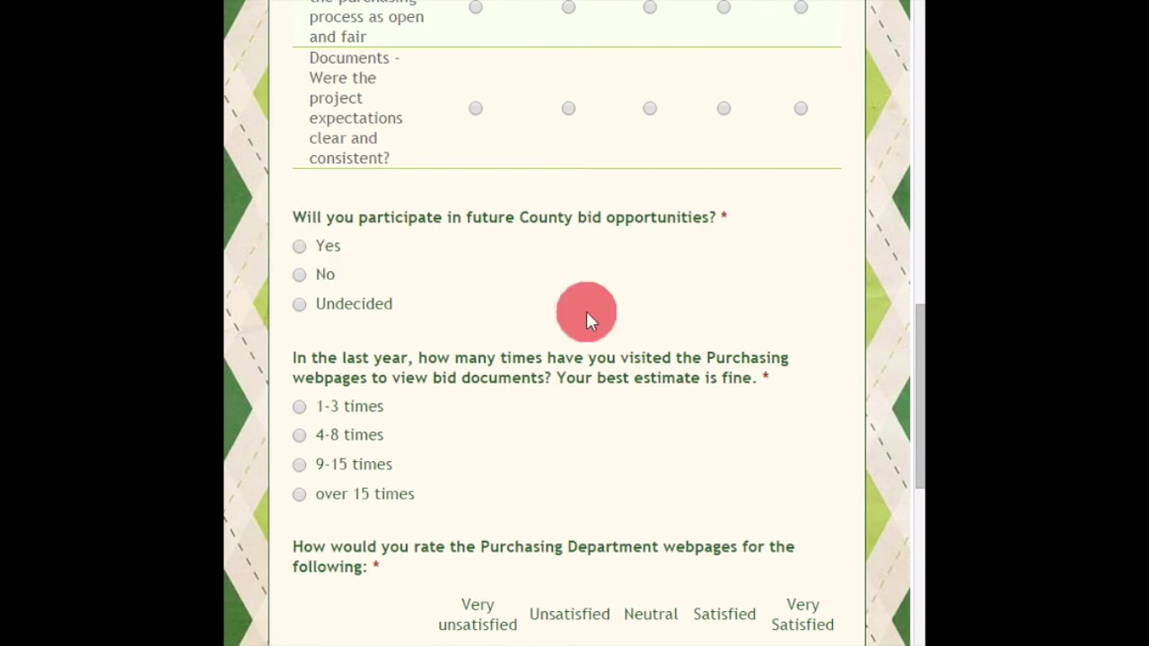
scroll(631, 310, down, 3)
scroll(631, 314, down, 2)
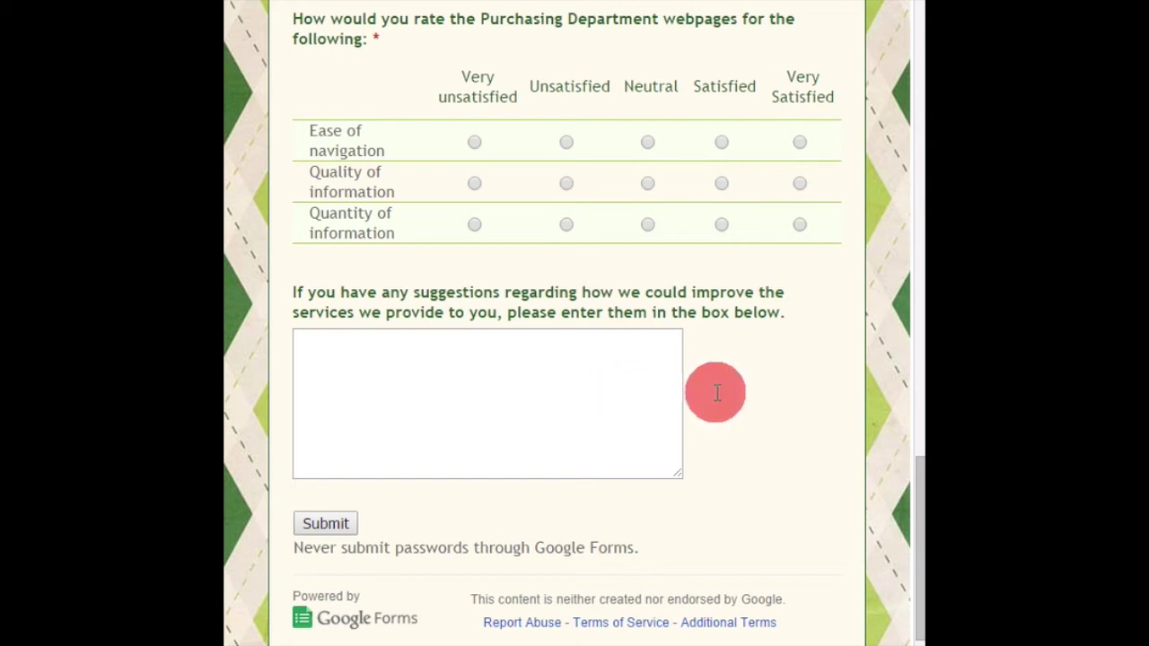
scroll(758, 385, down, 1)
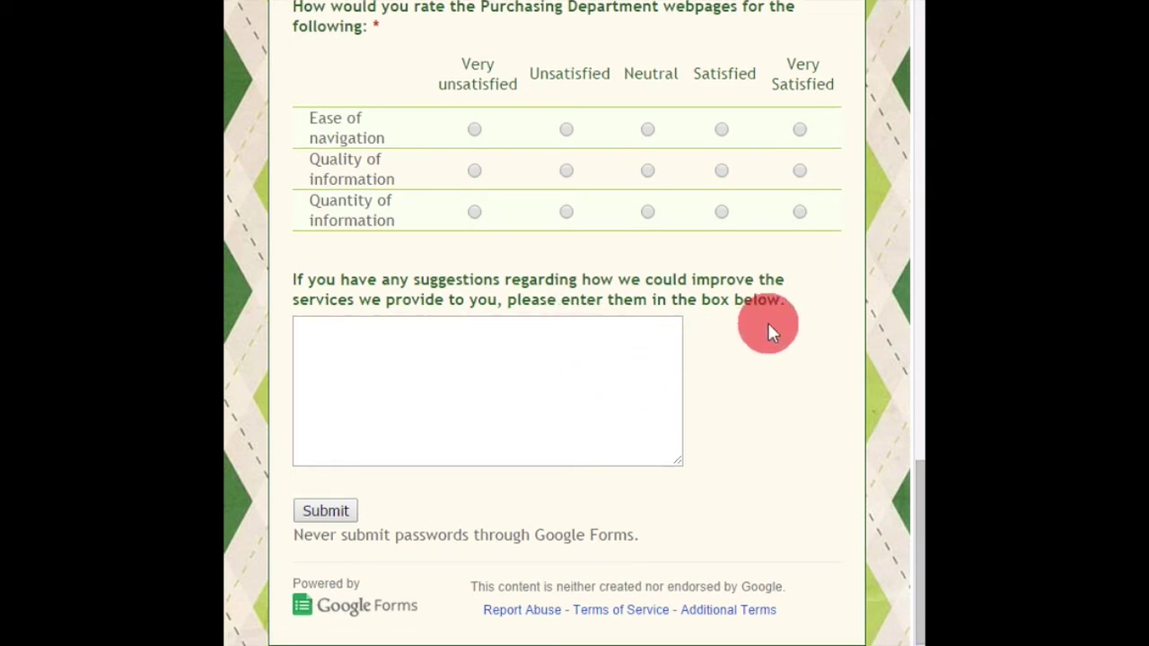
scroll(764, 325, up, 10)
scroll(762, 318, up, 5)
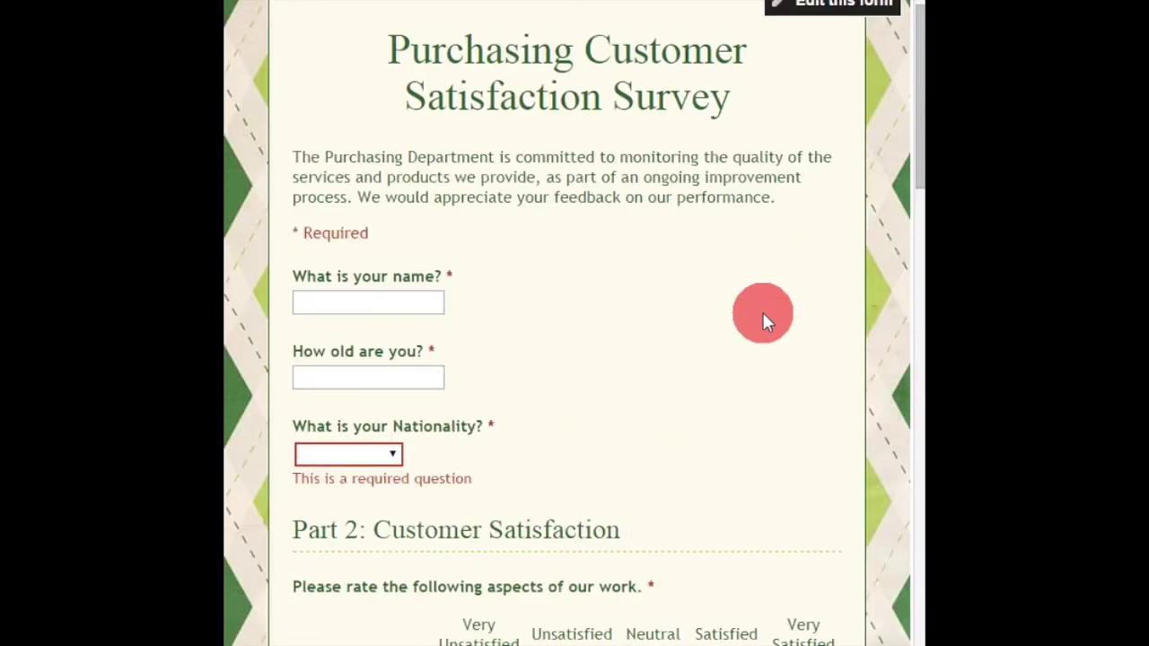
scroll(761, 324, down, 9)
scroll(749, 333, down, 7)
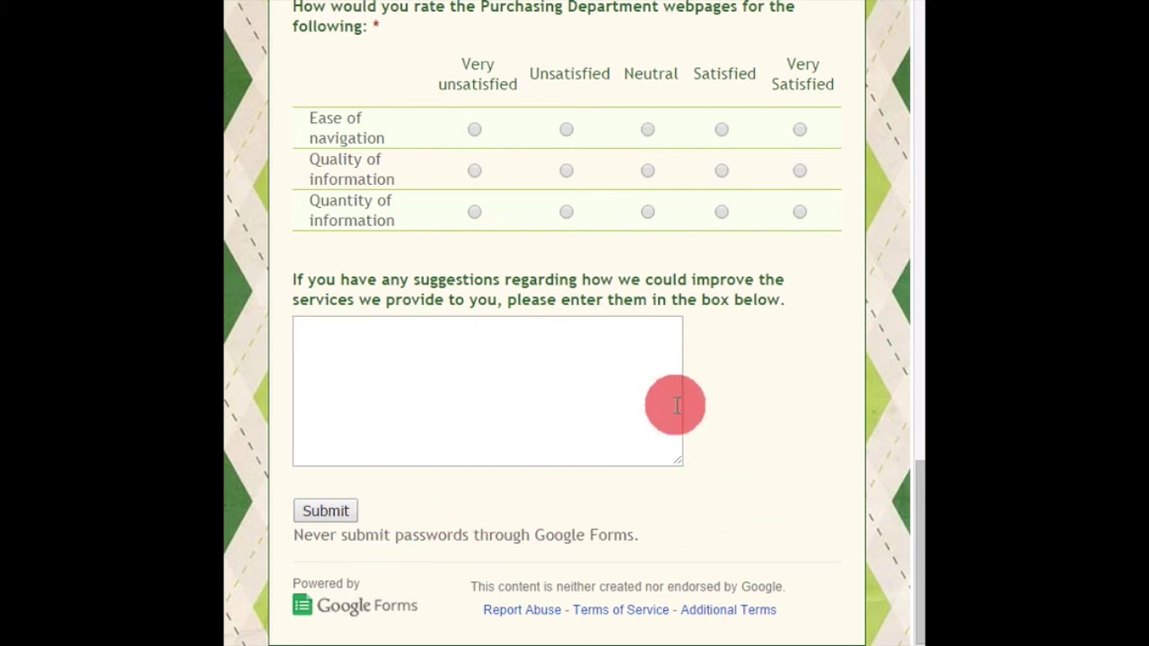
scroll(762, 418, up, 1)
scroll(769, 418, up, 15)
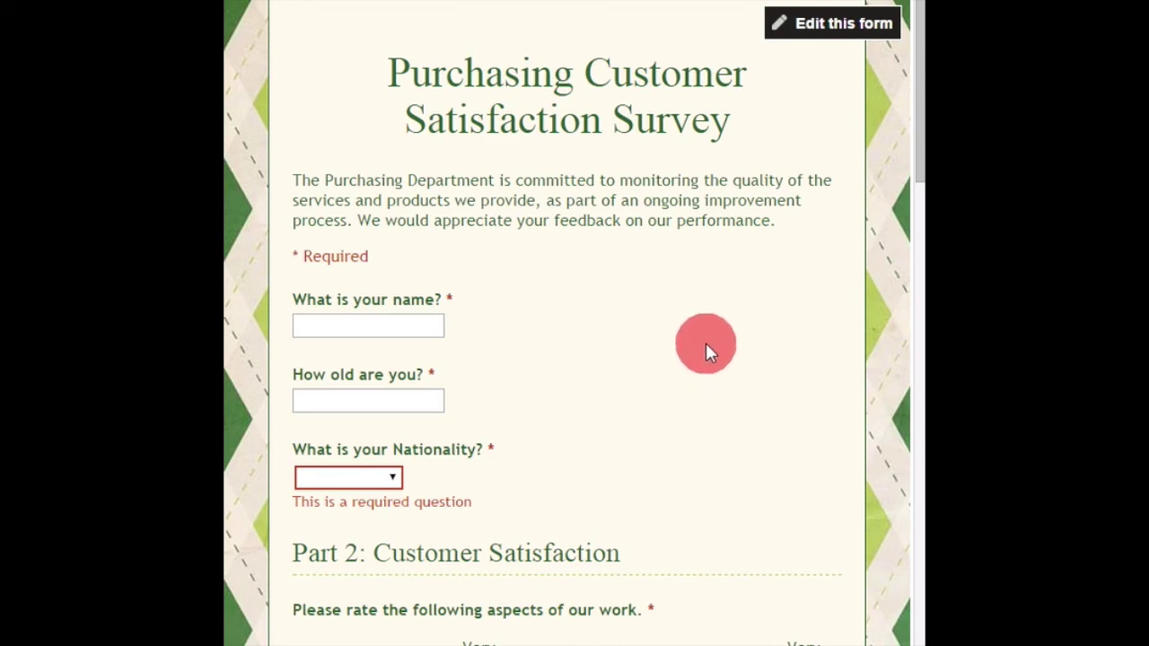
scroll(705, 343, down, 11)
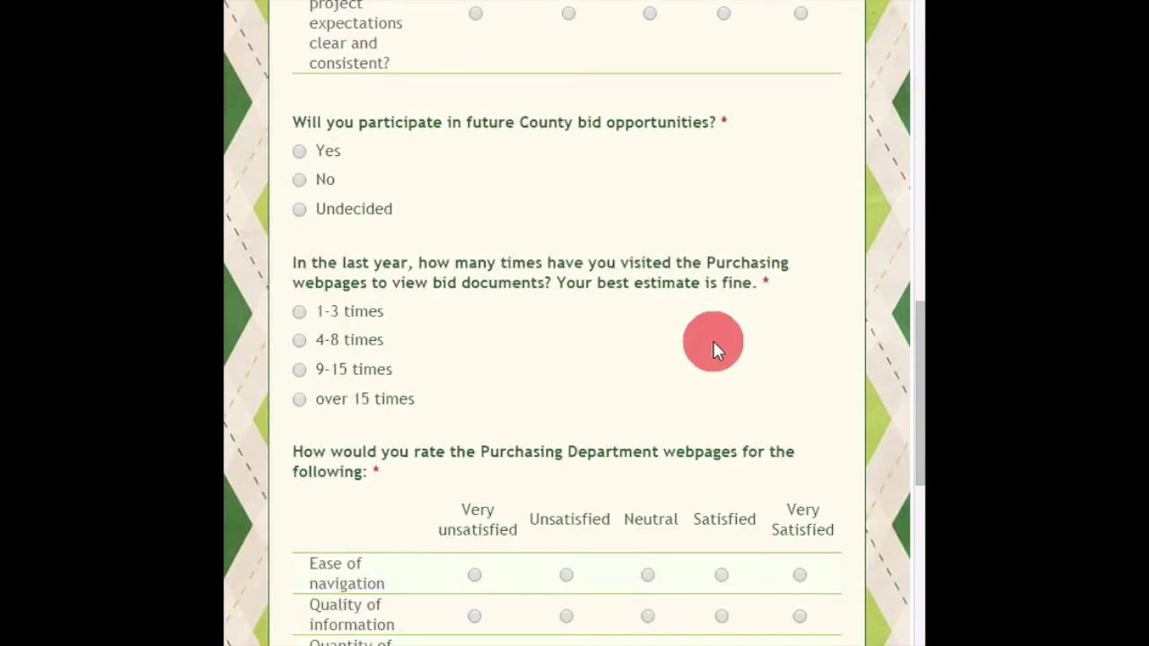
scroll(713, 340, down, 3)
scroll(738, 337, up, 12)
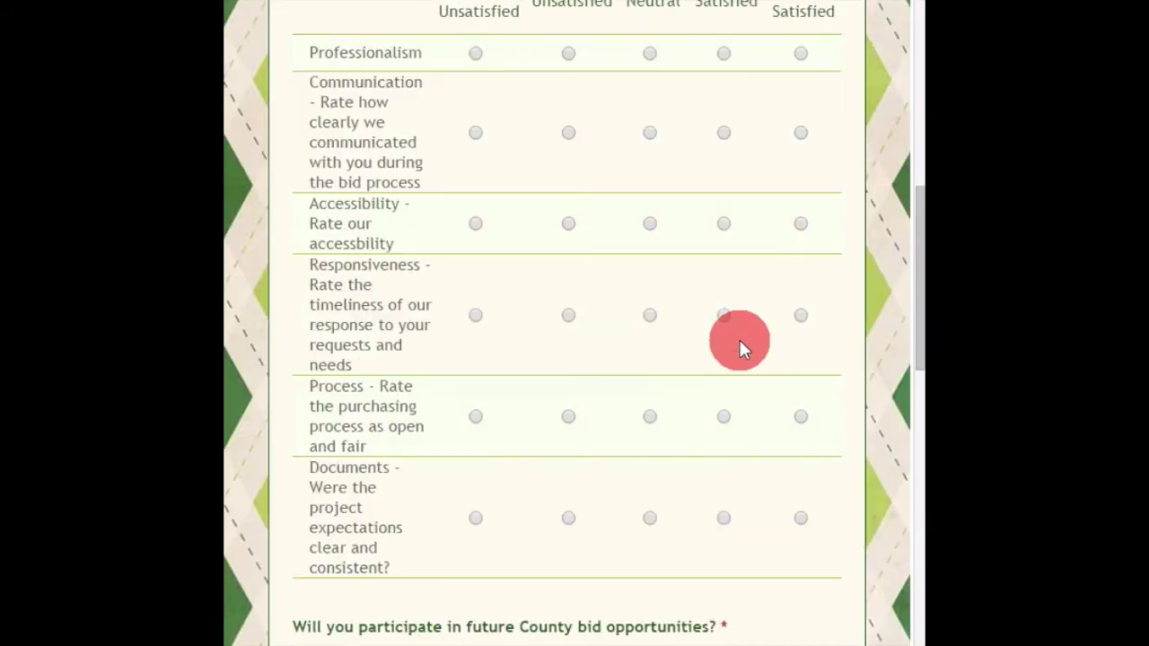
scroll(739, 338, up, 5)
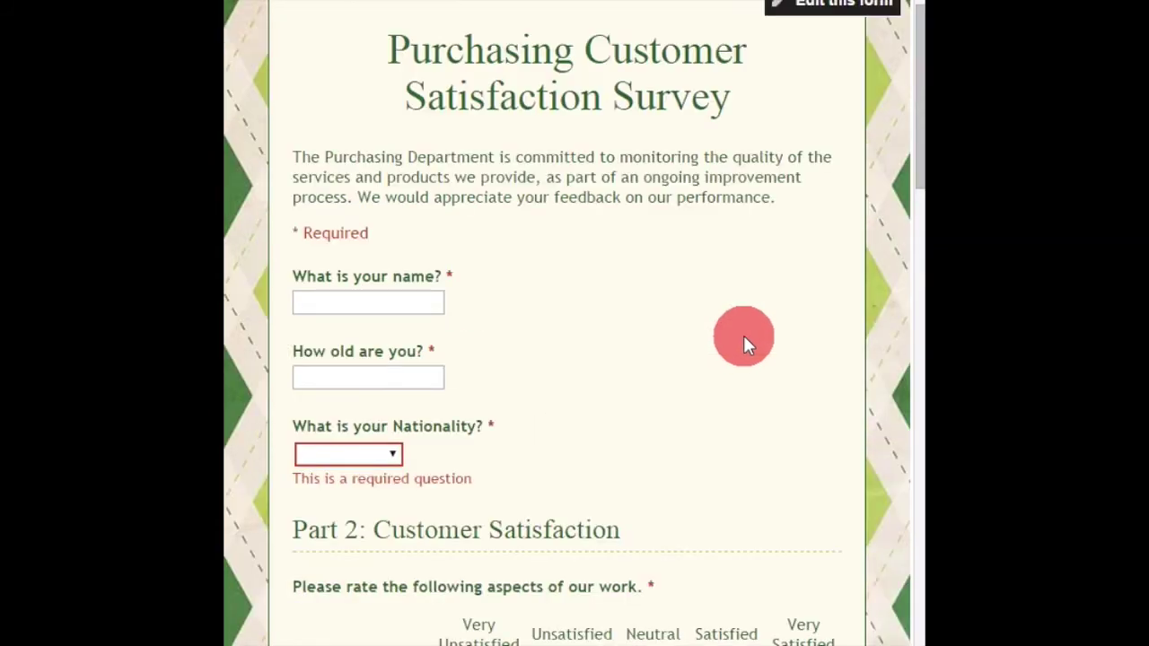
scroll(743, 337, down, 12)
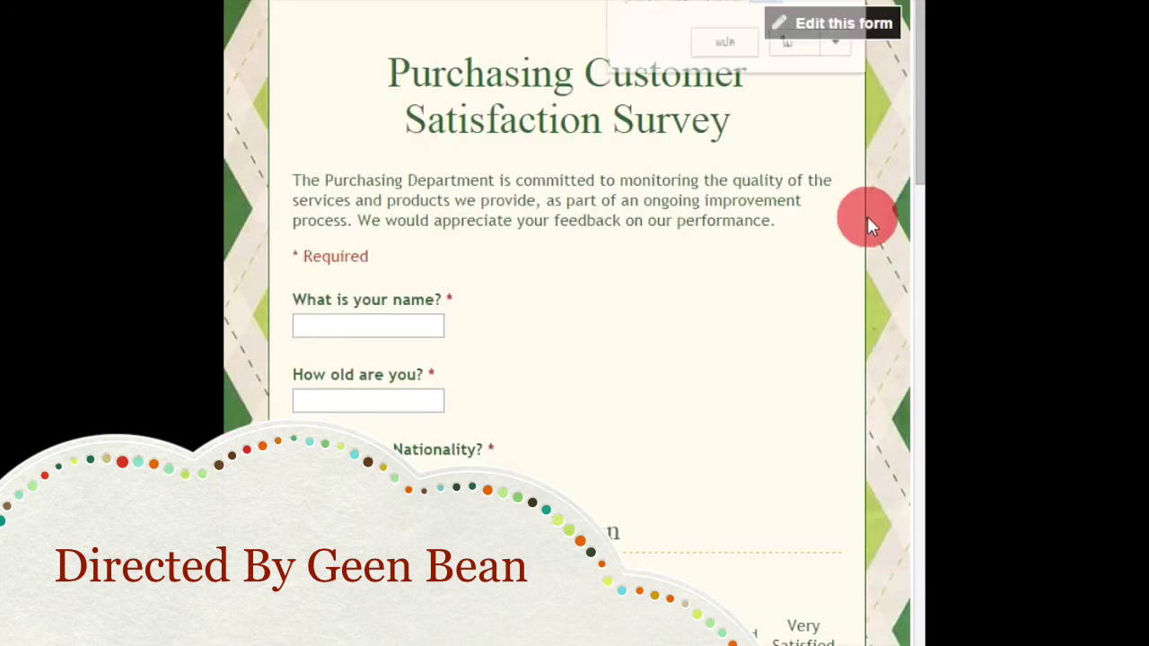
click(795, 49)
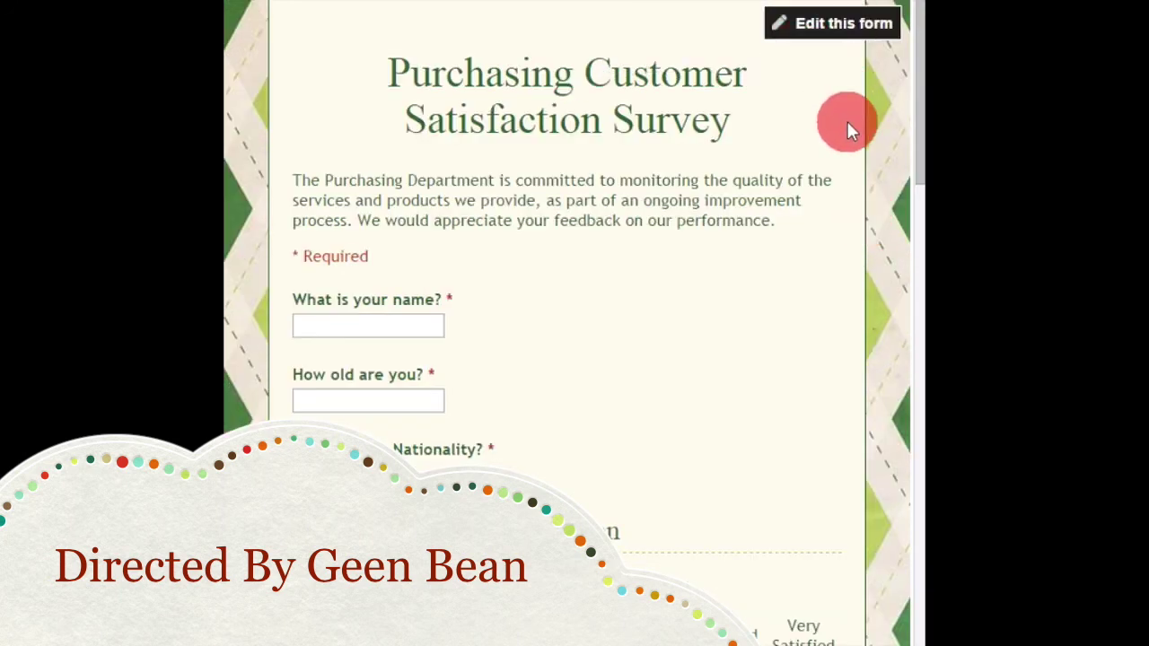